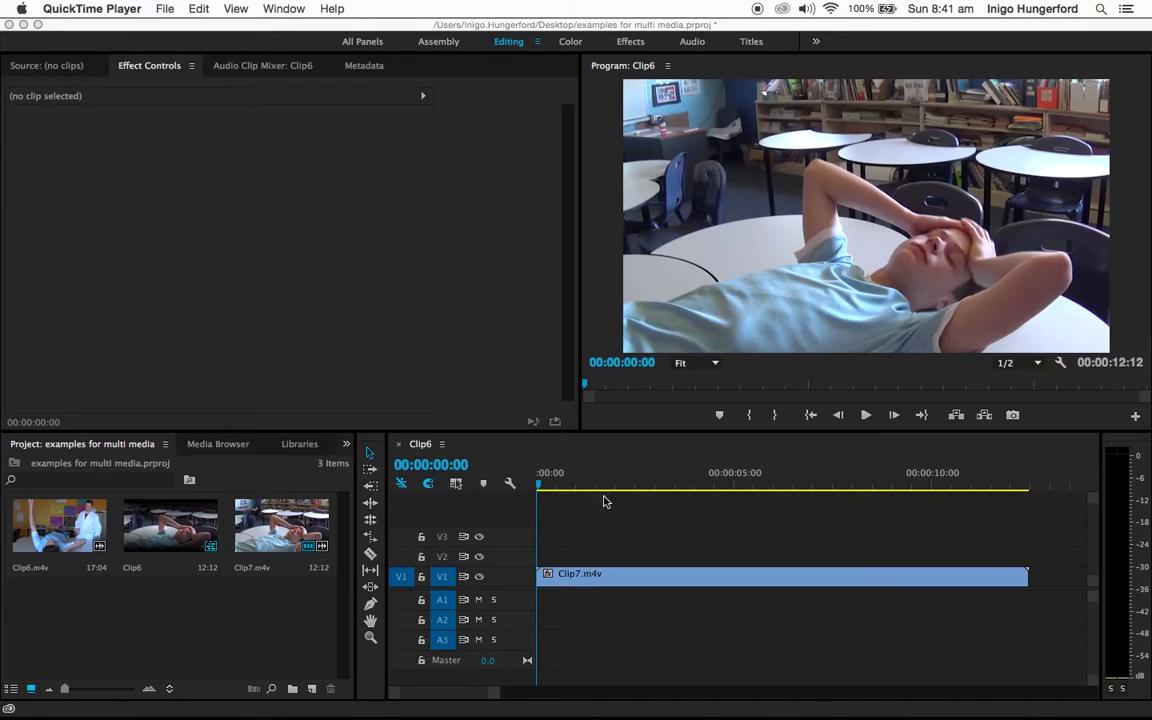
Bring Premiere Pro forward, then play and scrub the opening seconds of the Clip6 sequence.
key("super+Tab")
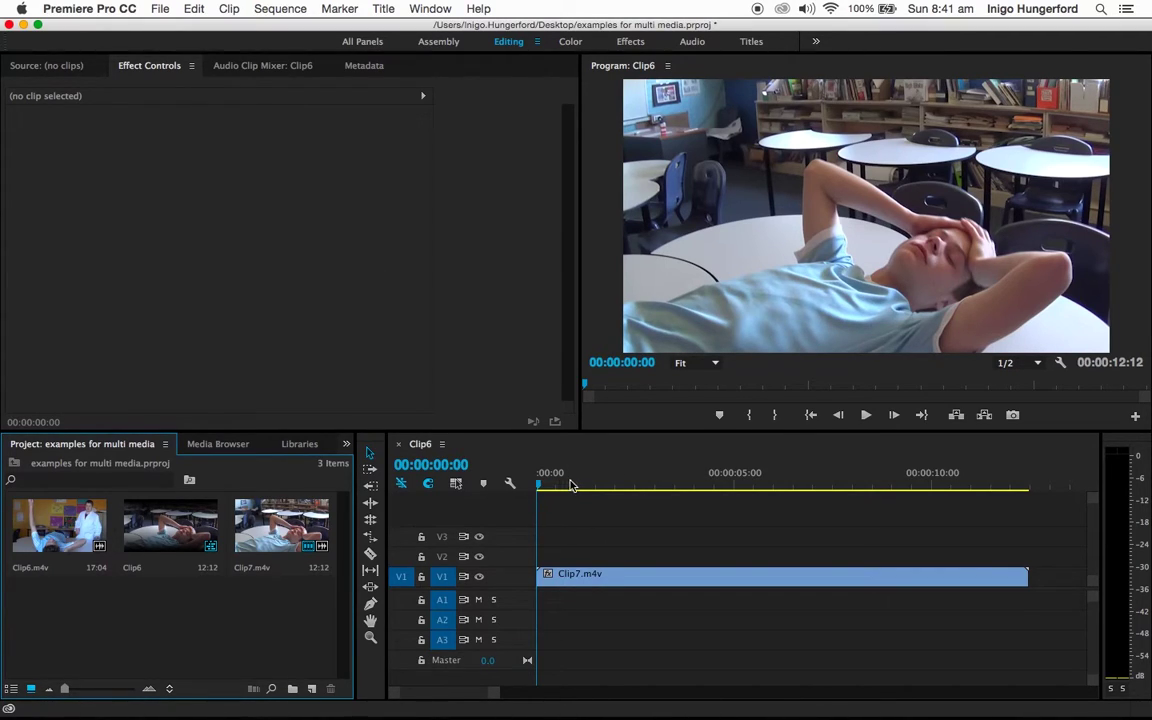
left_click(571, 485)
key("space")
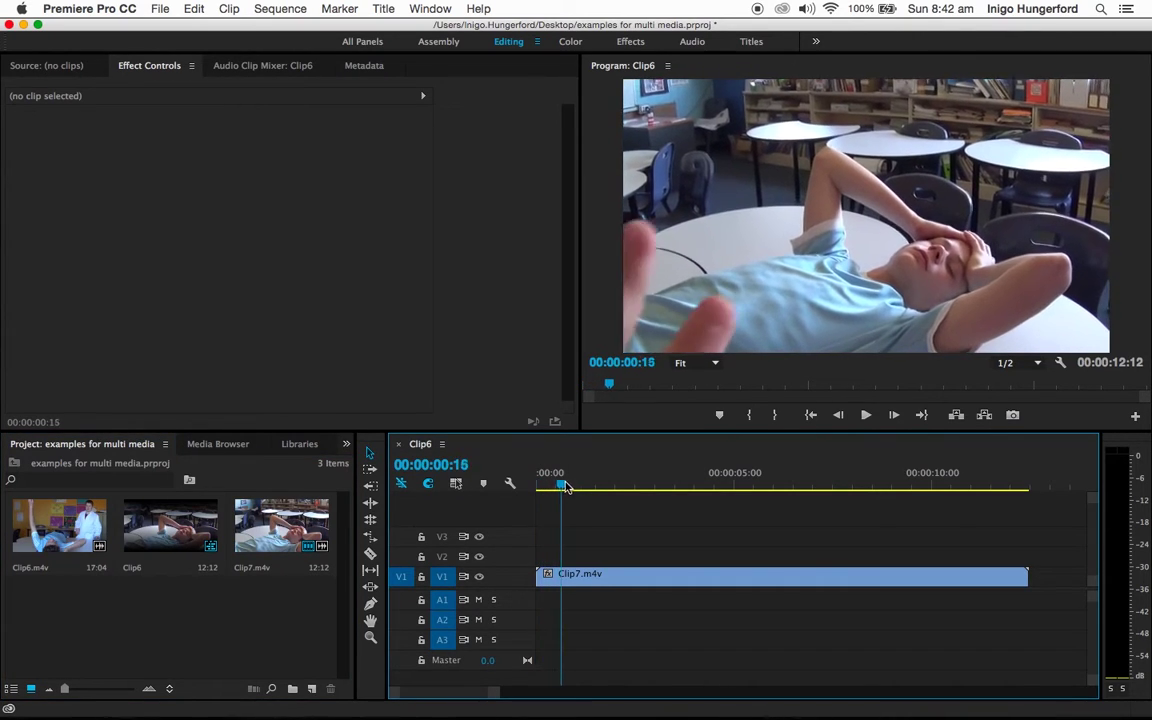
left_click_drag(566, 487, 504, 481)
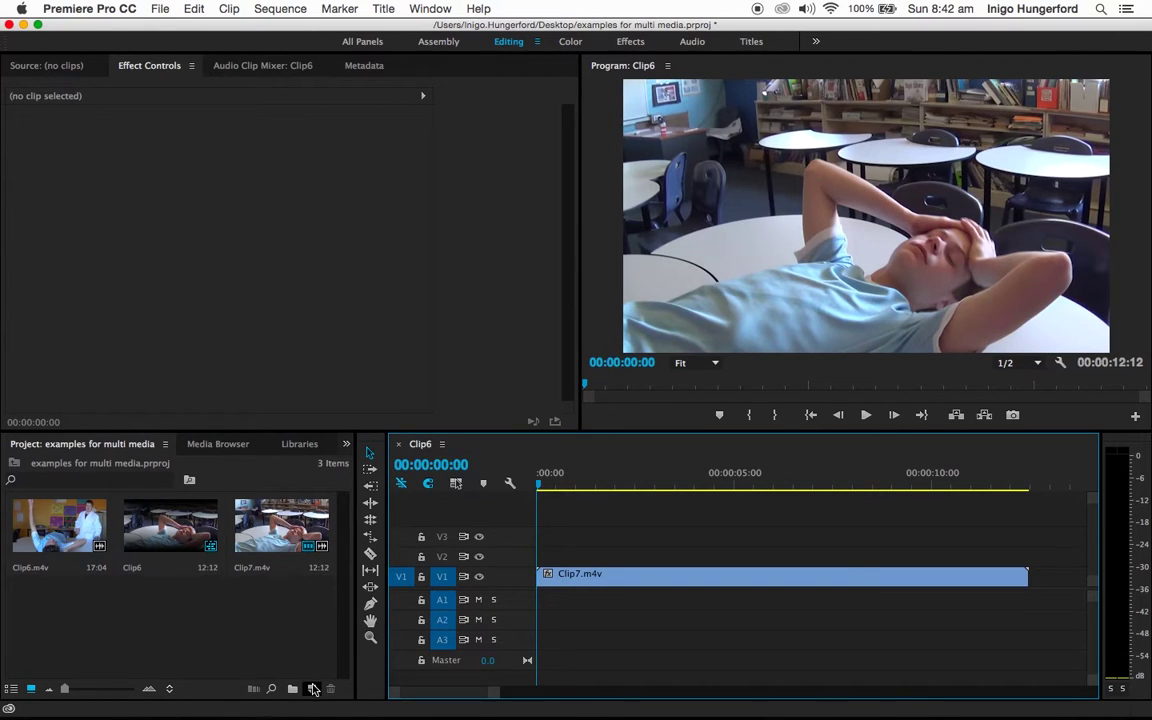
Create a 1280x720 colour matte in pure black (000000).
left_click(312, 689)
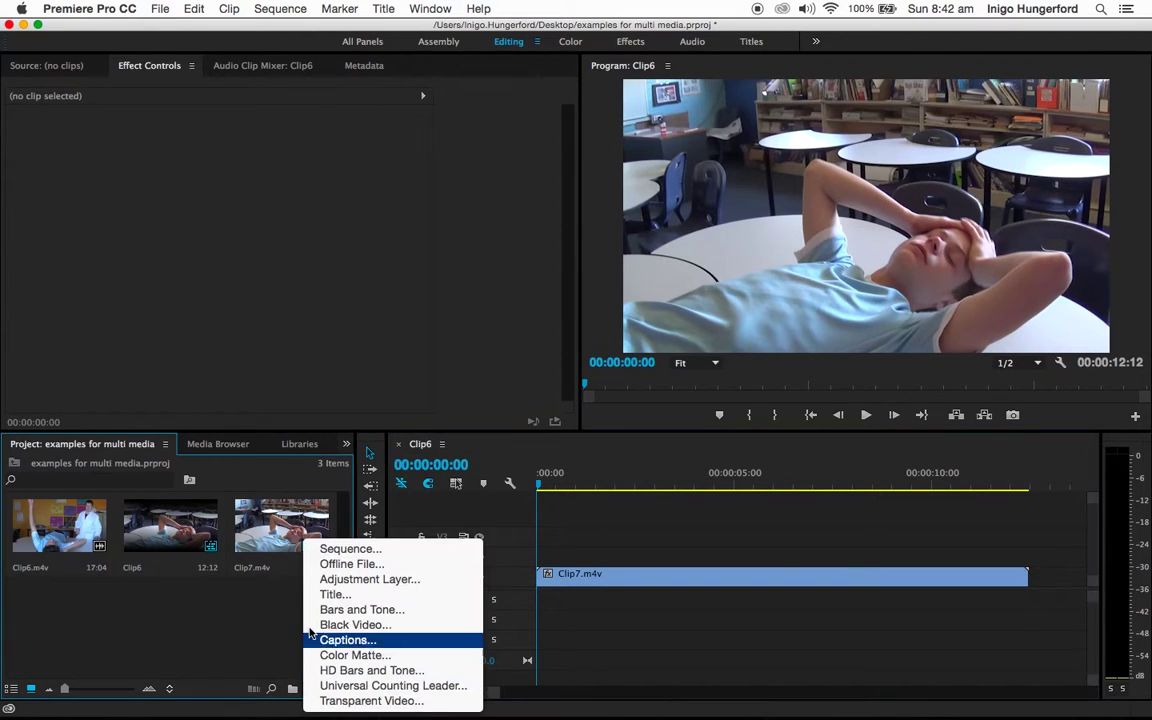
left_click(354, 656)
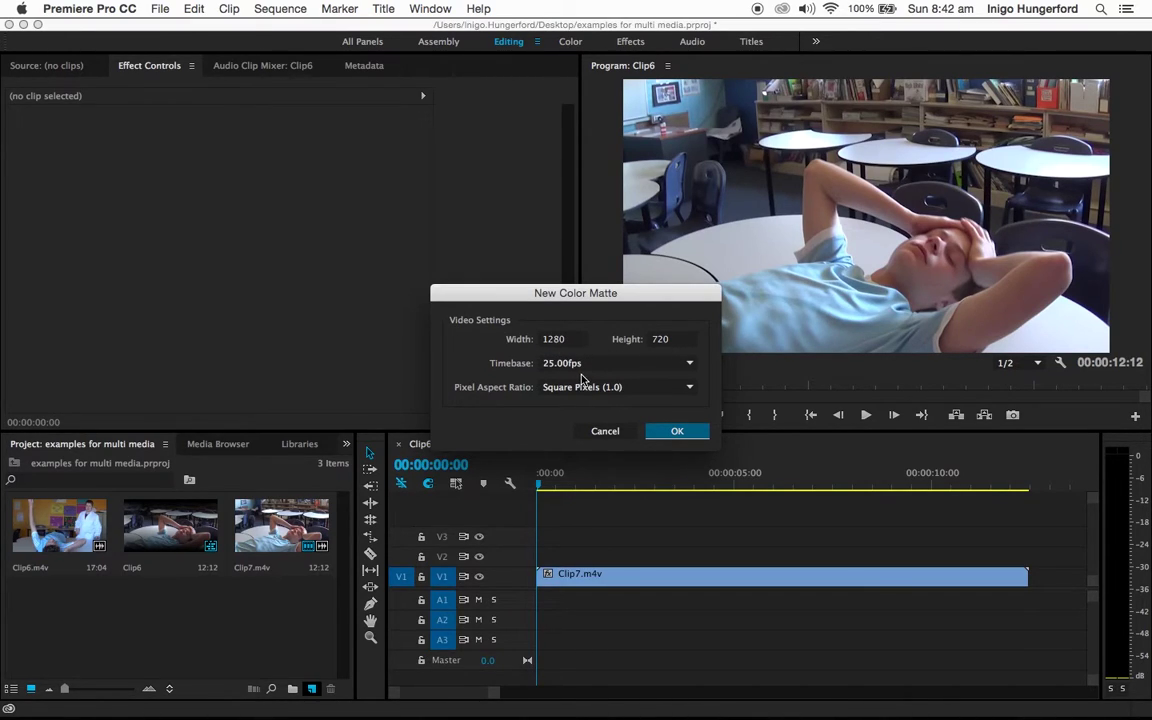
left_click(673, 434)
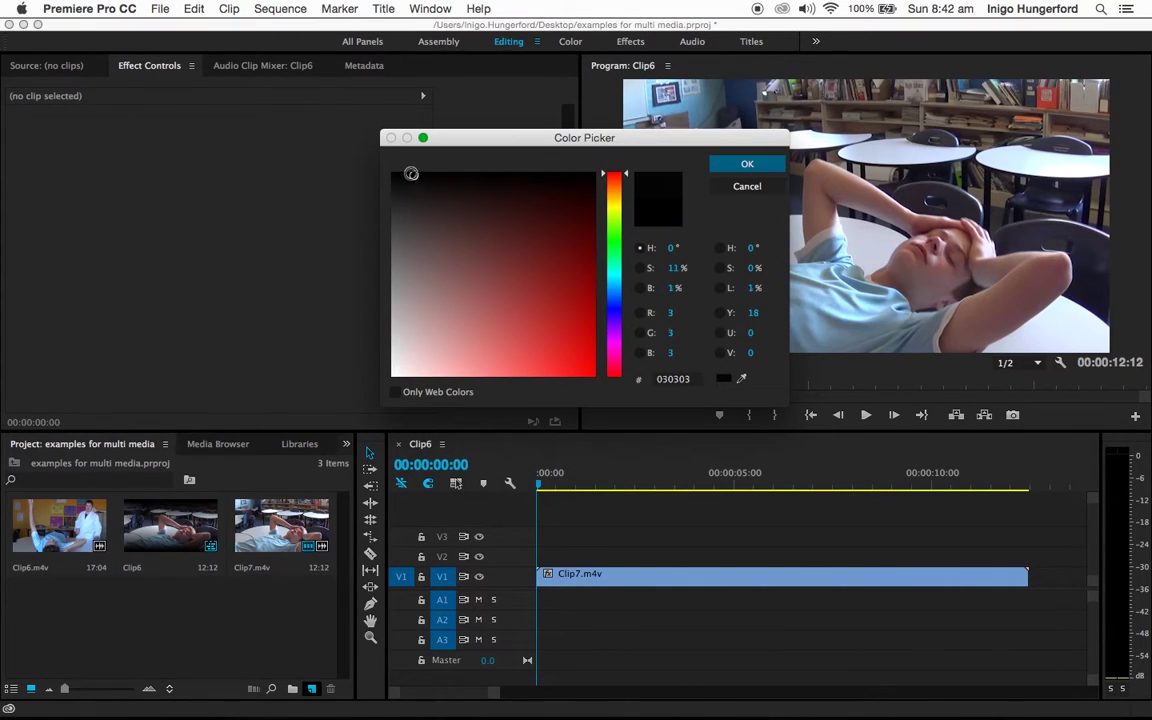
left_click_drag(411, 174, 305, 118)
left_click(747, 164)
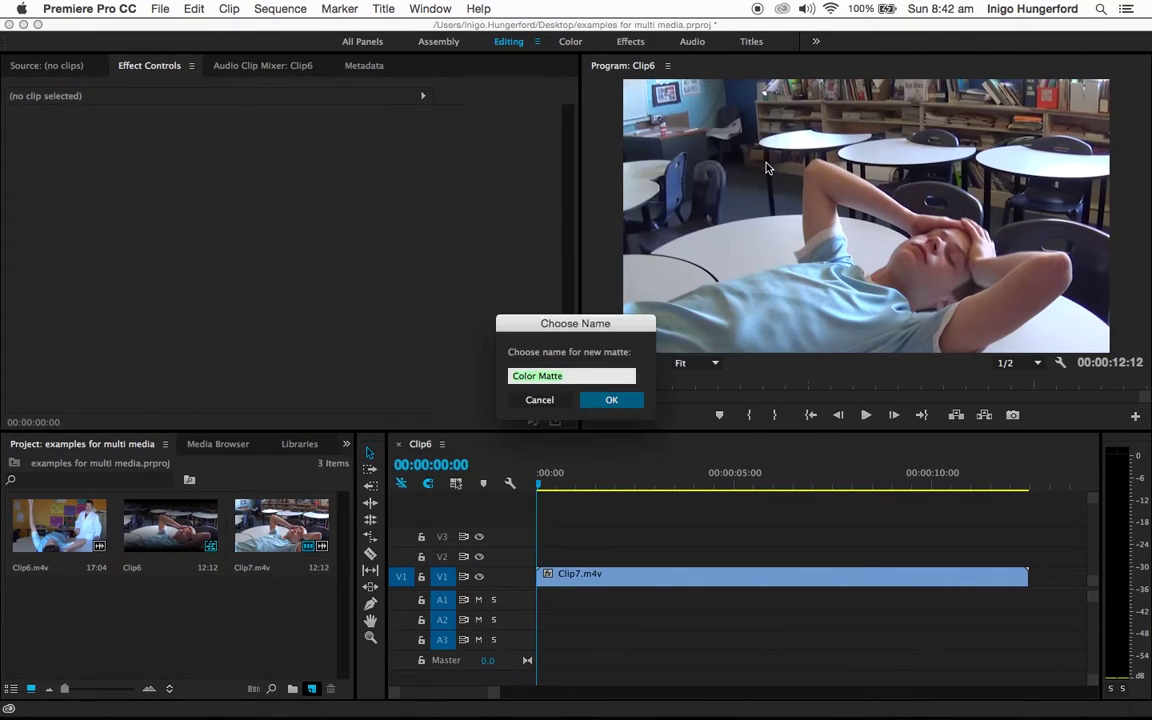
Name the matte 'eye lid', place it on V2 and stretch it to 12:12.
type("eye lid")
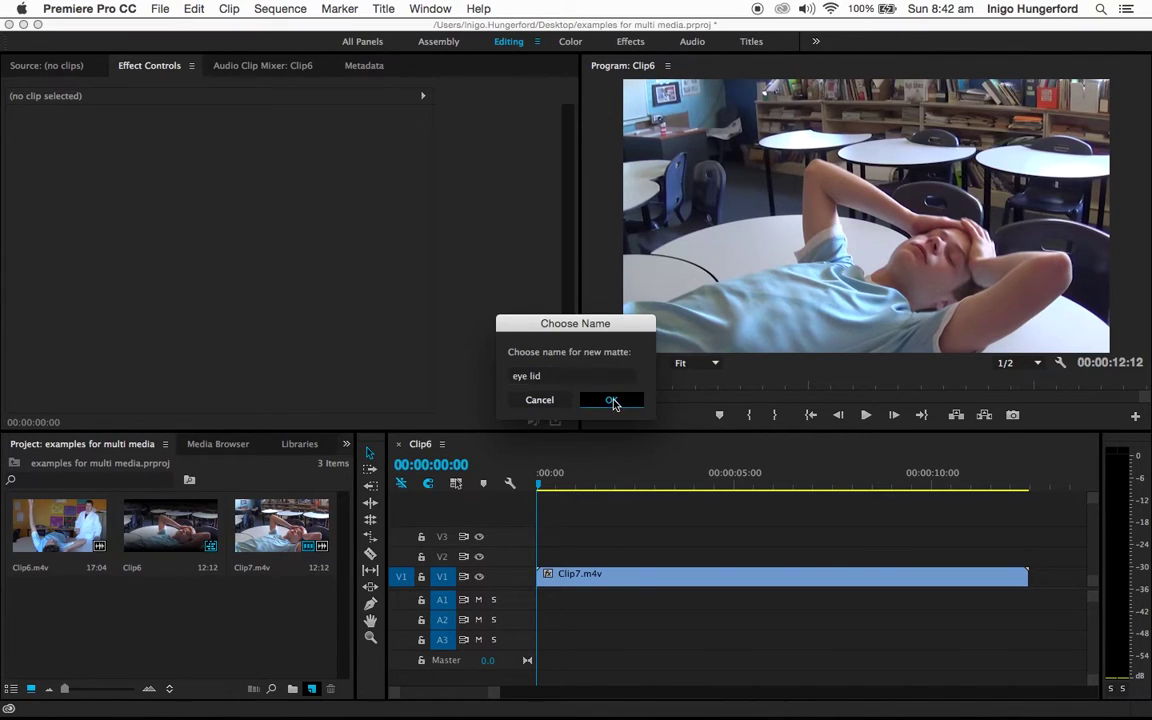
left_click(612, 399)
left_click_drag(62, 612, 545, 556)
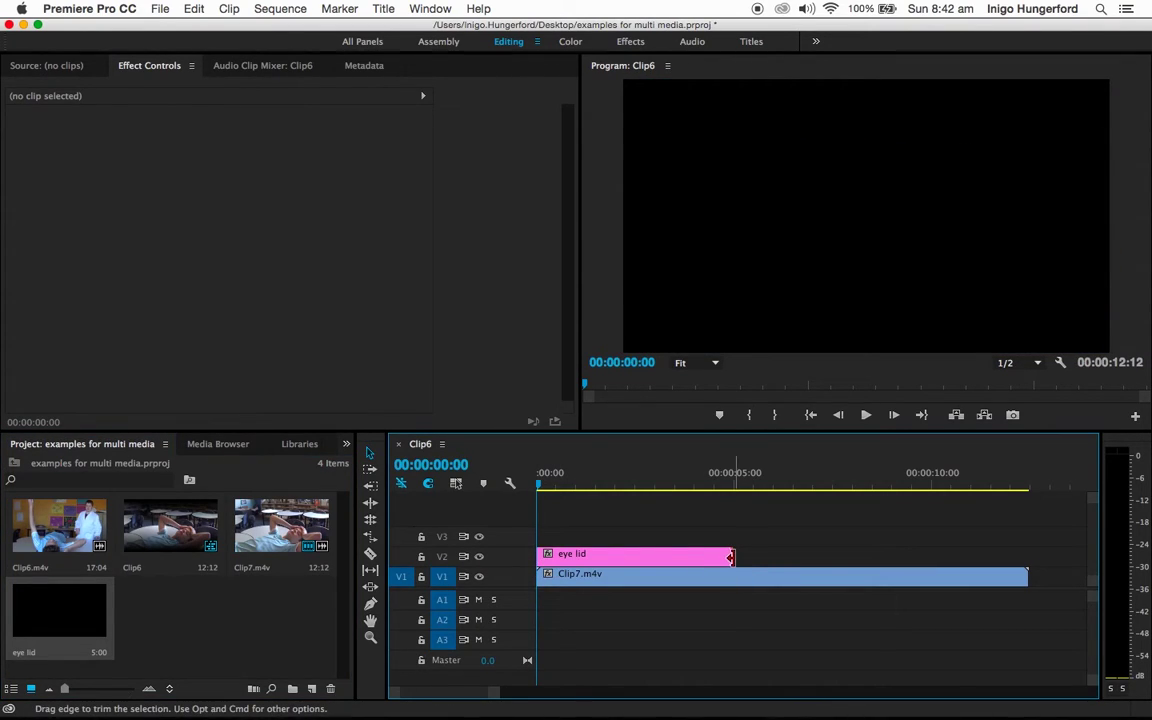
left_click_drag(732, 556, 1027, 573)
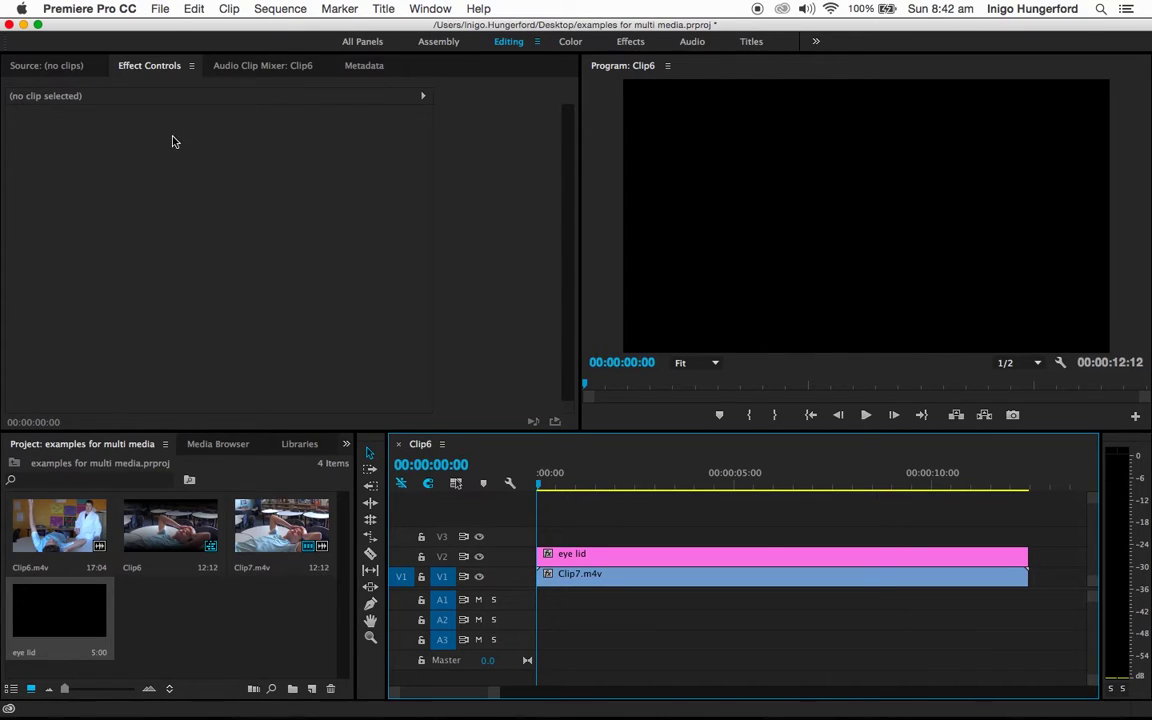
Apply Crop to the eye lid matte with Bottom 50% and Edge Feather 175.
left_click(630, 41)
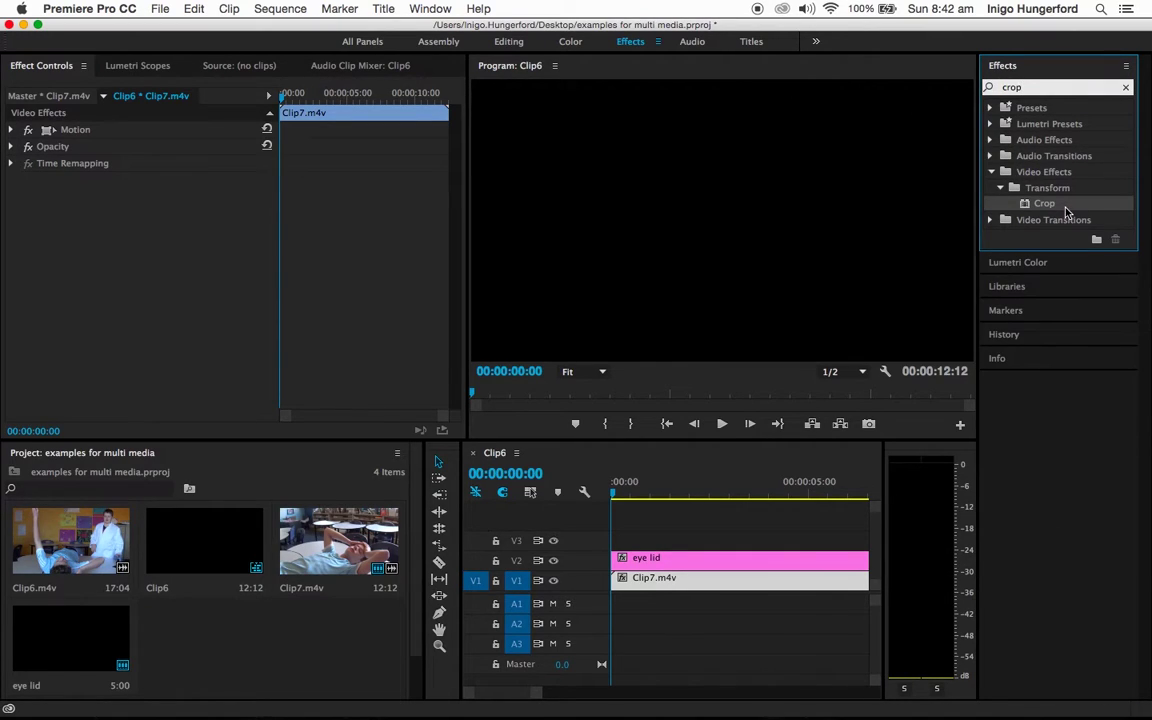
left_click_drag(1066, 211, 617, 561)
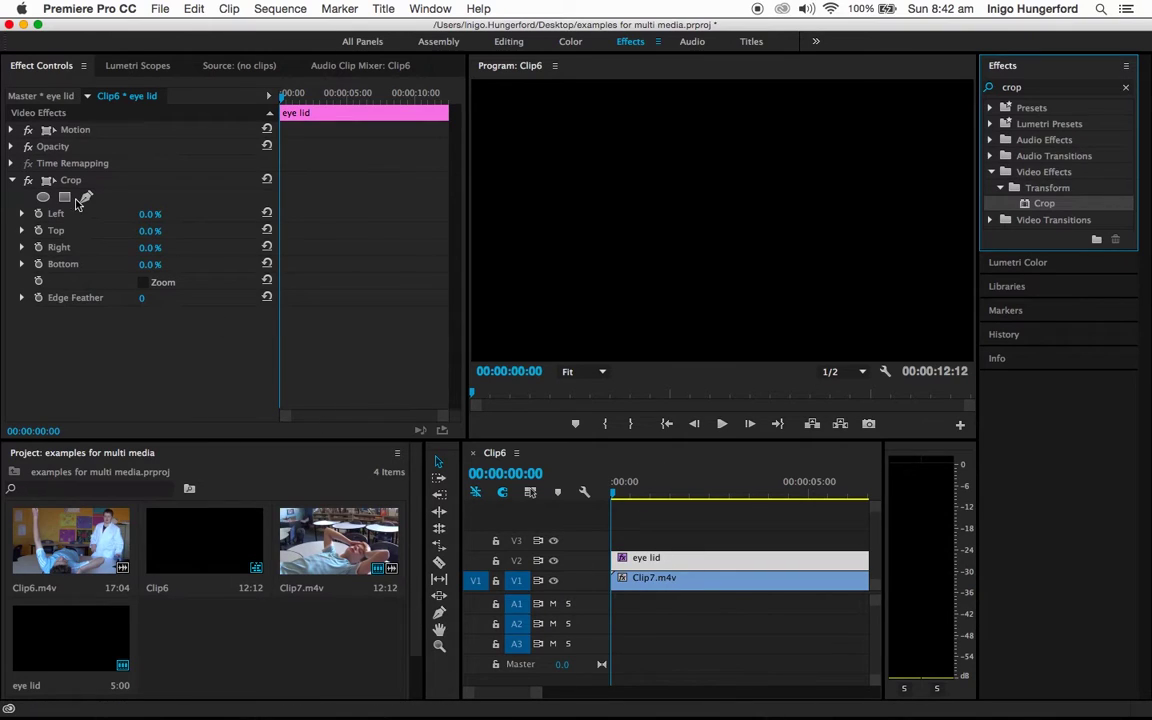
left_click_drag(148, 264, 196, 264)
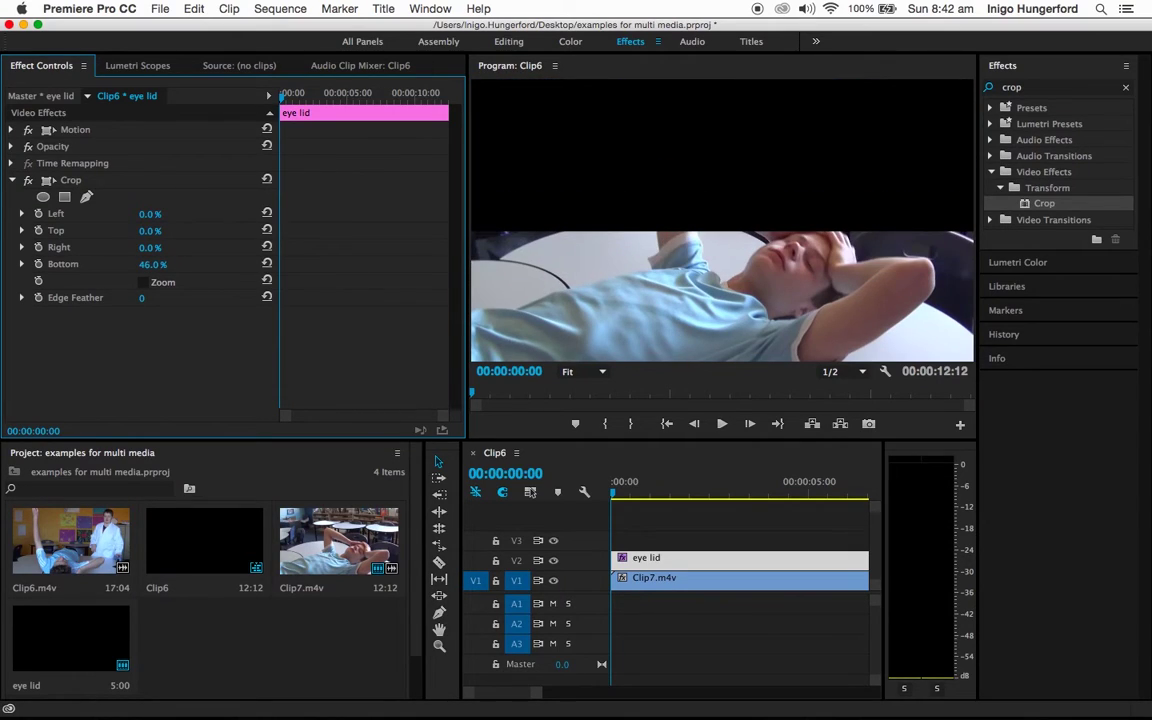
left_click(159, 264)
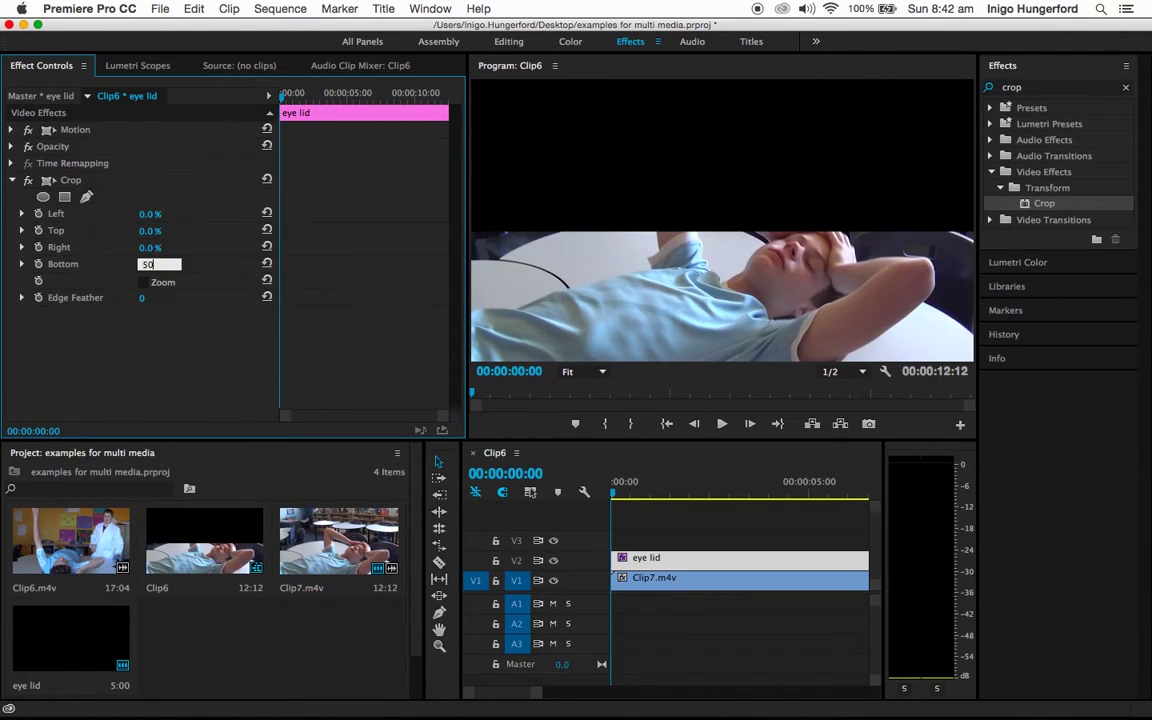
type("50")
key("Return")
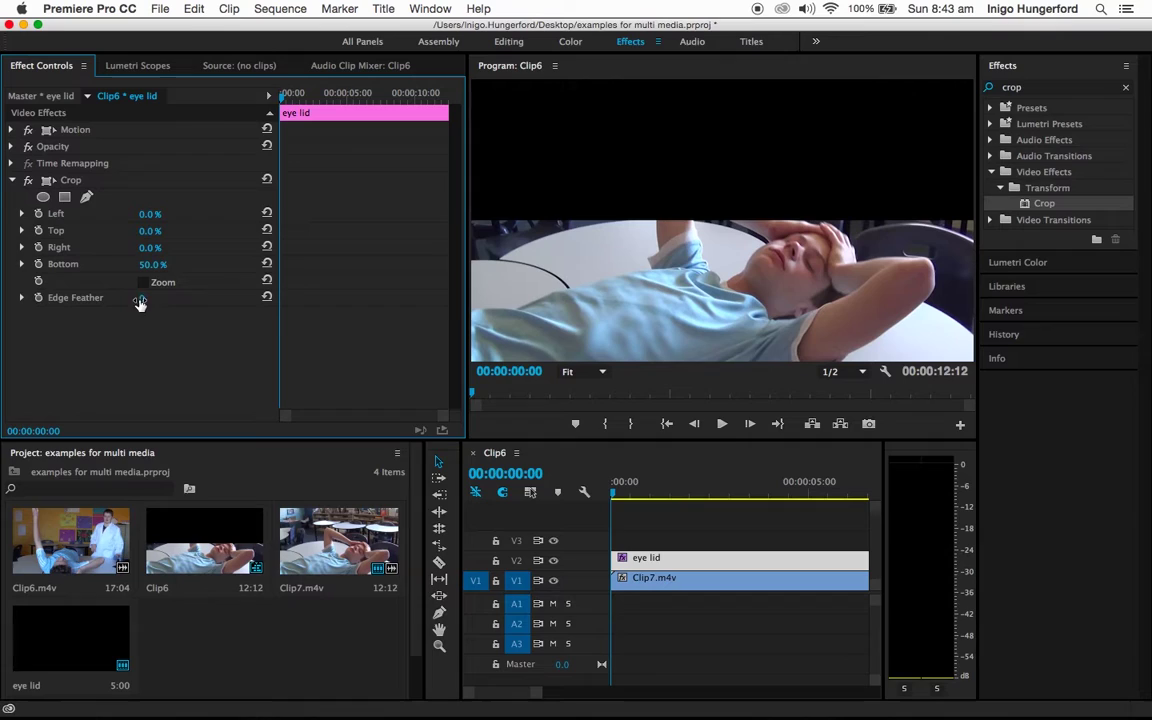
mouse_move(142, 300)
left_mouse_down()
mouse_move(300, 300)
mouse_move(160, 296)
left_mouse_up()
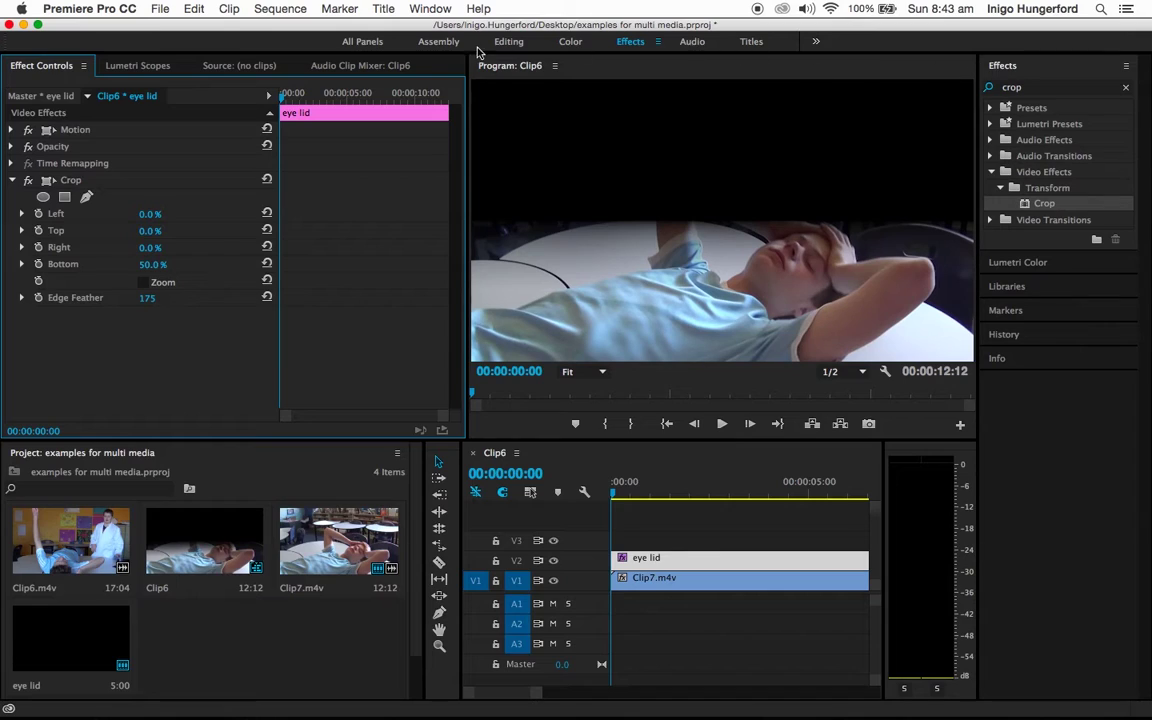
left_click(508, 41)
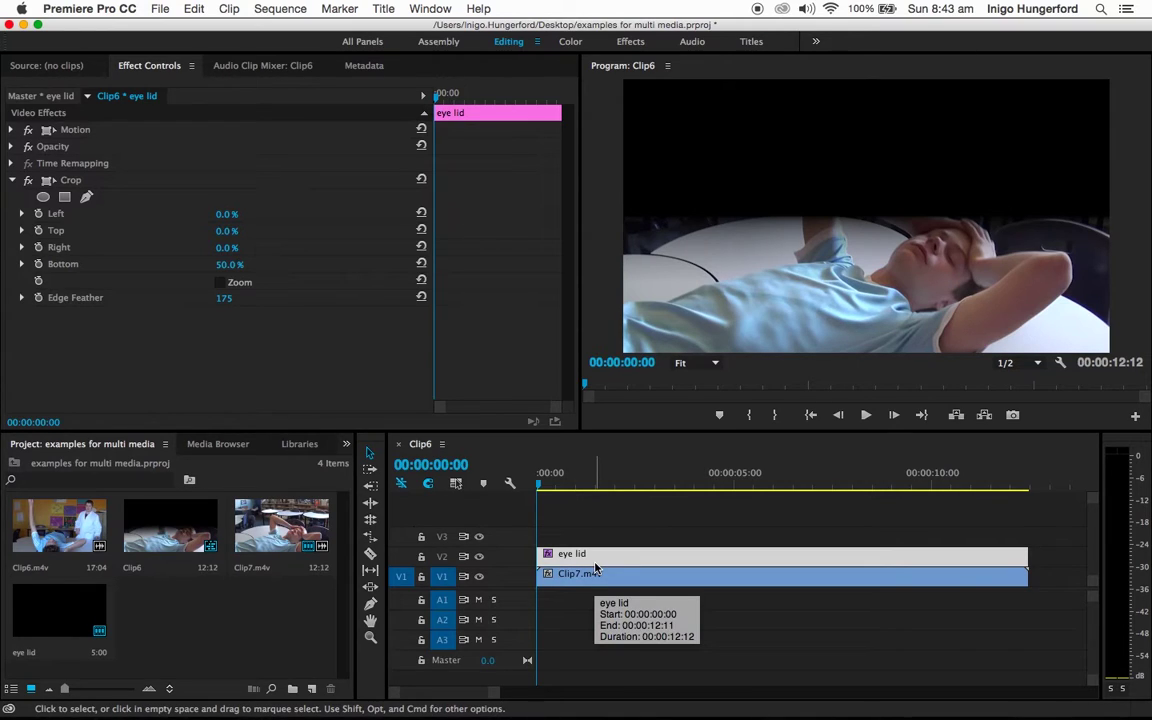
Zoom the Program monitor to 25% and scale the eye lid matte past the frame edges.
left_click(683, 363)
left_click(702, 419)
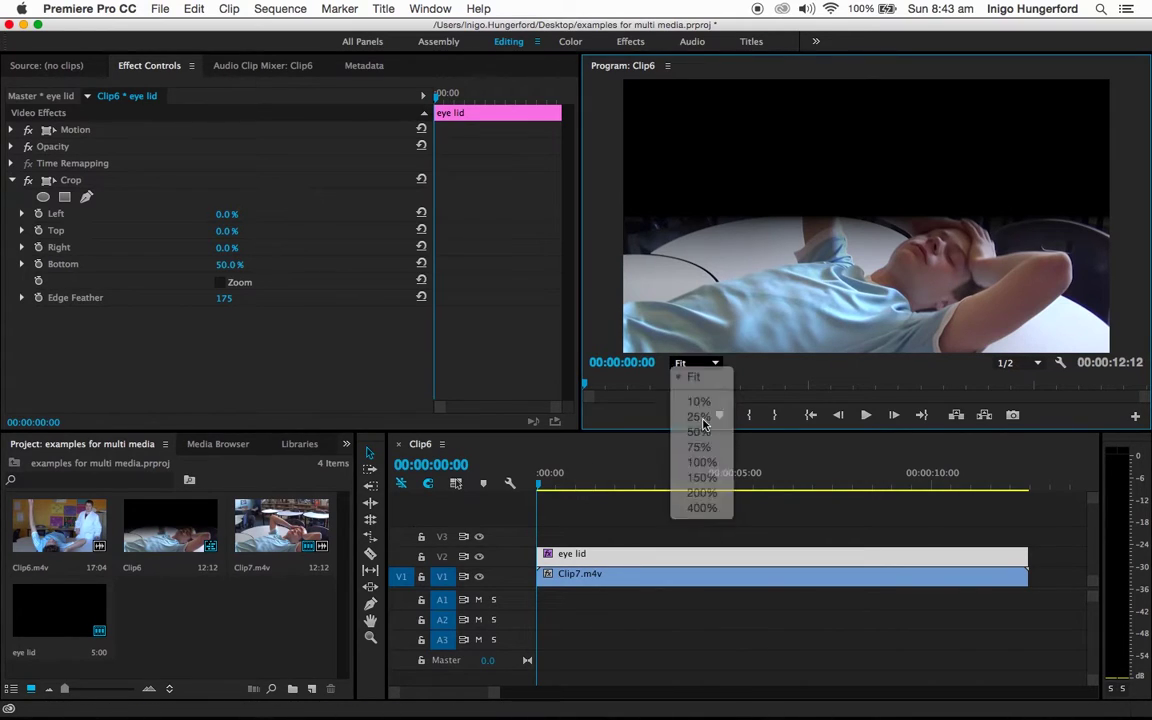
left_click(55, 134)
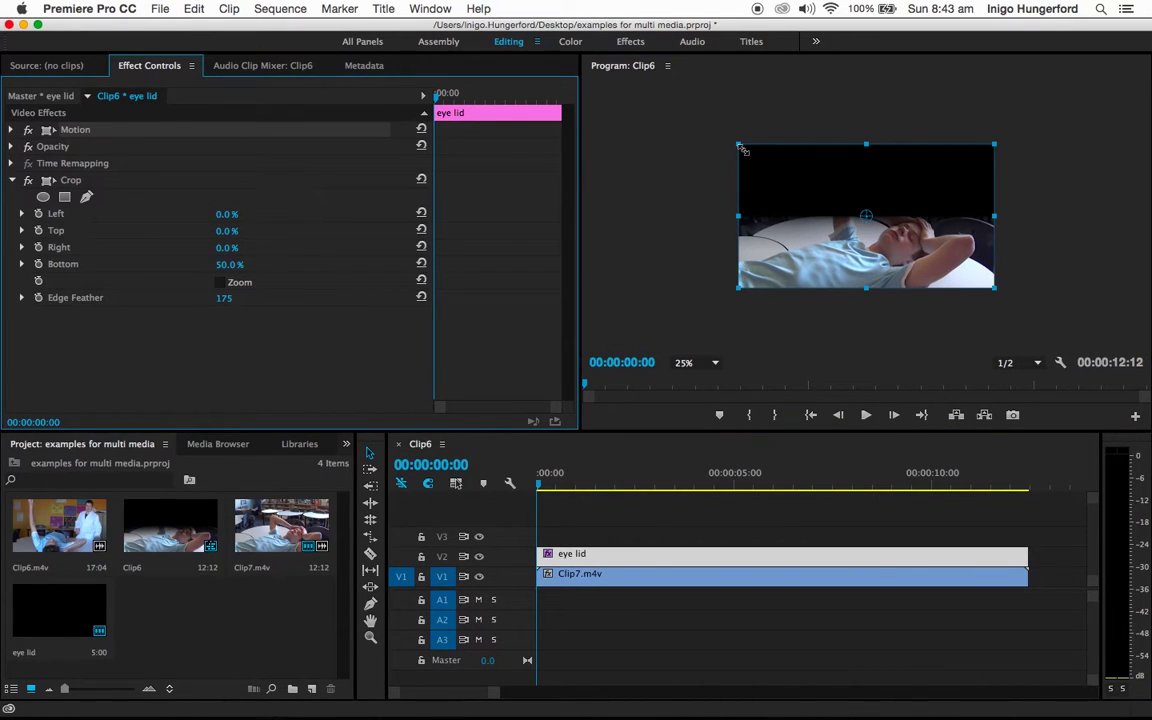
left_click_drag(737, 147, 663, 109)
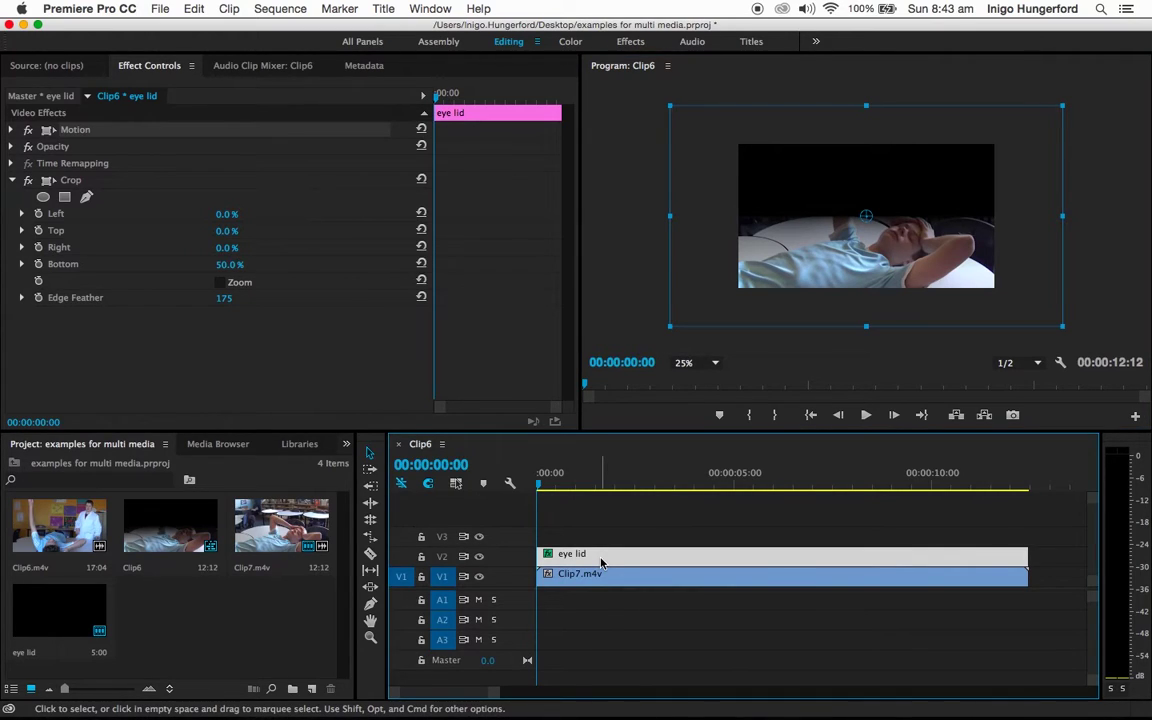
Duplicate the eye lid matte onto track V3, then select the V2 copy.
left_click_drag(600, 562, 600, 538)
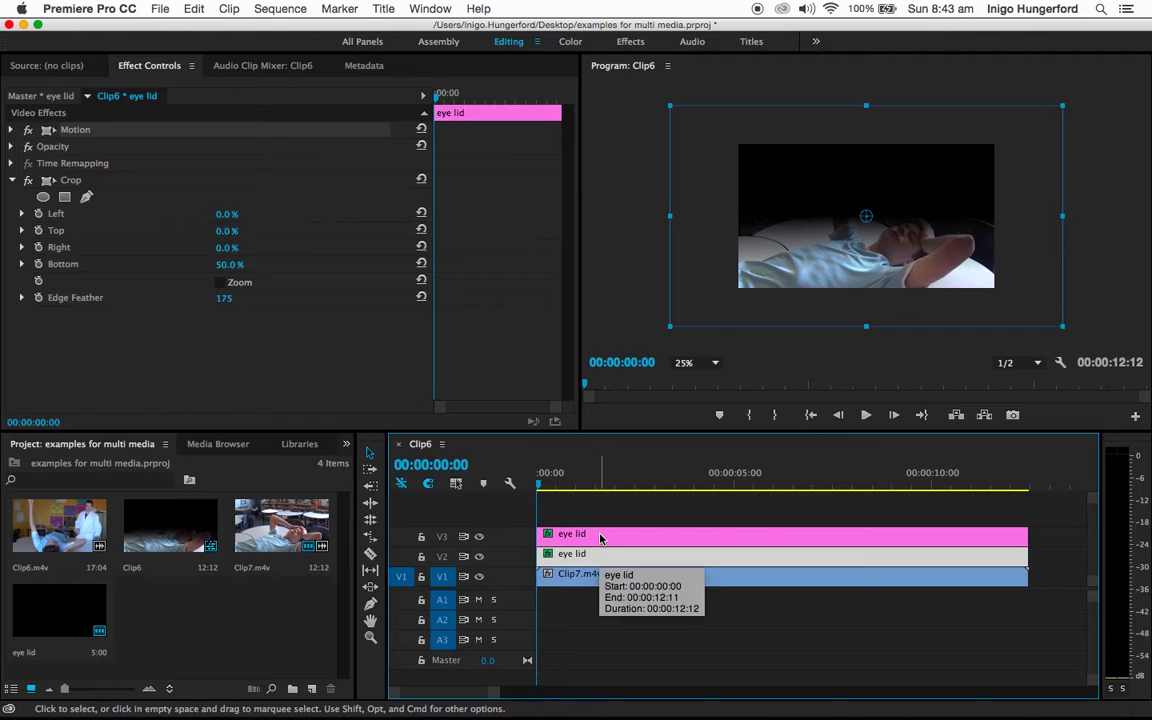
left_click(600, 538)
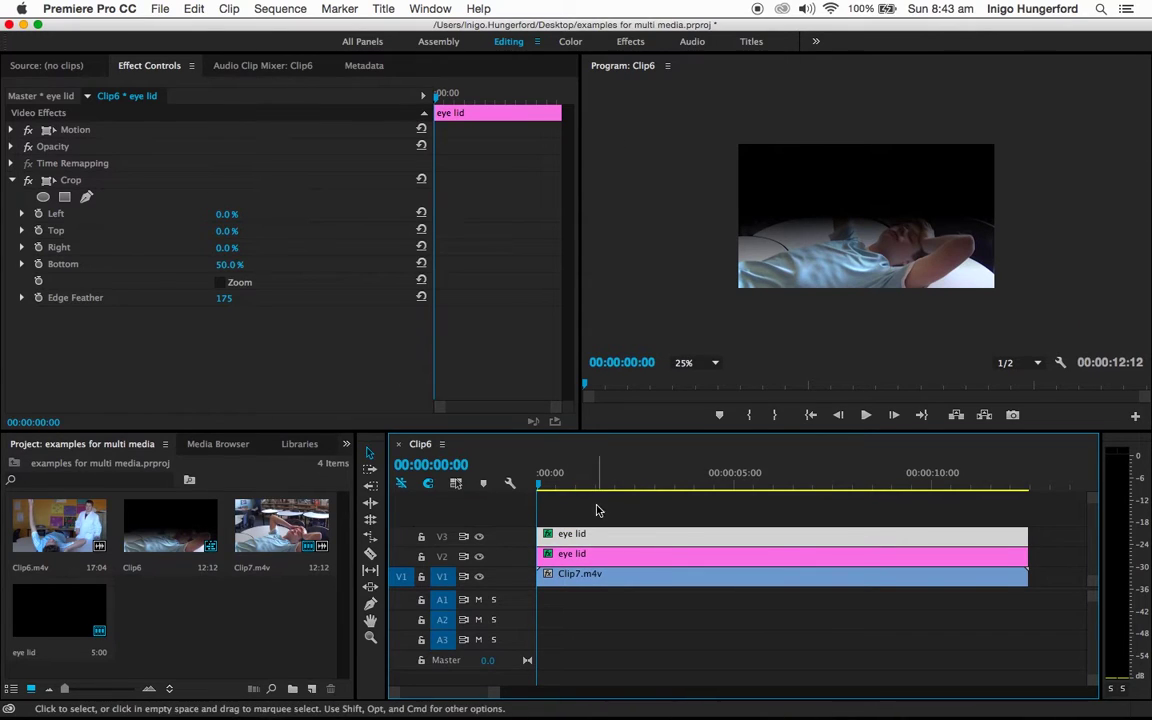
left_click(567, 560)
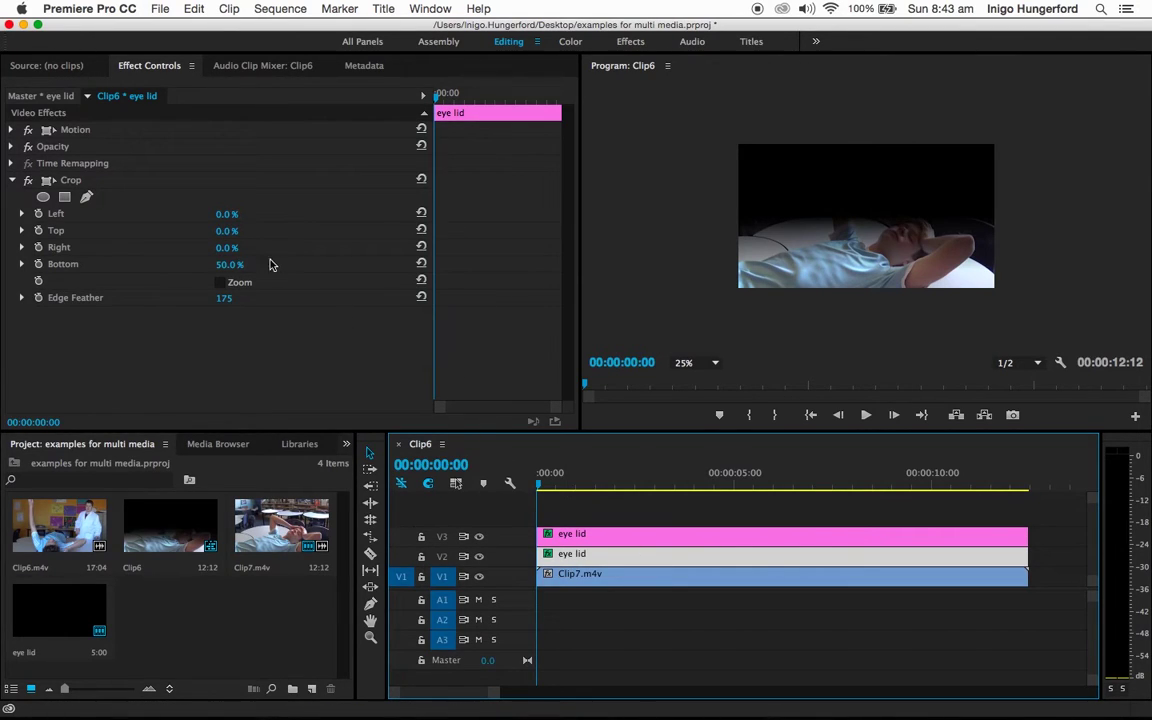
Rotate the V2 eye lid 180° and move it down to Position Y 712.
left_click(13, 130)
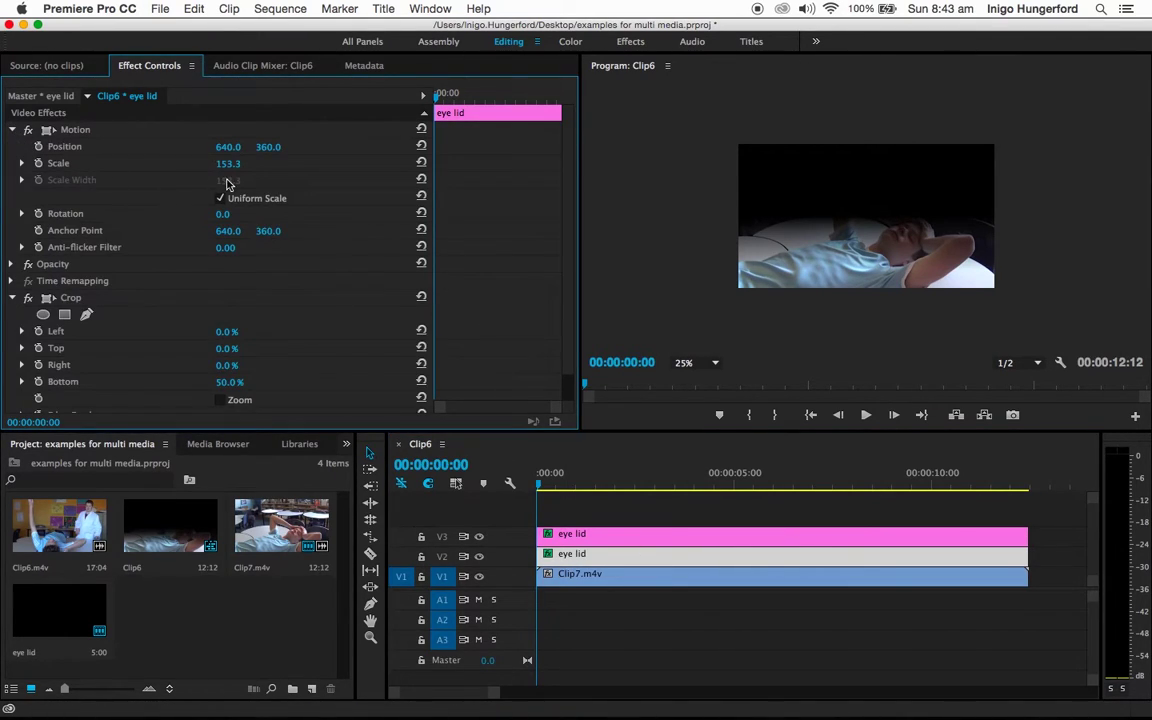
left_click(238, 213)
type("180")
key("Return")
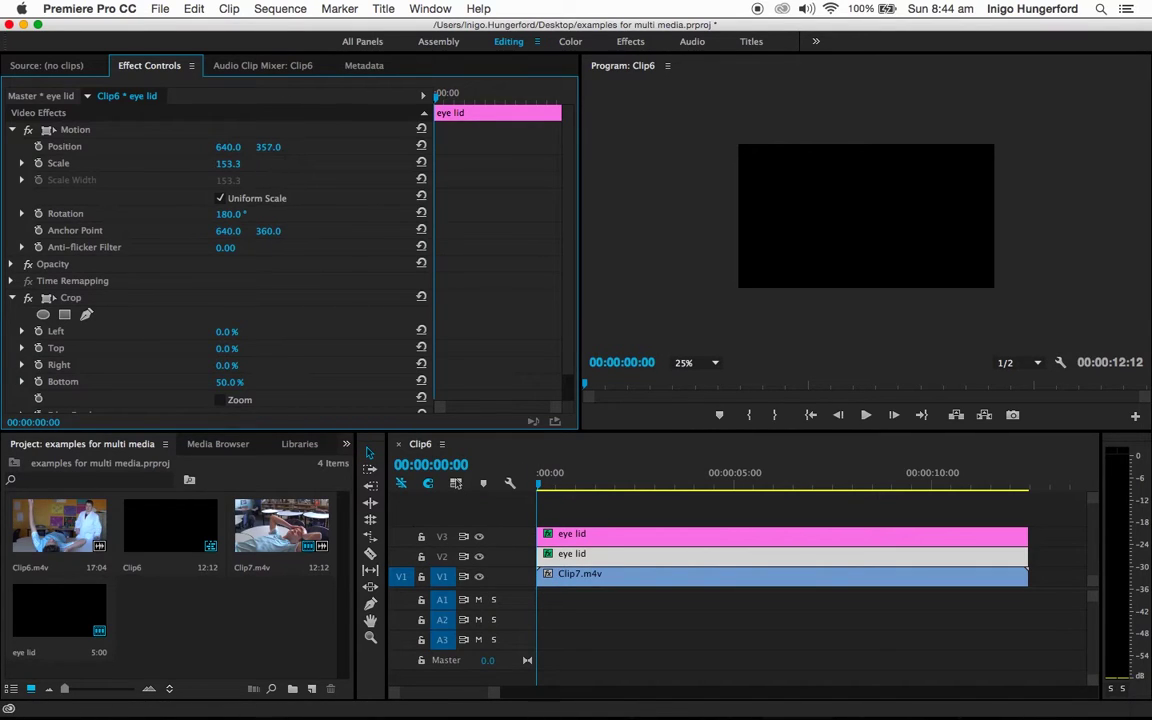
left_click_drag(268, 147, 354, 147)
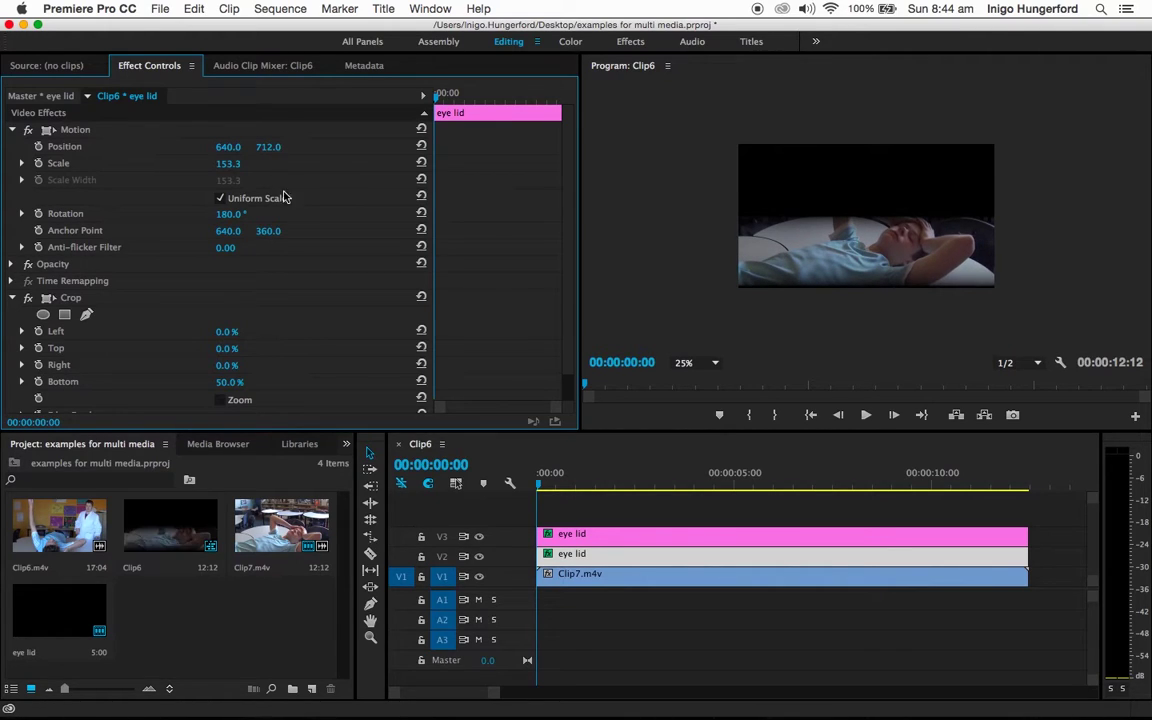
Move the upper eye lid to 640, 11 and set Position keyframes on both lids at 00:00:00:00.
left_click(583, 555)
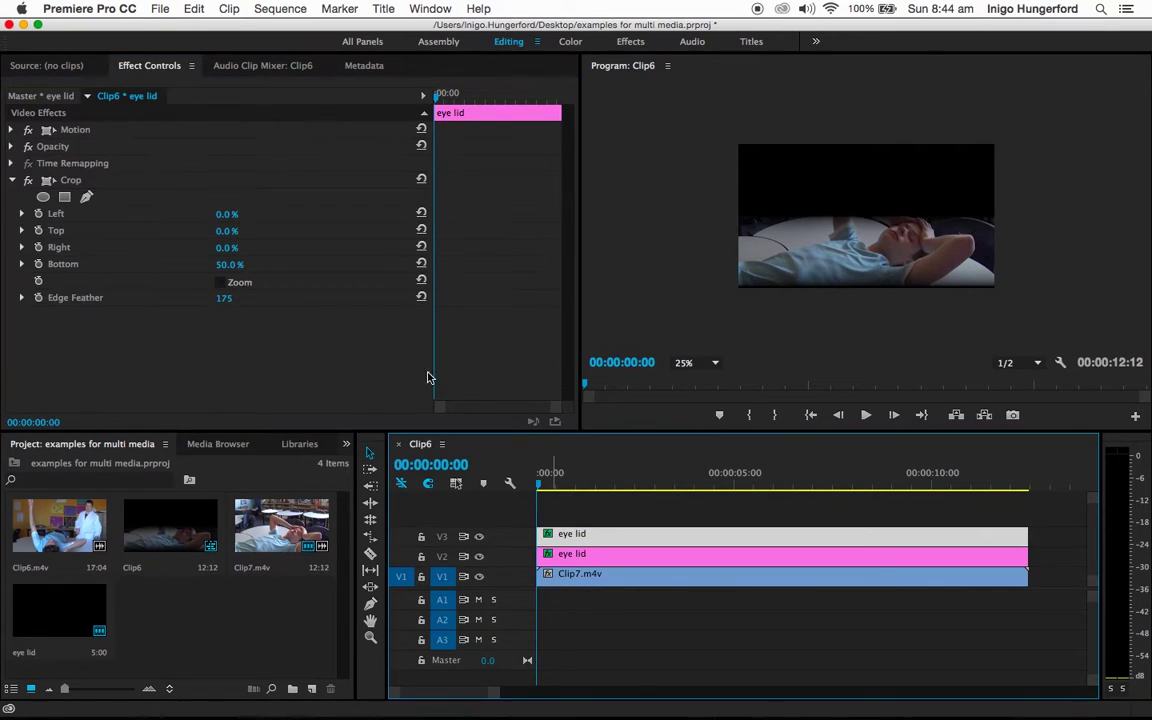
left_click(12, 130)
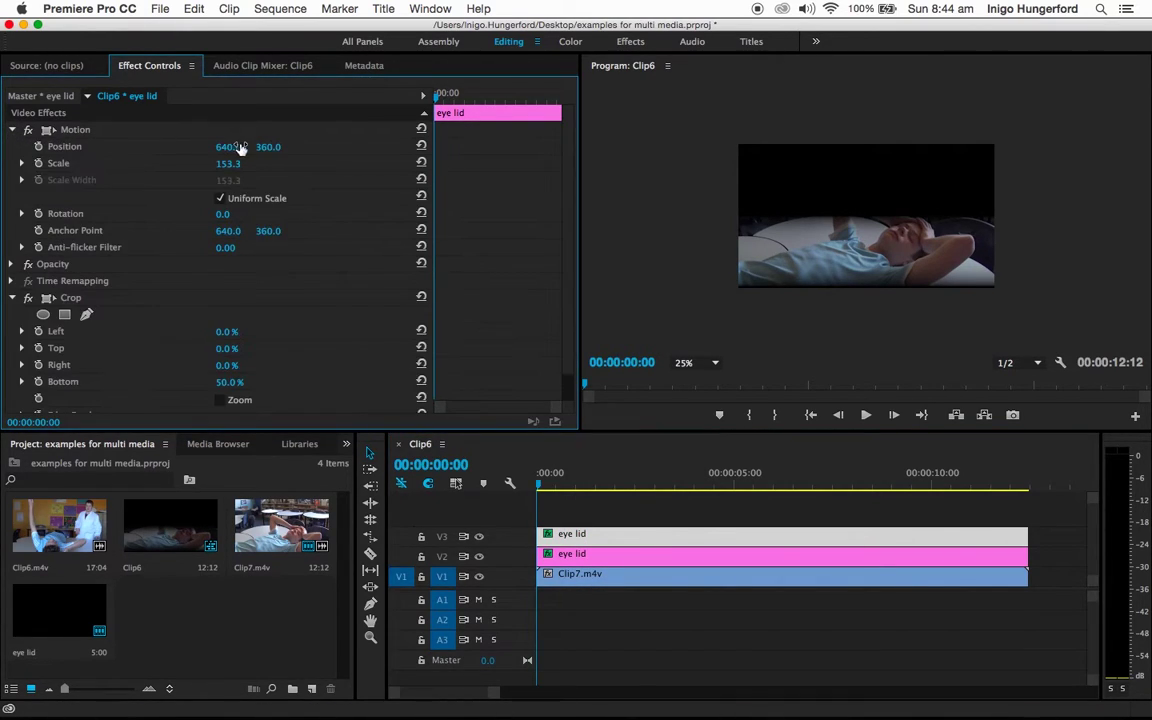
left_click_drag(270, 150, 5, 150)
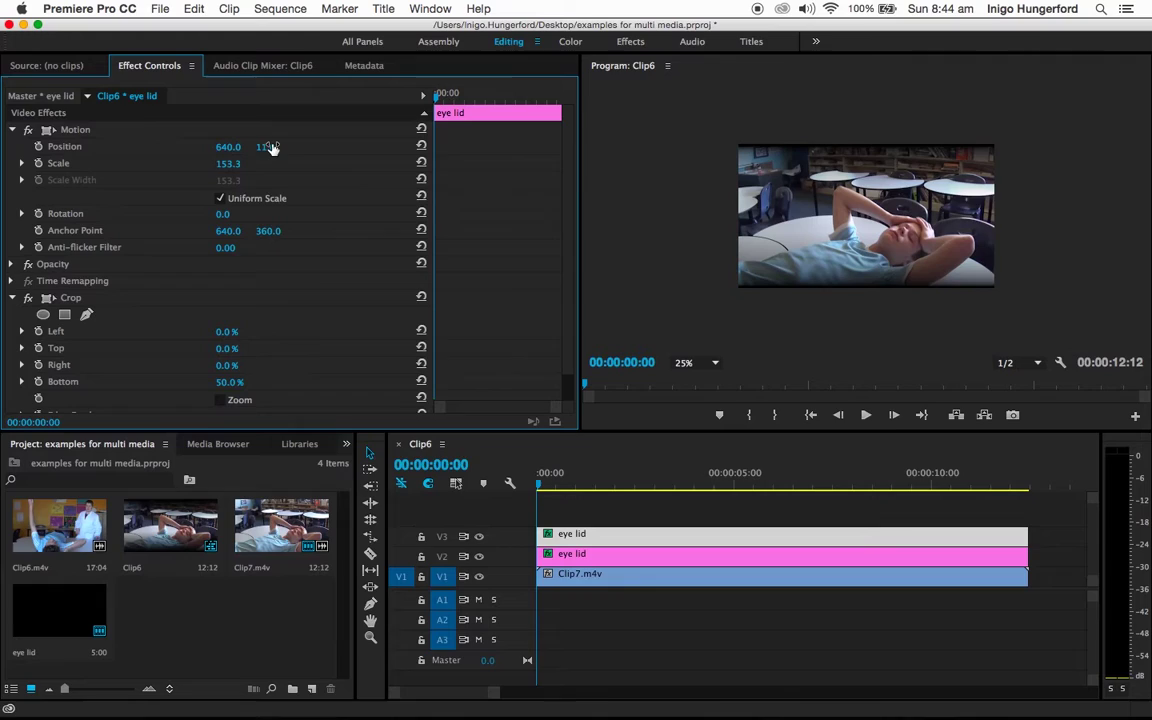
left_click(39, 147)
left_click(556, 536)
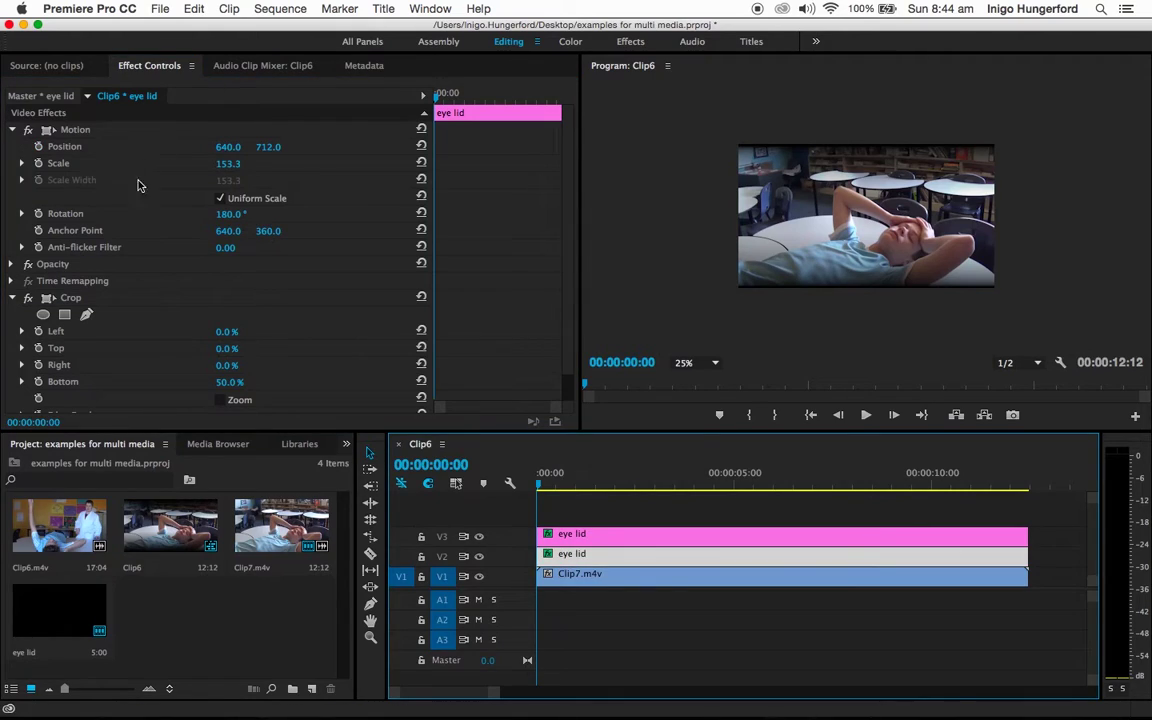
left_click(39, 146)
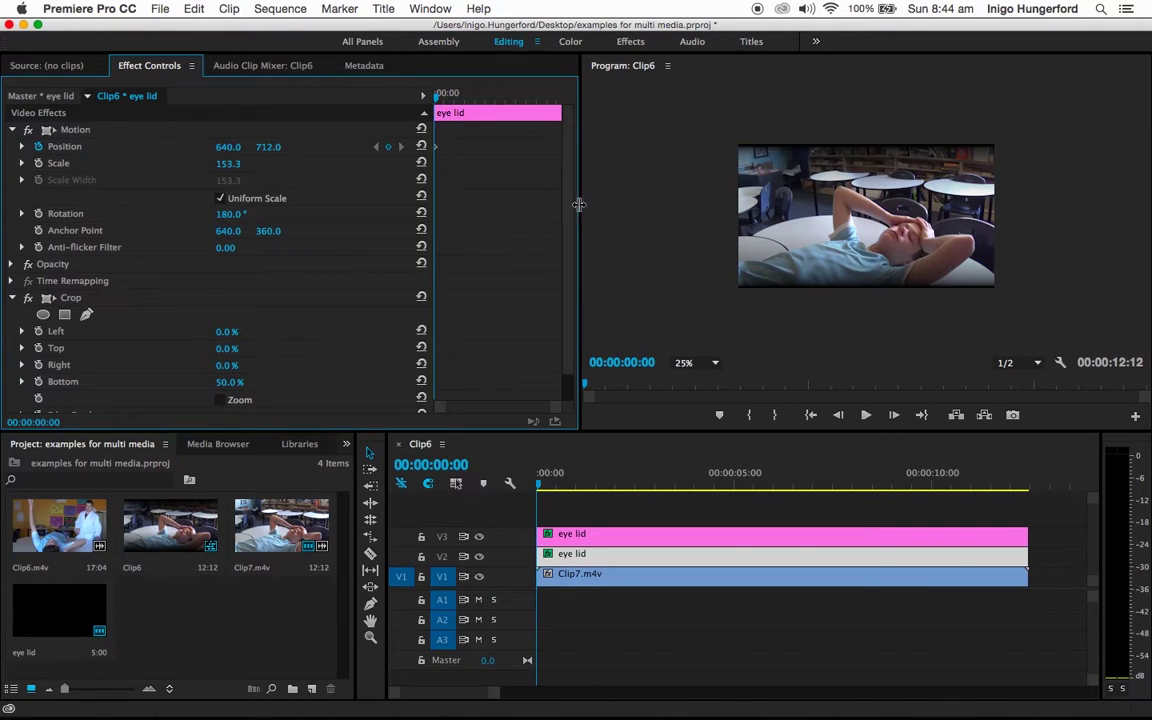
At 00:00:01:05, keyframe both lids nearly closed: upper at Y 321, lower at Y 378.
left_click(866, 415)
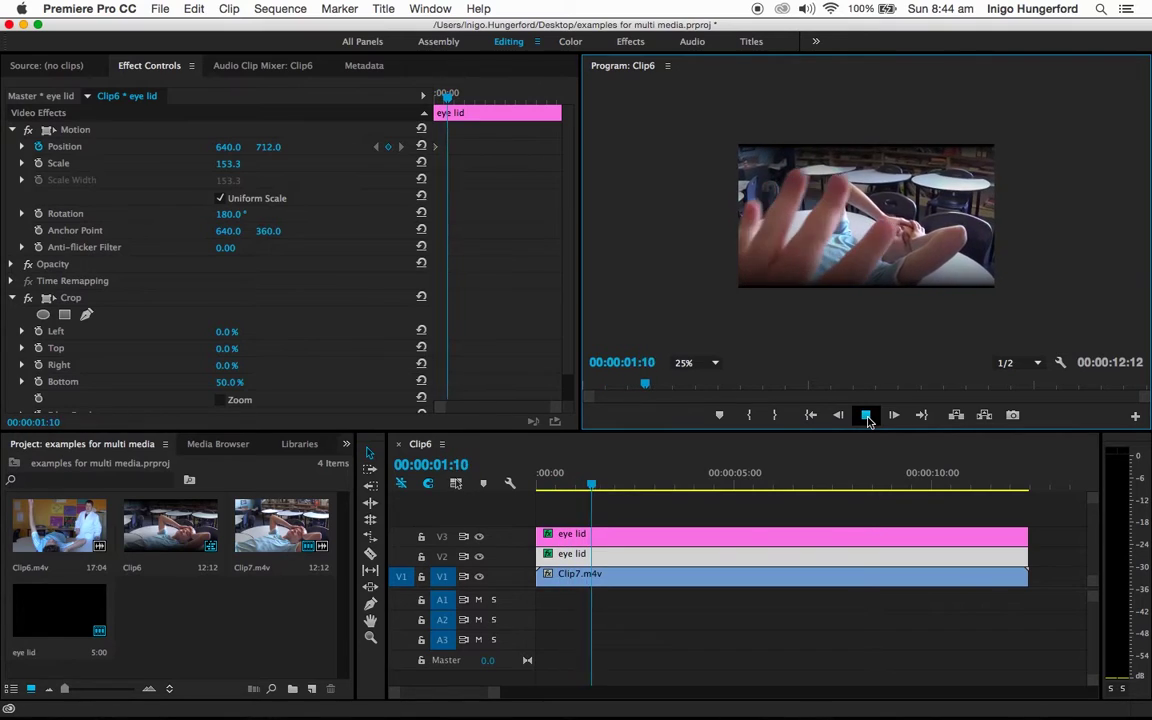
left_click(866, 415)
left_click_drag(594, 487, 586, 496)
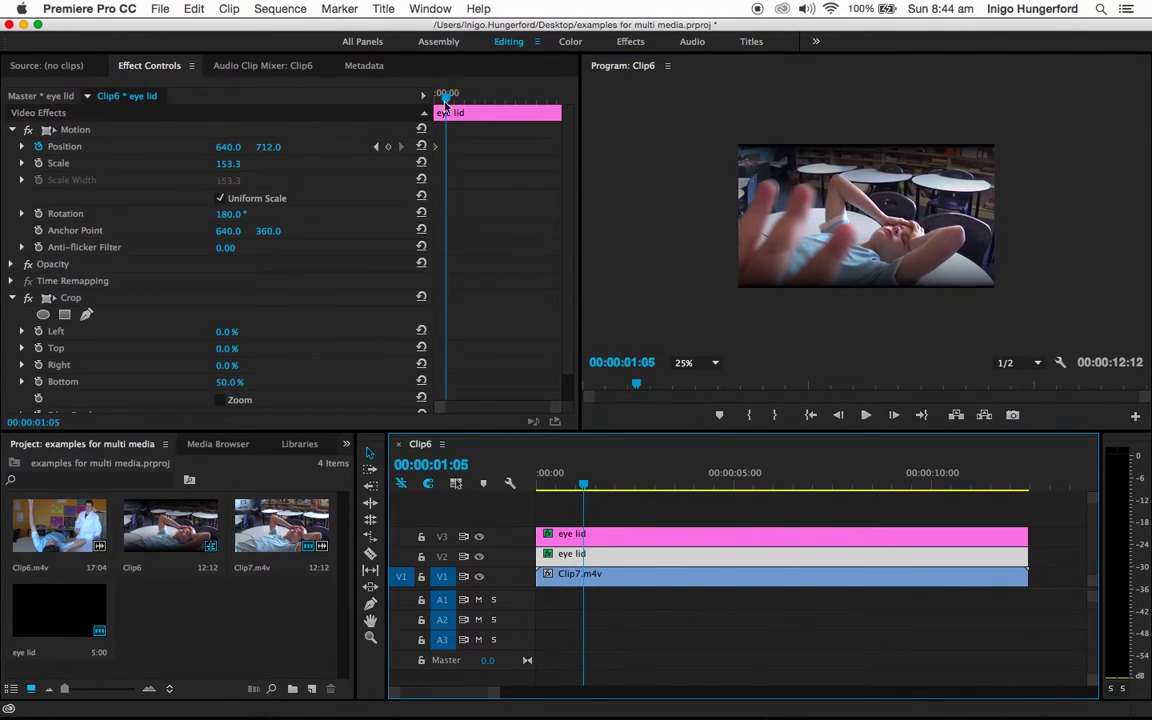
left_click(388, 146)
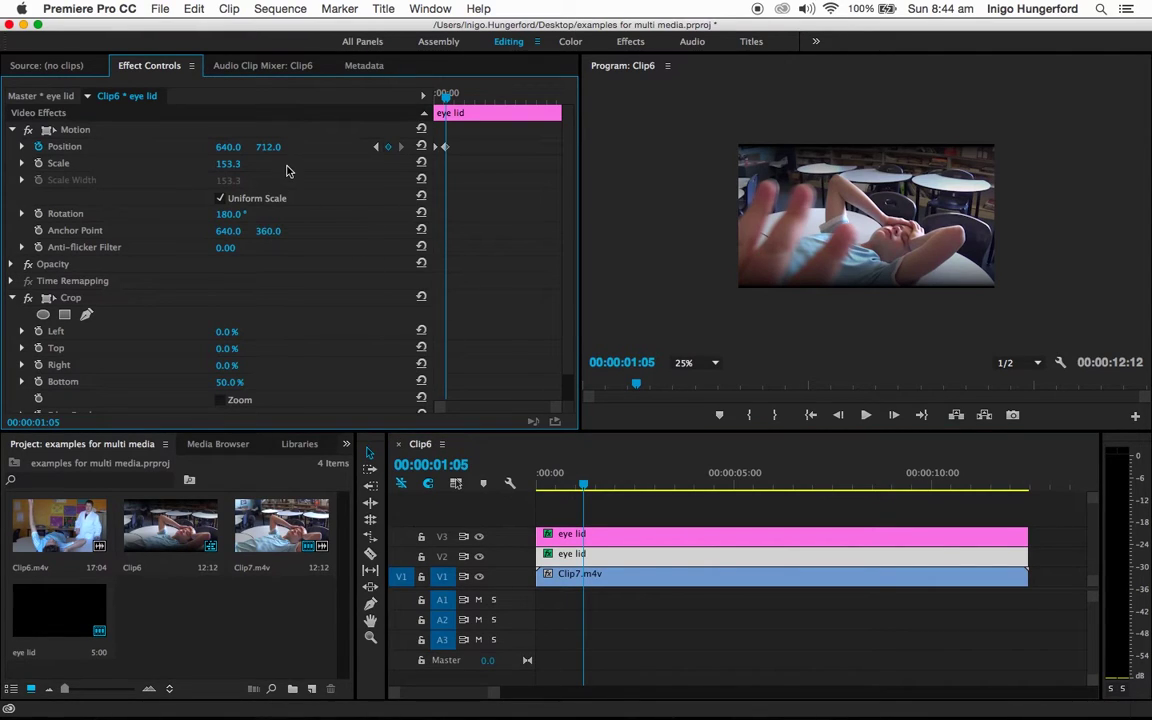
left_click_drag(268, 147, 346, 147)
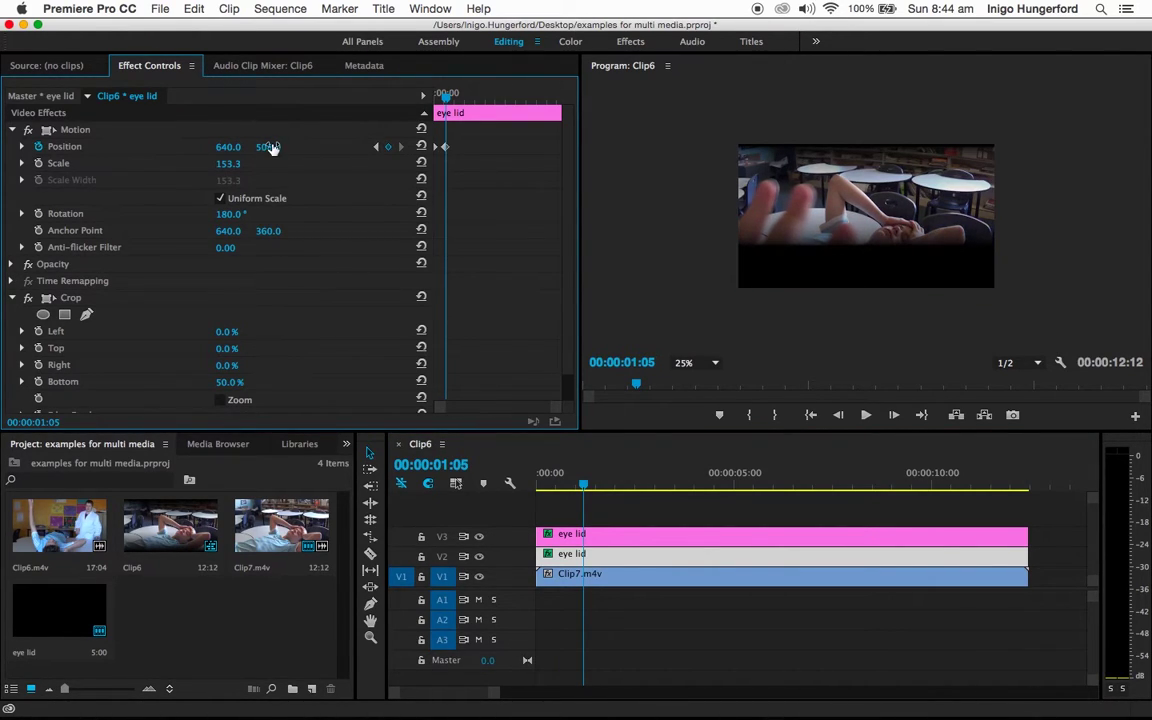
left_click(613, 554)
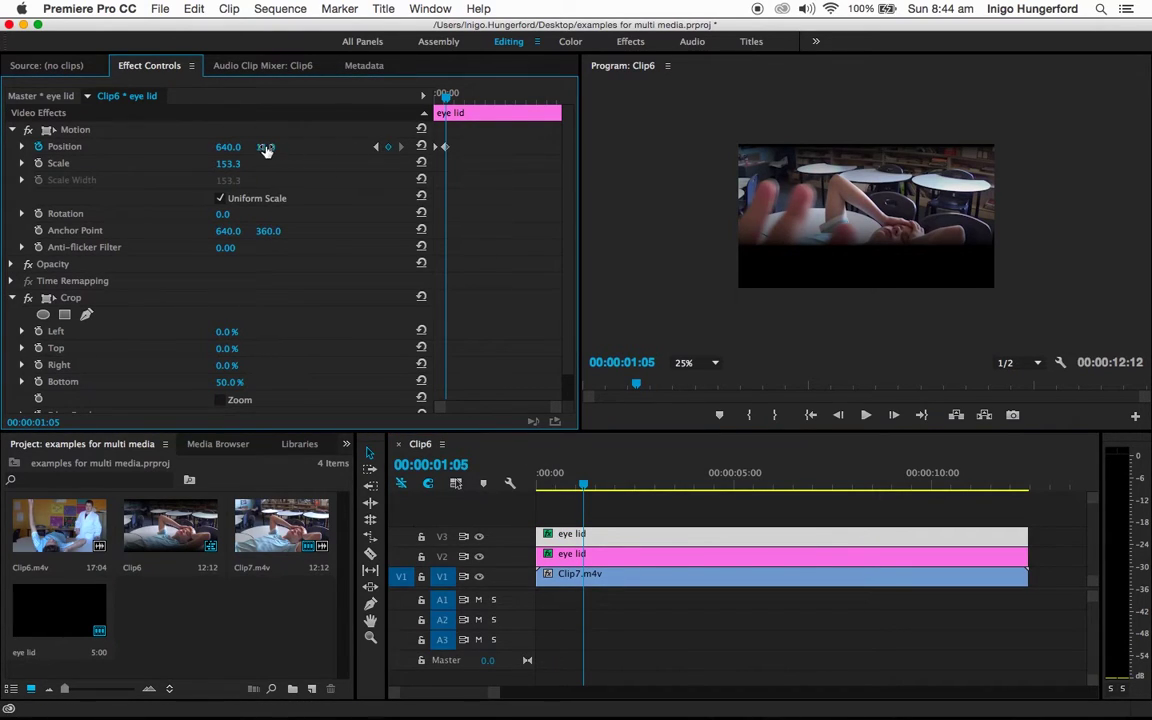
left_click_drag(266, 147, 246, 147)
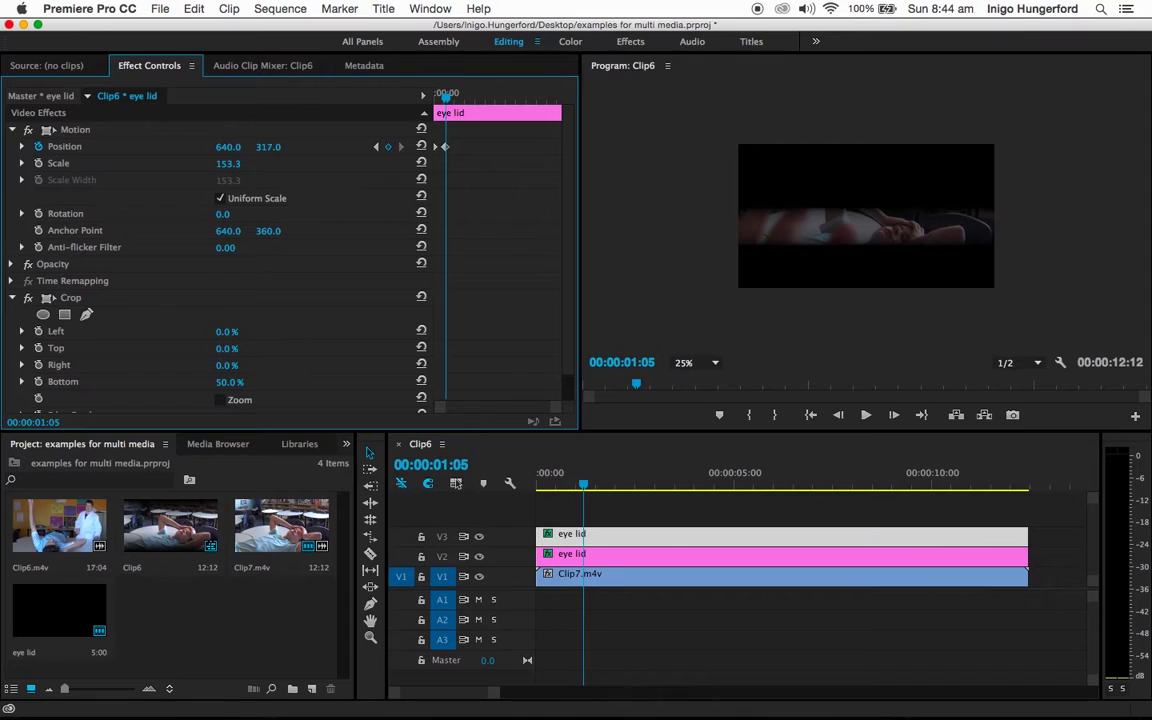
left_click(560, 535)
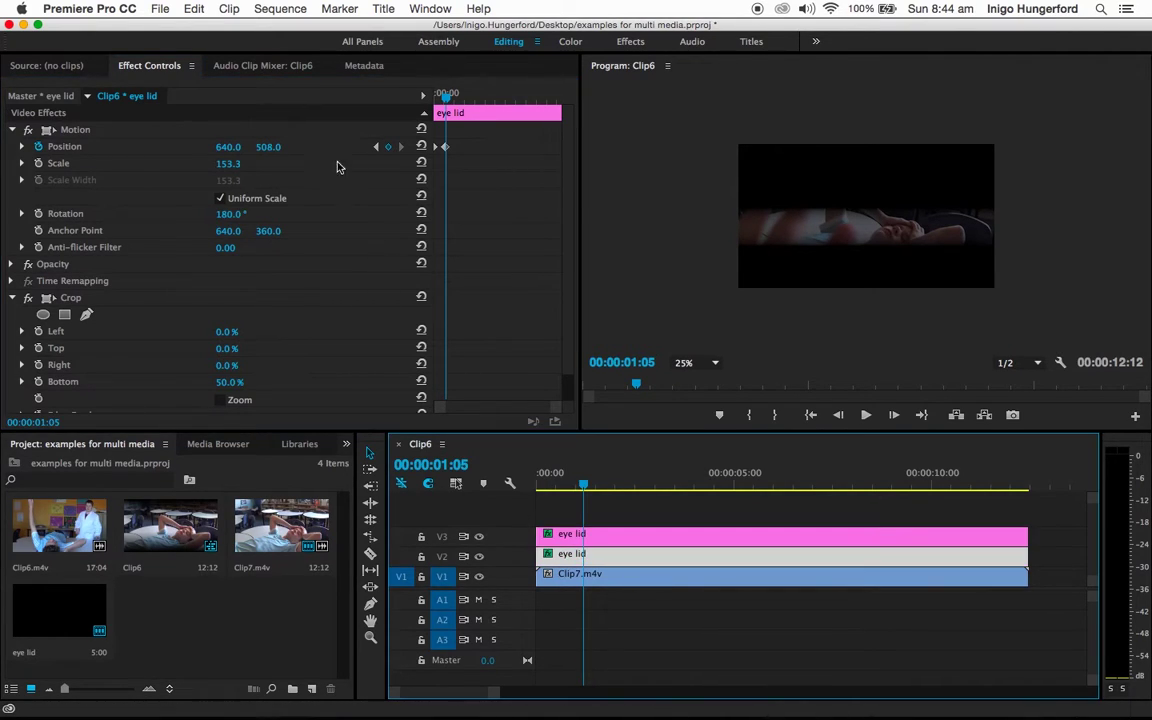
left_click_drag(268, 147, 205, 147)
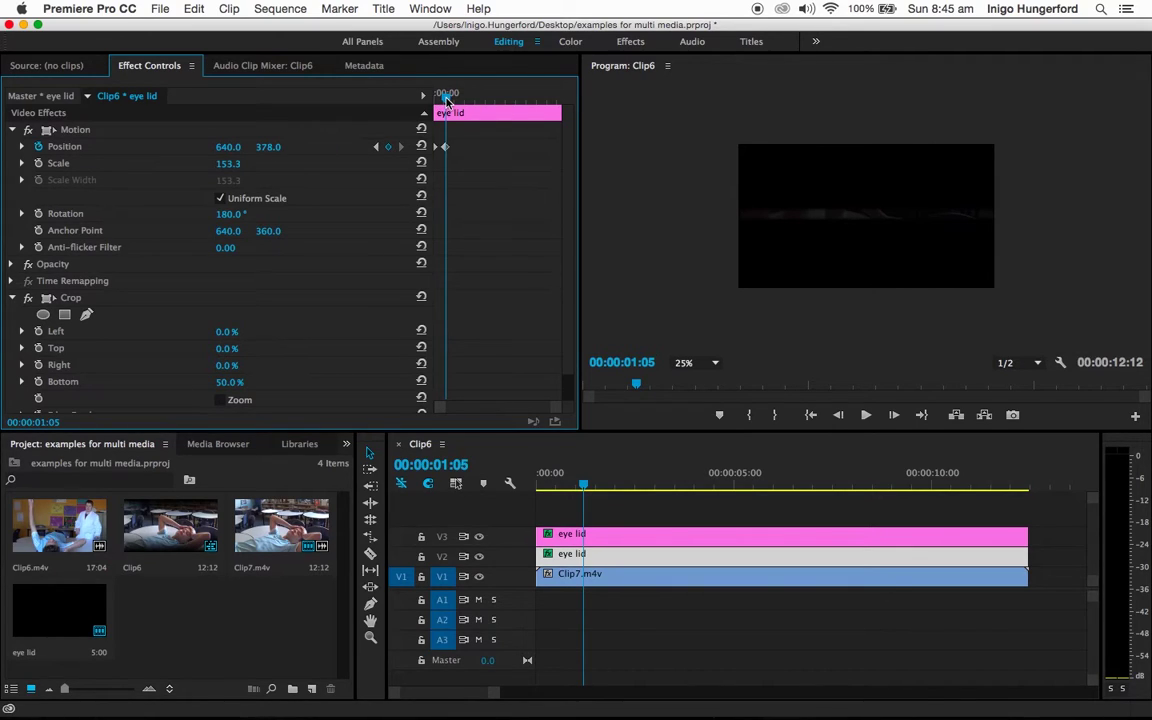
Add a holding Position keyframe for the lower lid at 00:00:01:08.
left_click_drag(447, 100, 447, 100)
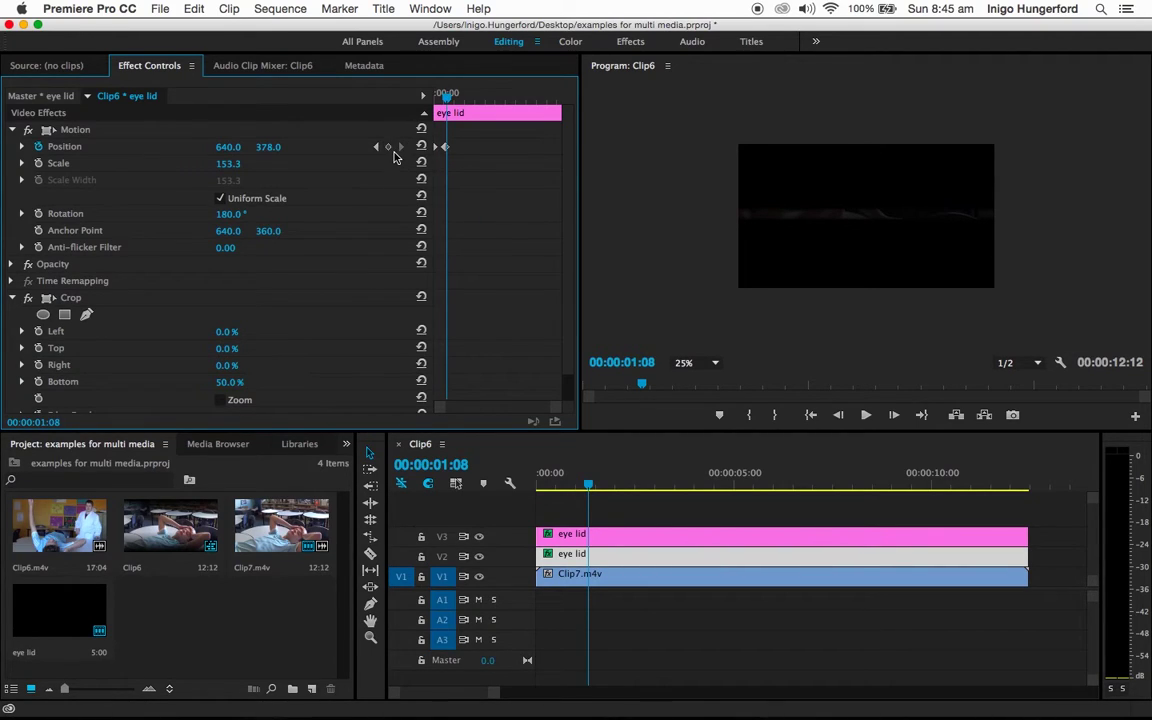
left_click(389, 147)
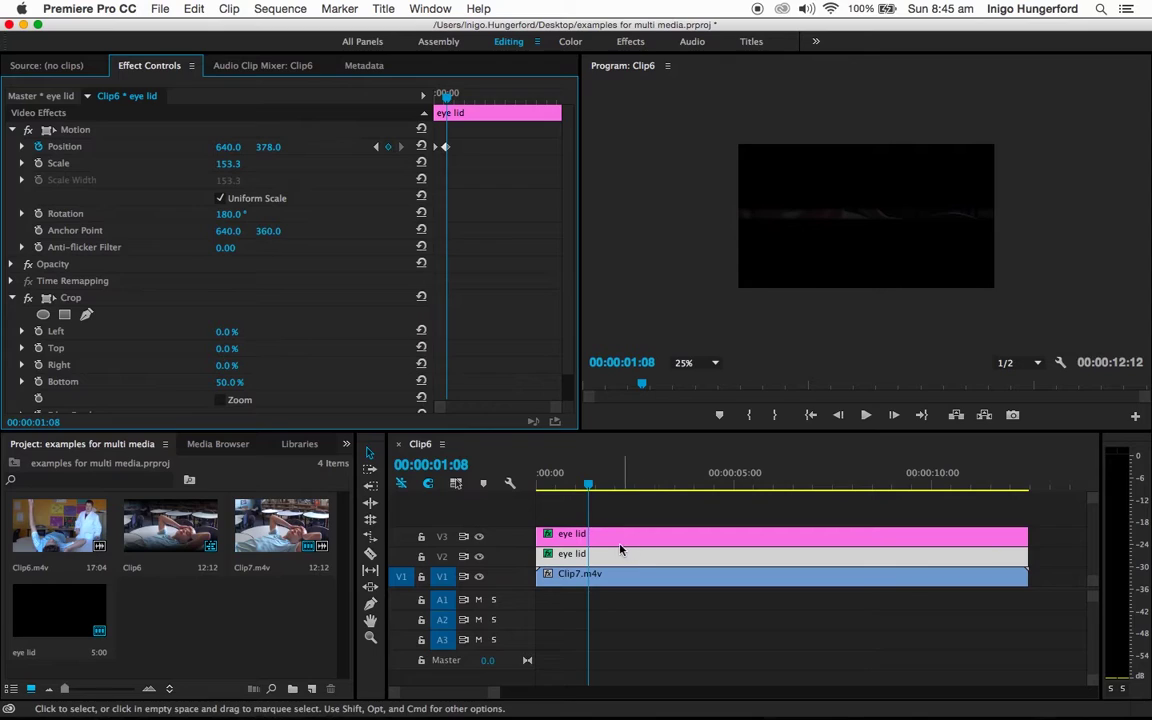
left_click(592, 555)
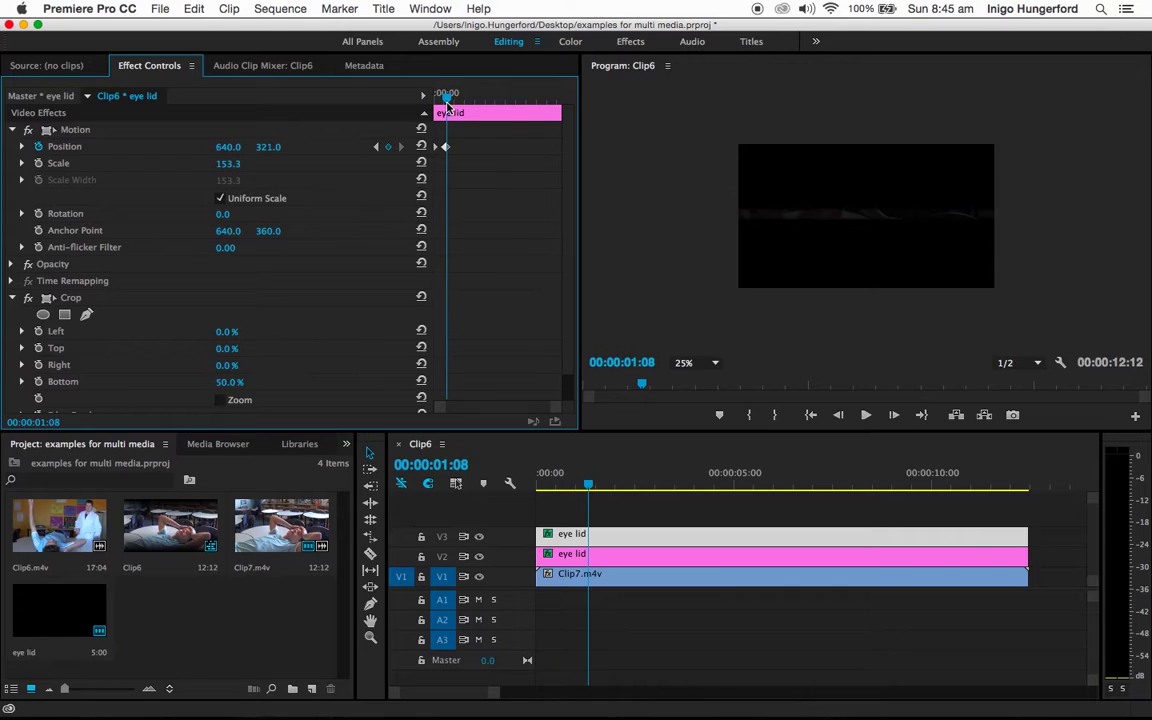
left_click(376, 147)
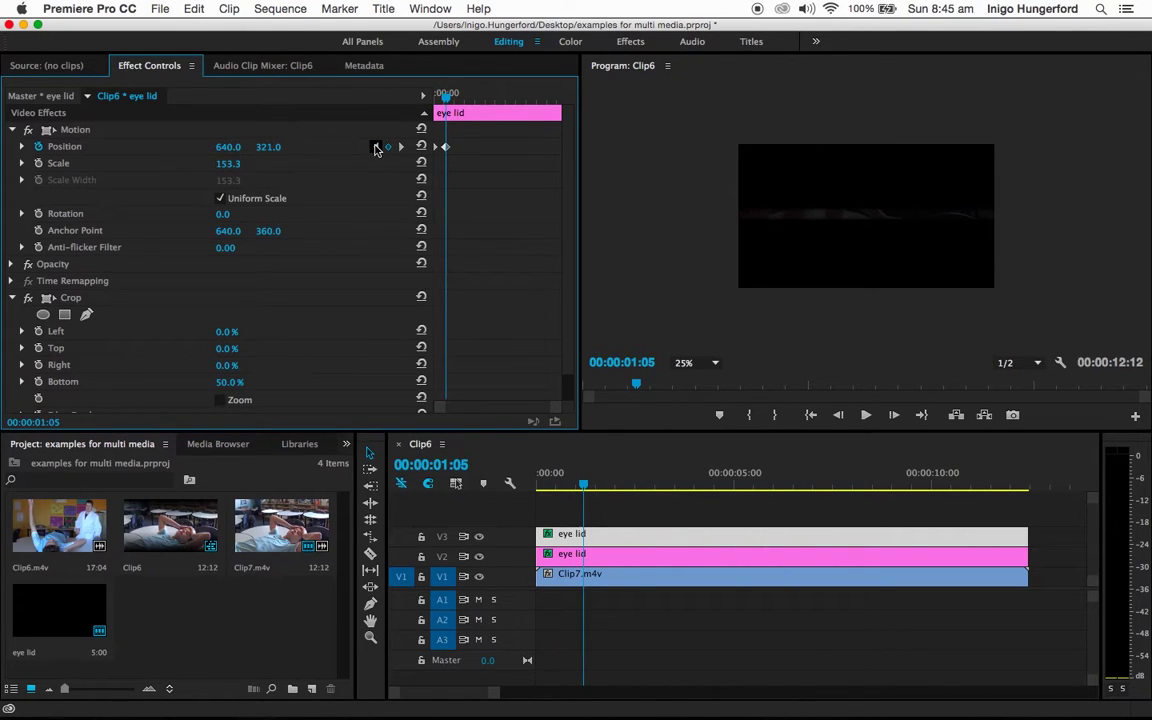
left_click(376, 147)
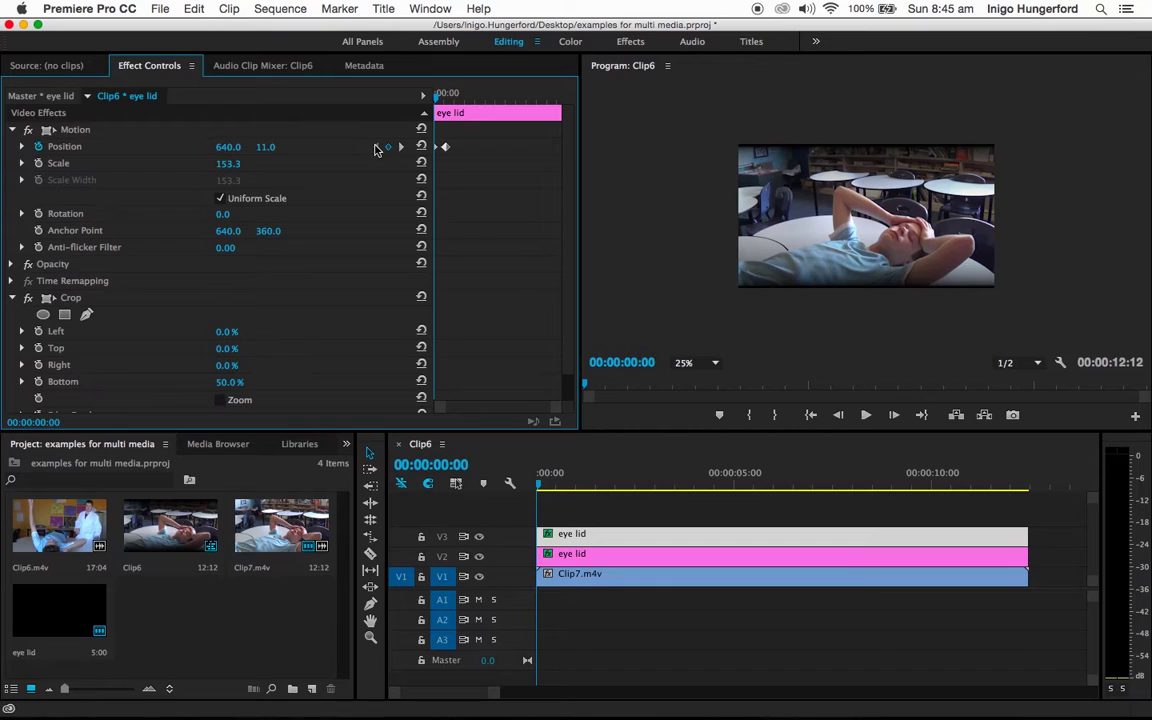
left_click(400, 147)
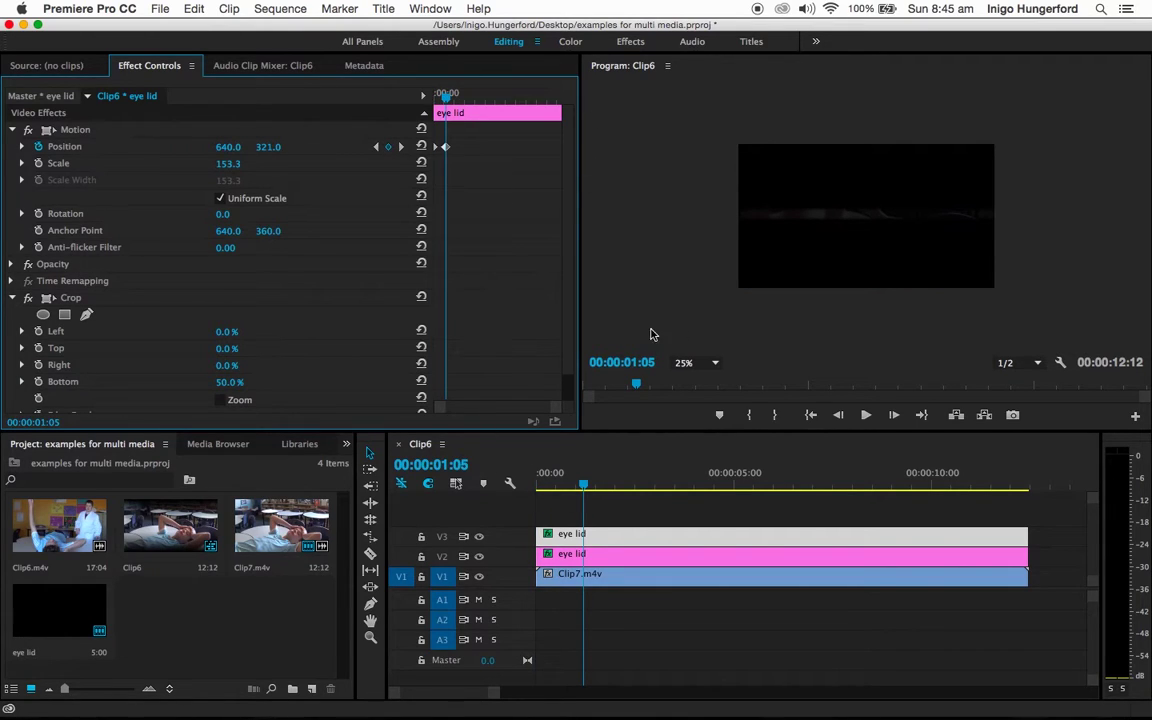
left_click(576, 538)
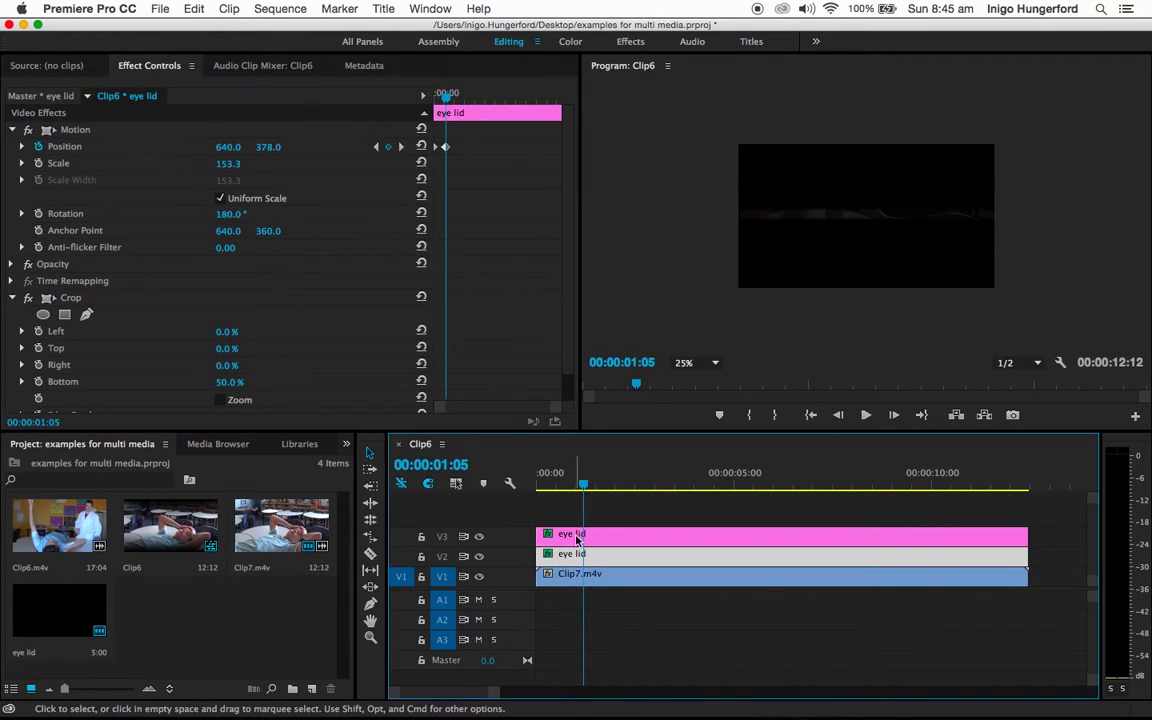
left_click(576, 555)
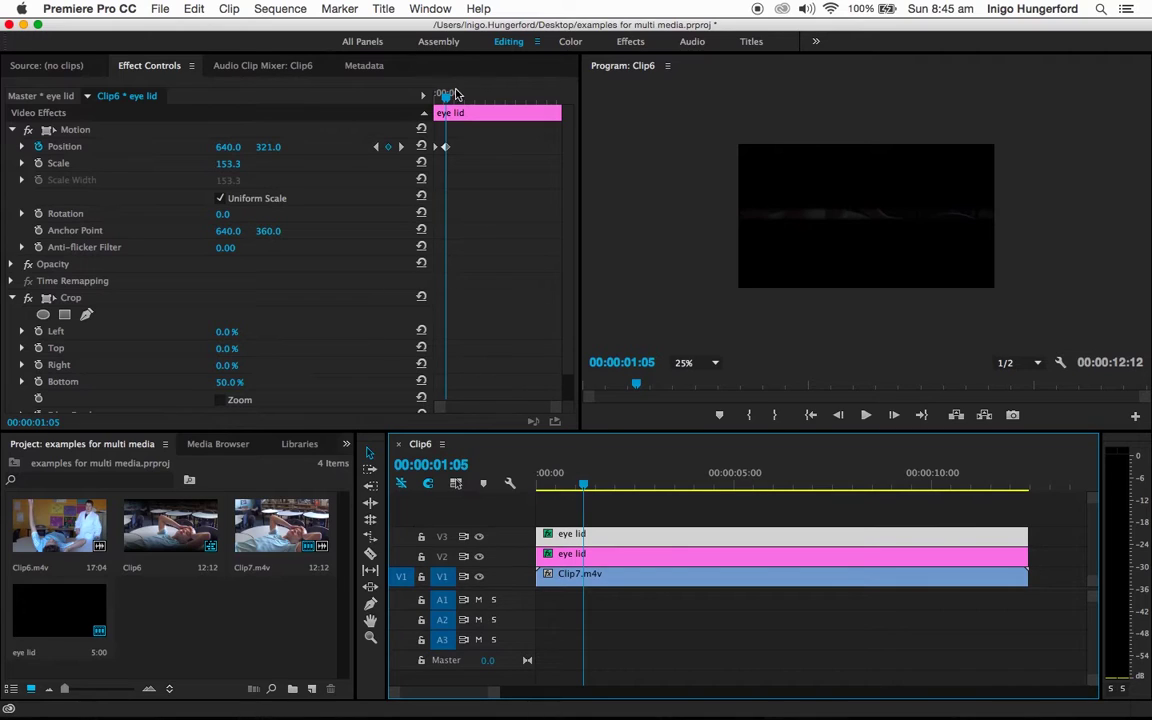
left_click_drag(458, 100, 314, 108)
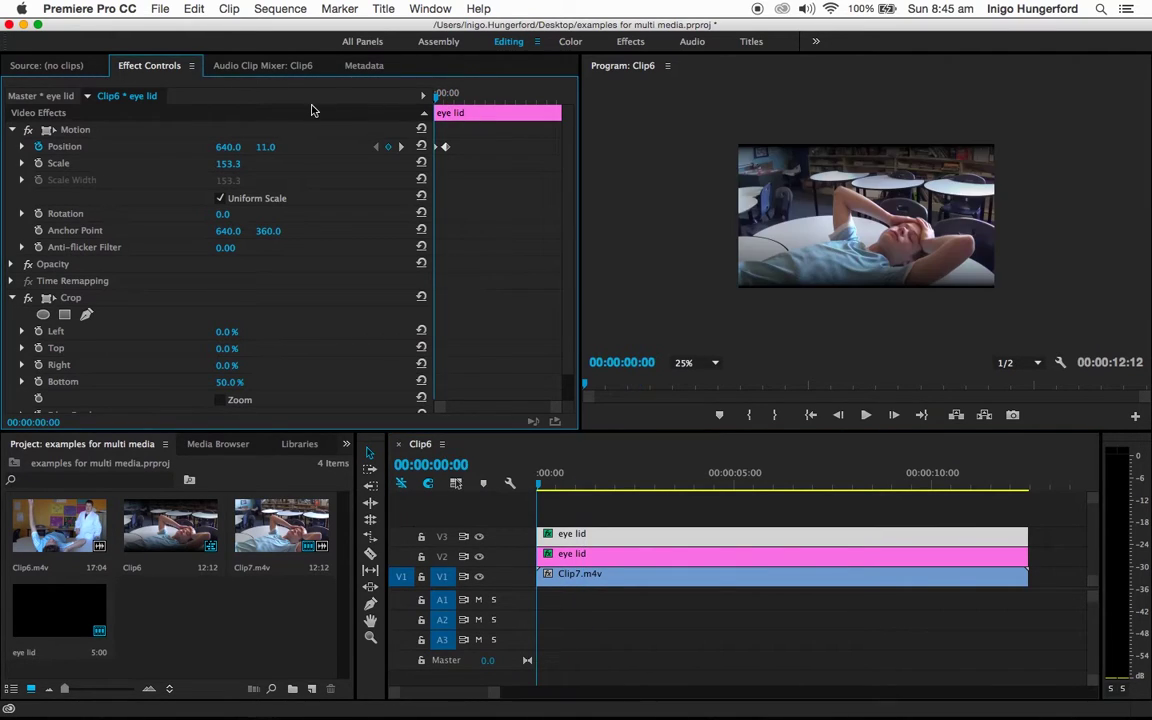
left_click(868, 416)
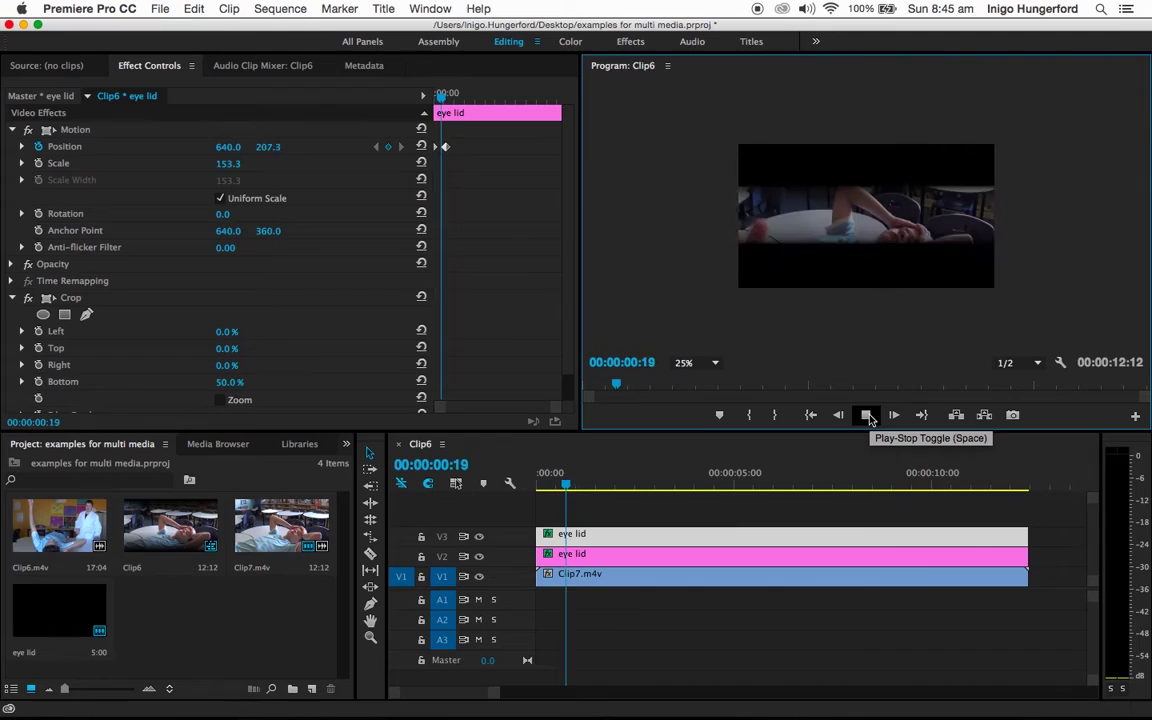
left_click(868, 416)
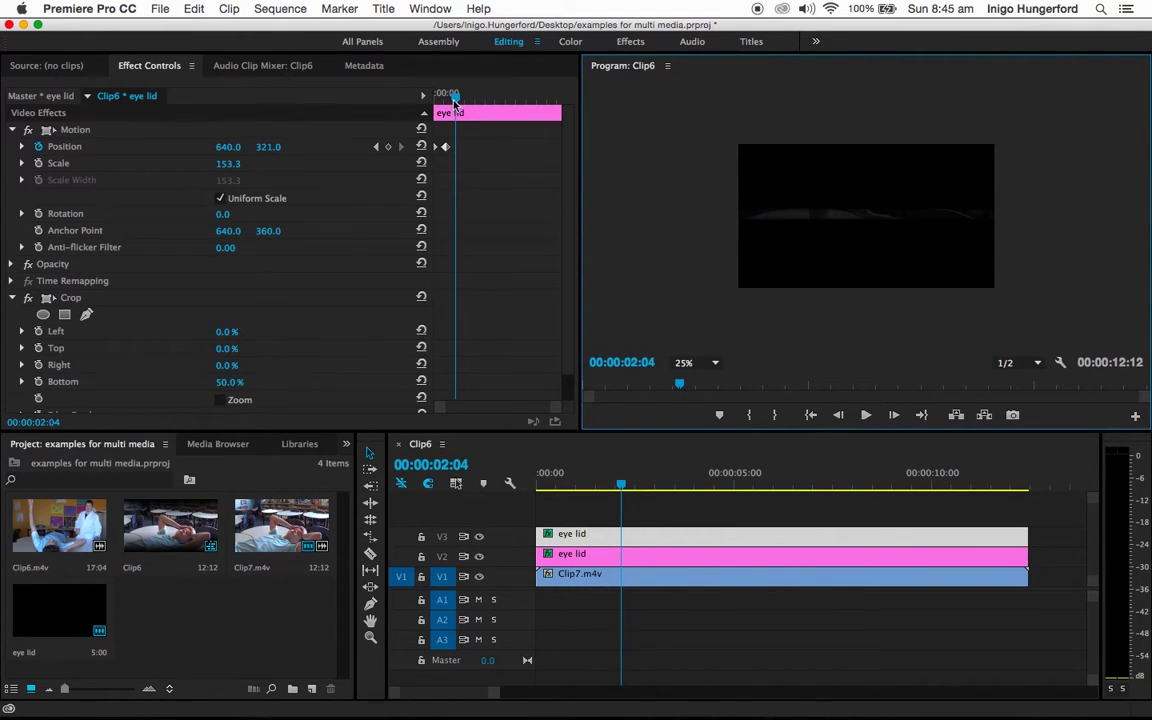
left_click(377, 147)
left_click(377, 147)
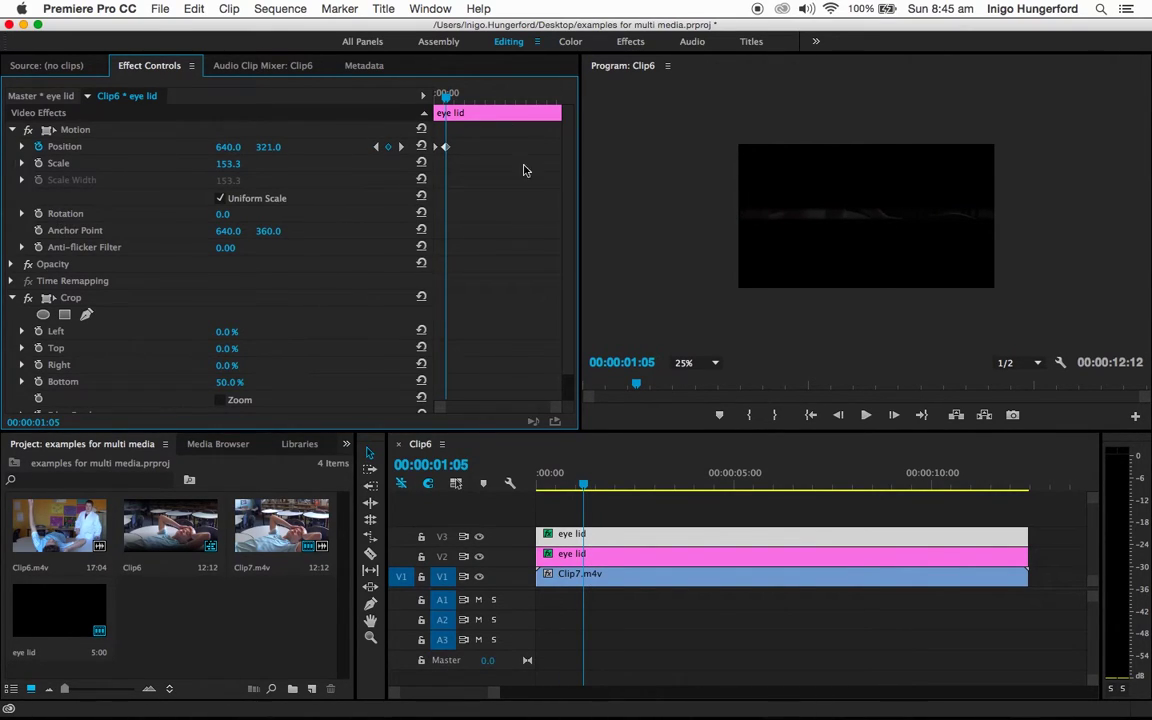
Smooth the upper lid's 00:00:01:05 keyframe with Continuous Bezier and fit the Program preview.
key("equal")
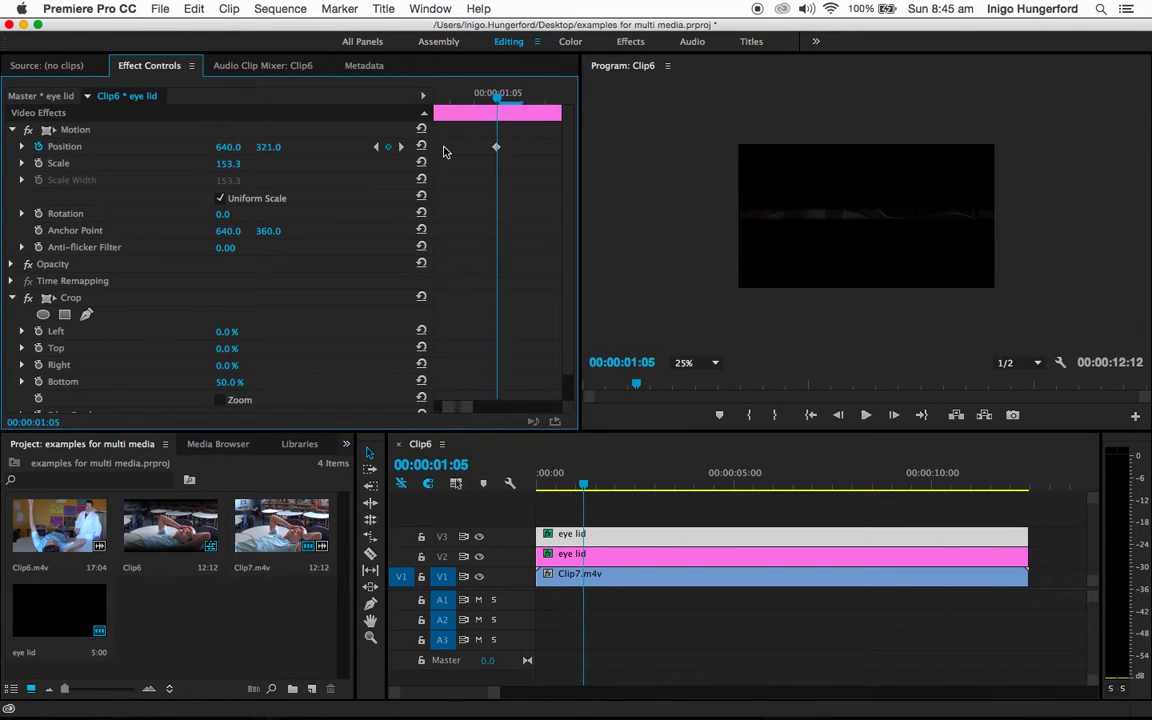
scroll(470, 165, "down", 3)
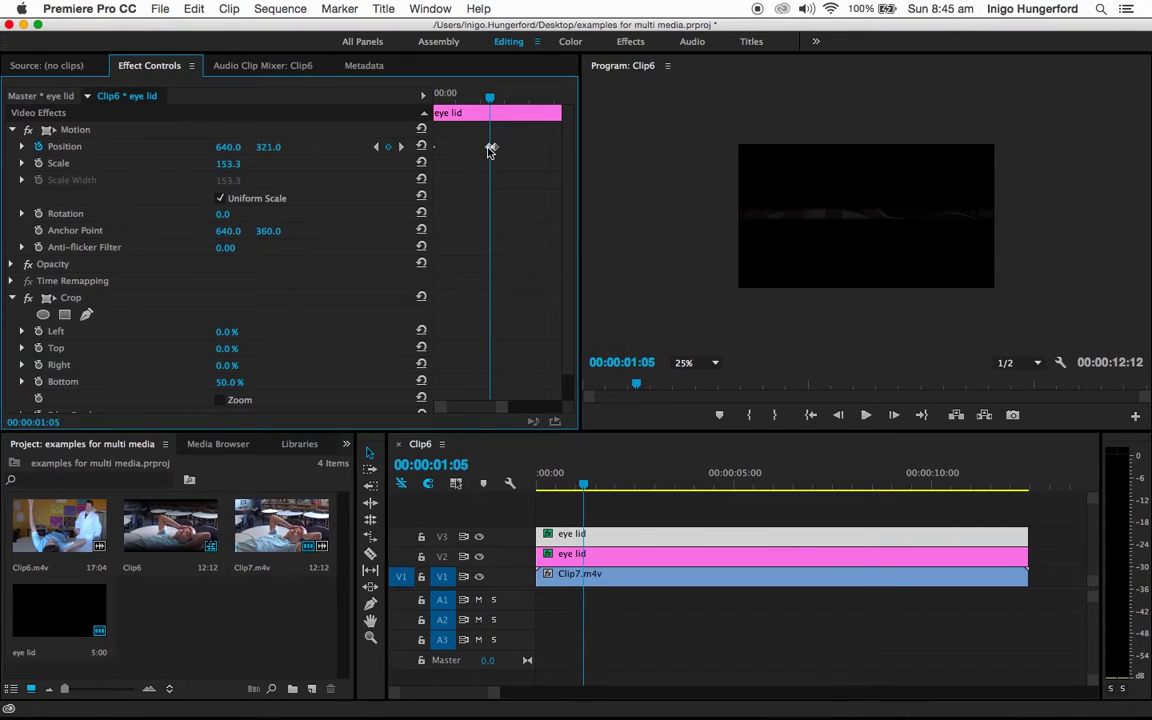
right_click(491, 148)
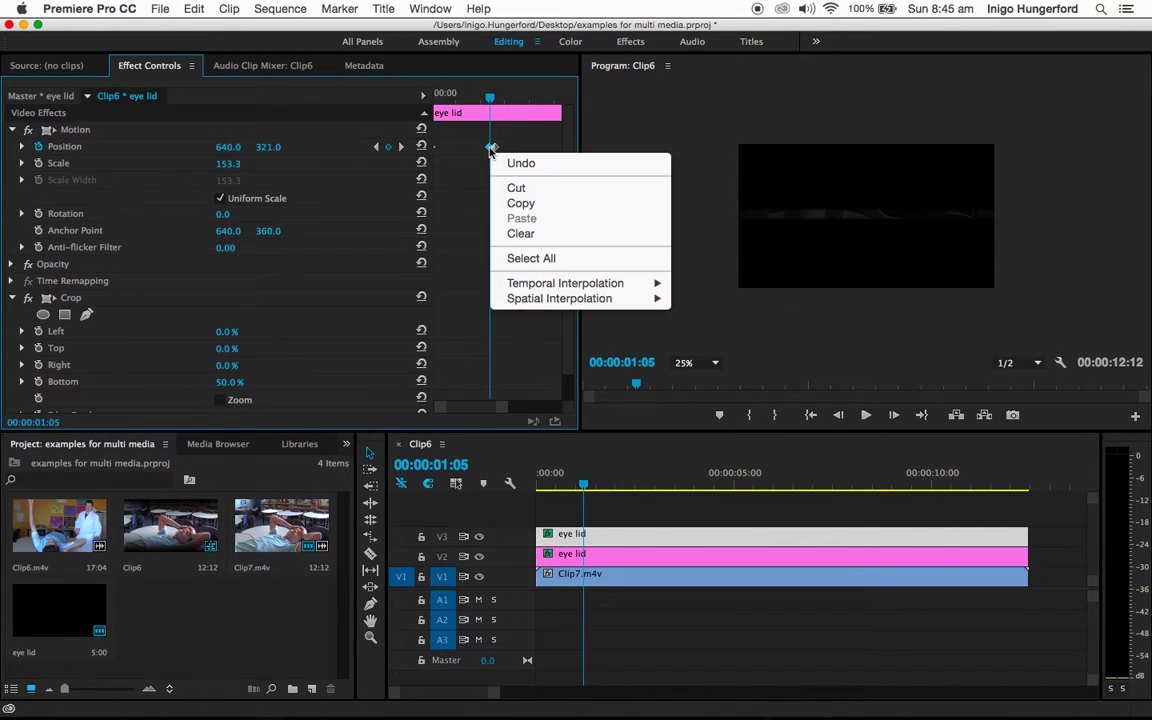
mouse_move(651, 286)
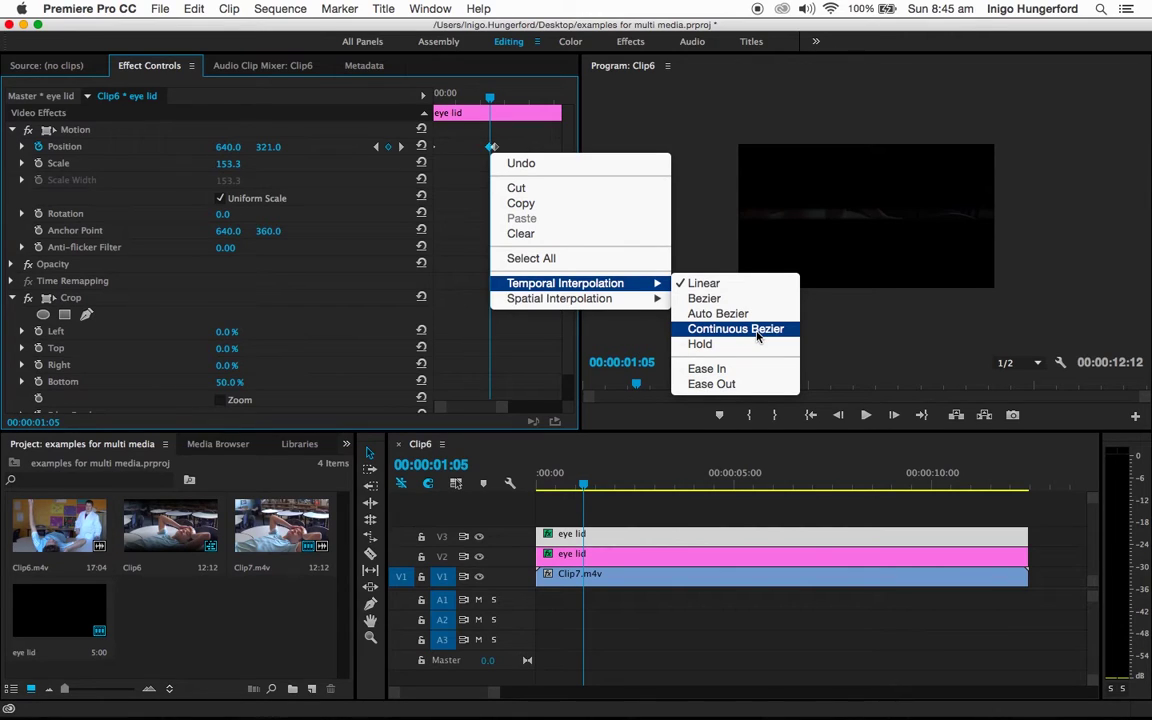
left_click(752, 370)
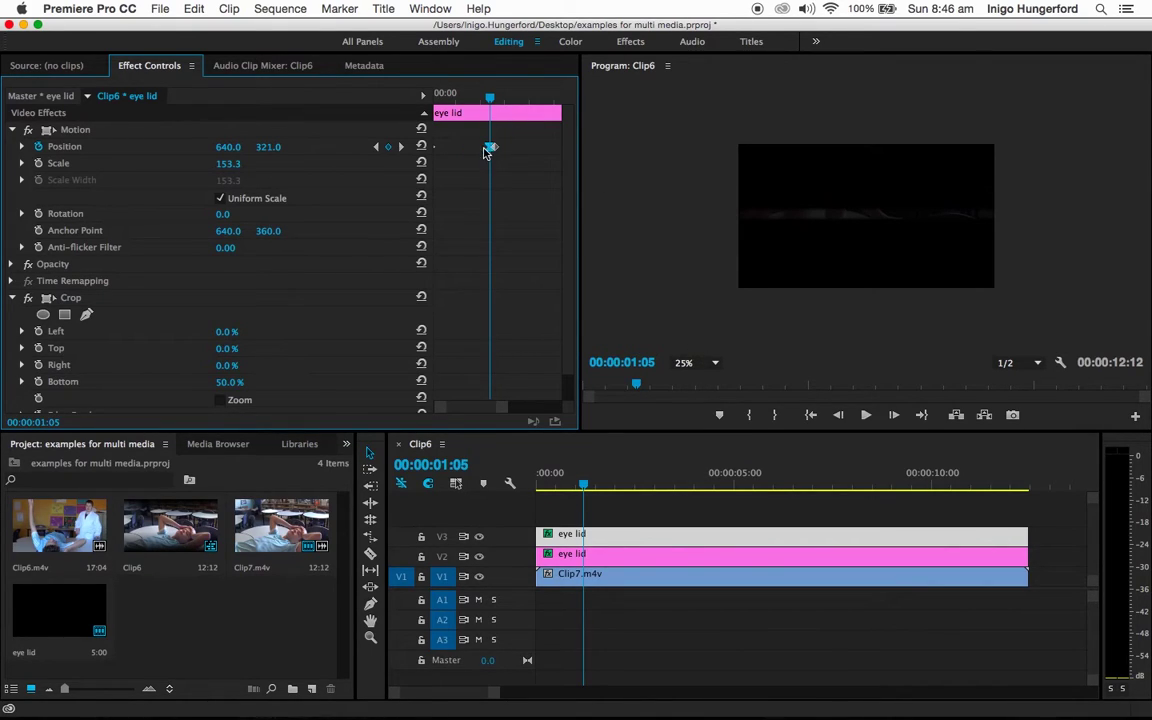
left_click(712, 364)
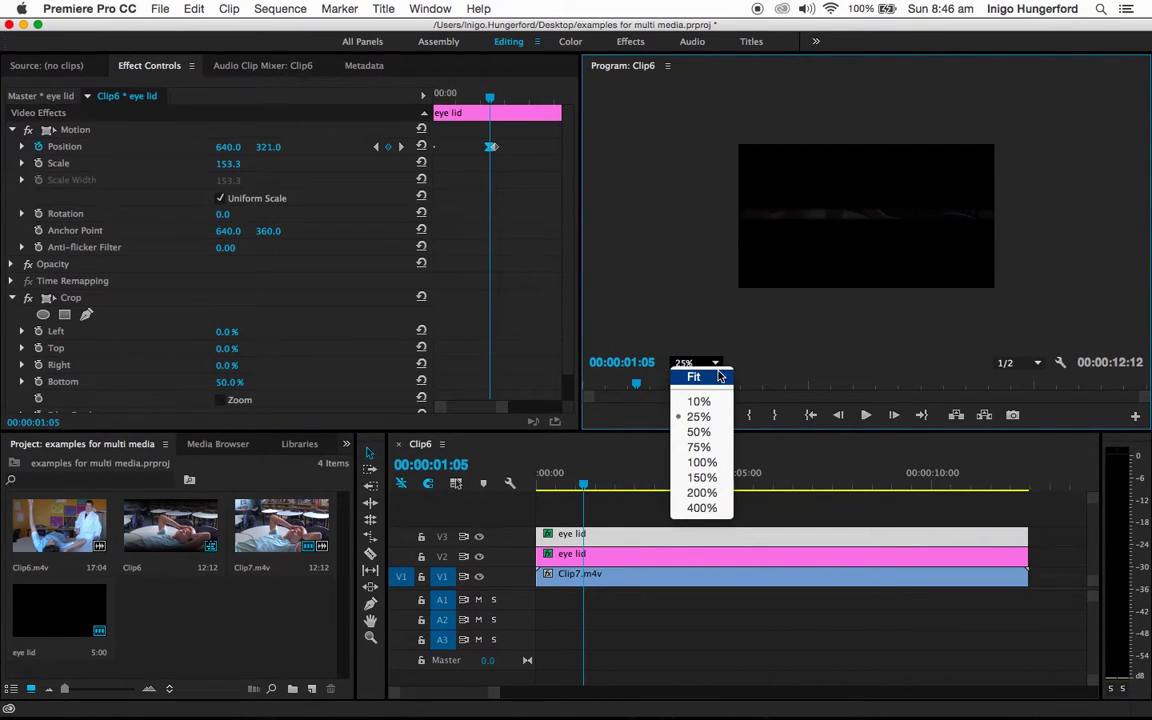
left_click(695, 377)
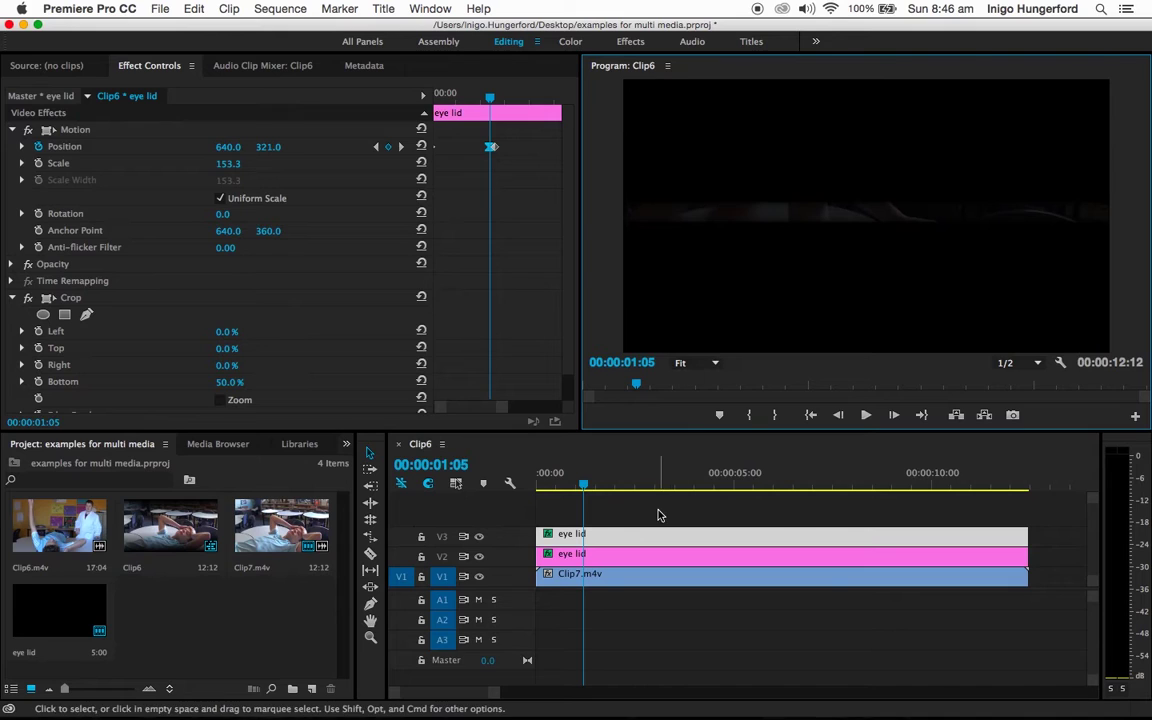
left_click_drag(585, 484, 512, 484)
left_click(864, 416)
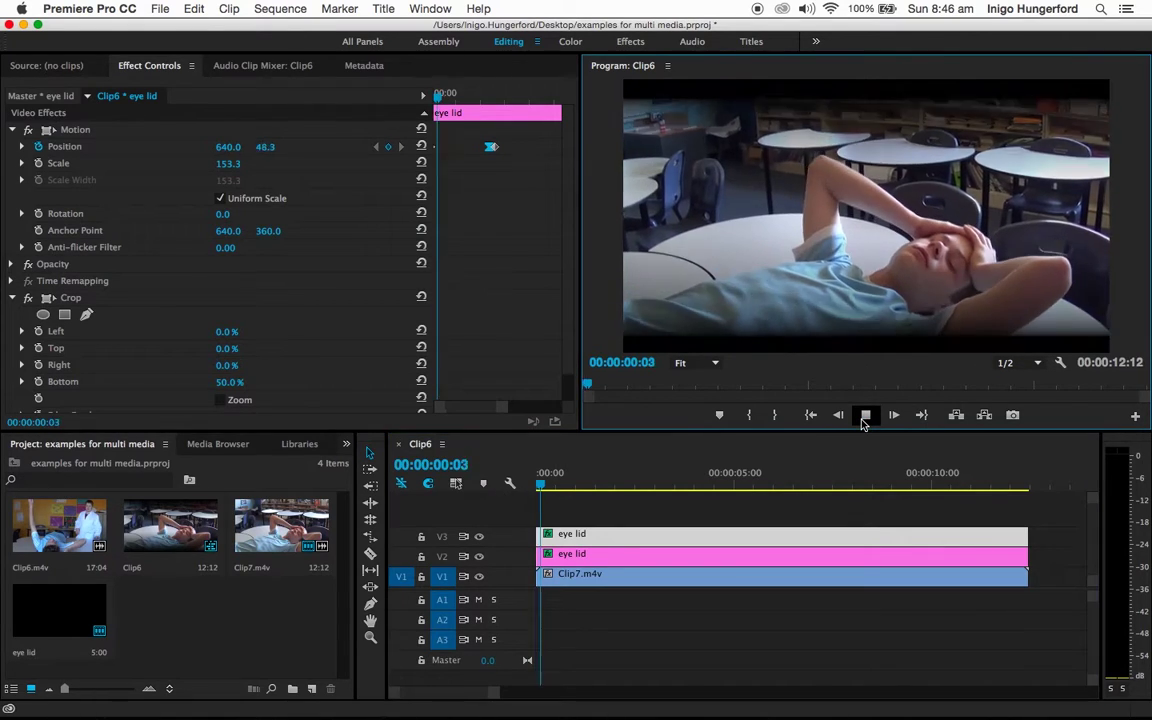
left_click(864, 416)
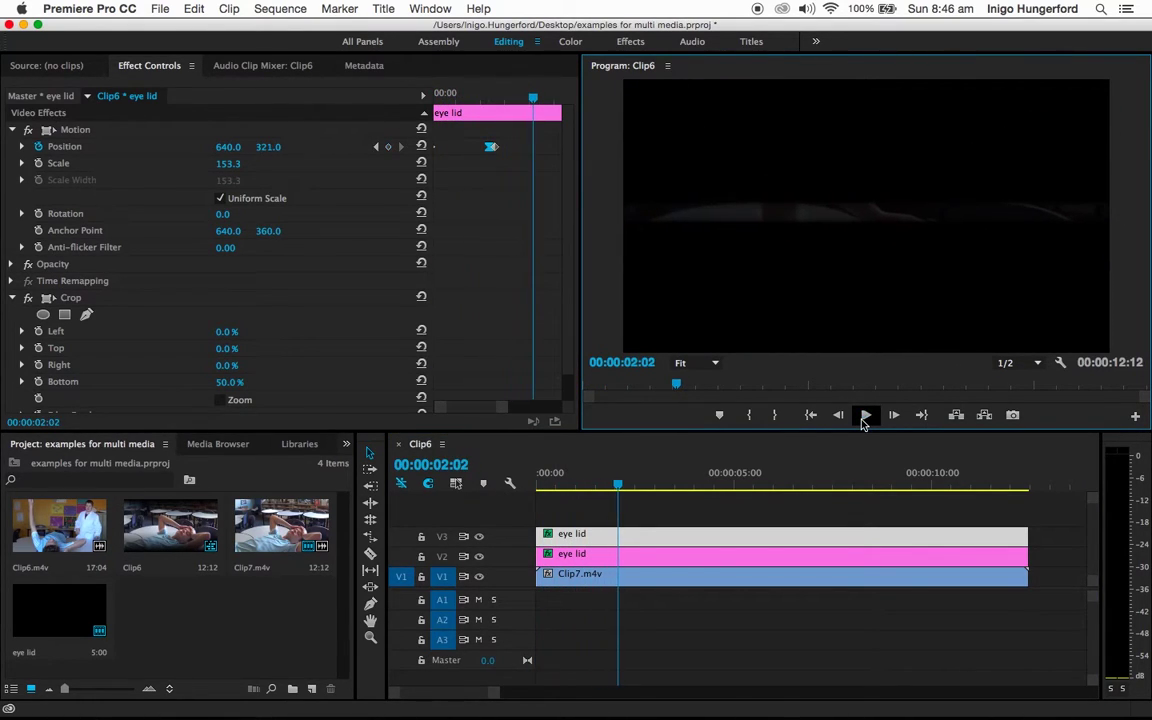
left_click_drag(617, 485, 578, 490)
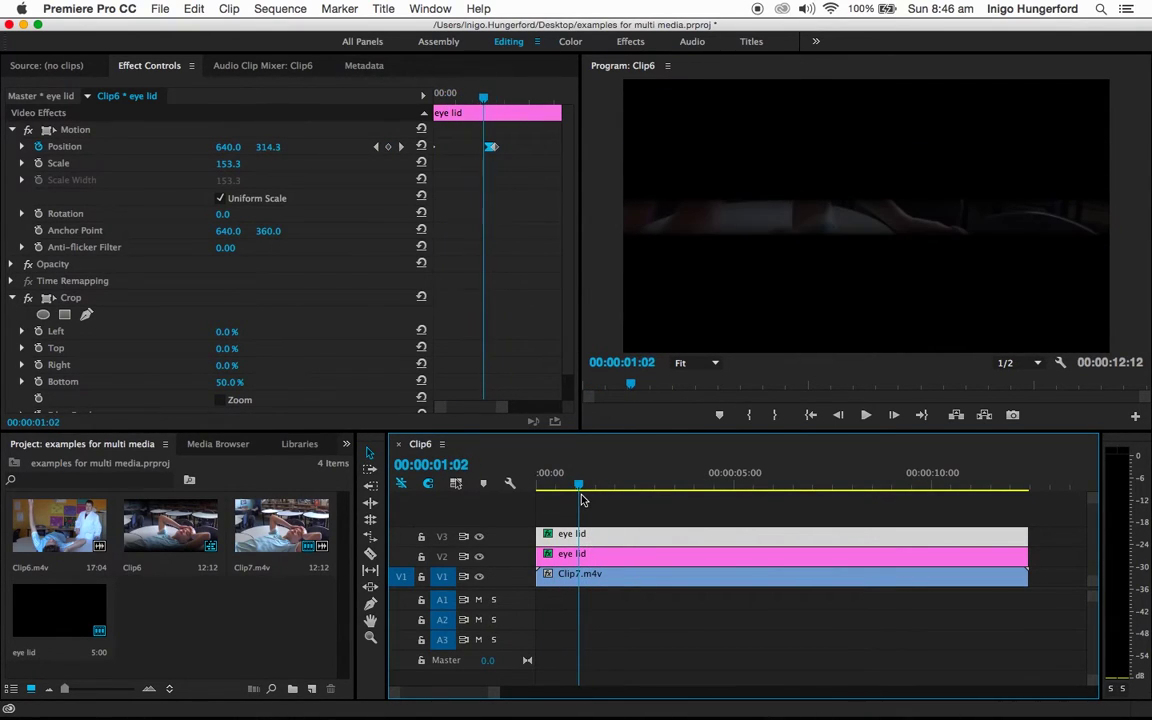
left_click(490, 148)
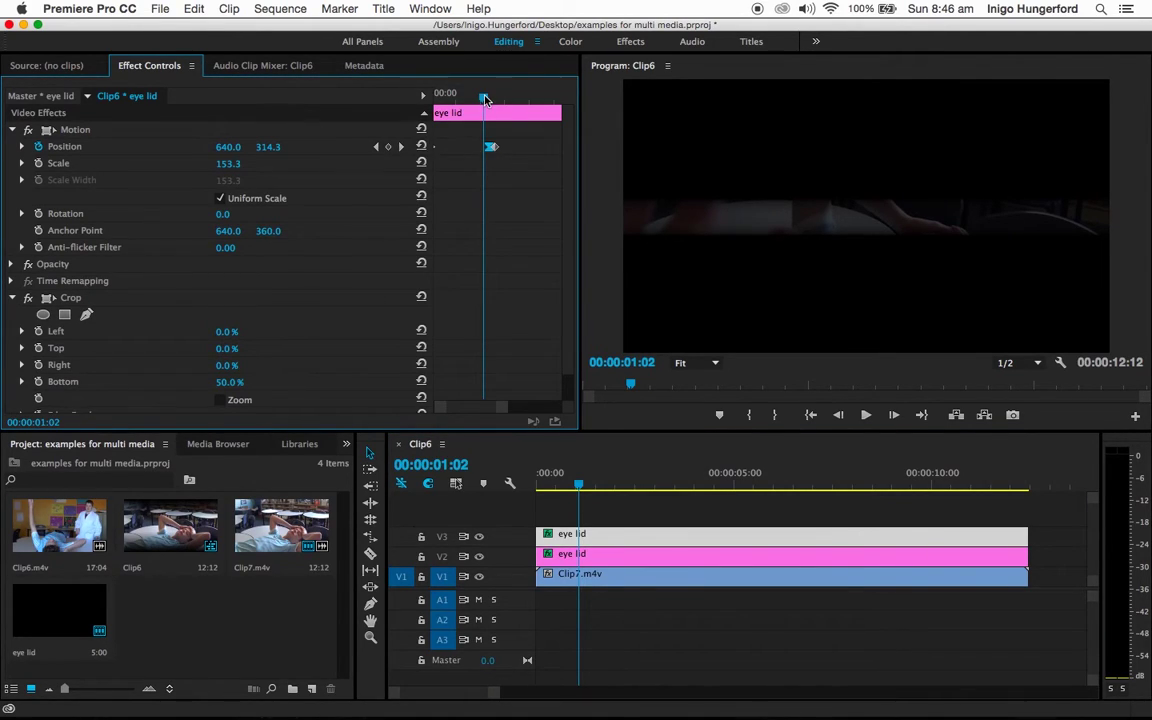
Set the upper lid's closed-eye keyframe at 00:00:01:05 to Ease In.
left_click(401, 147)
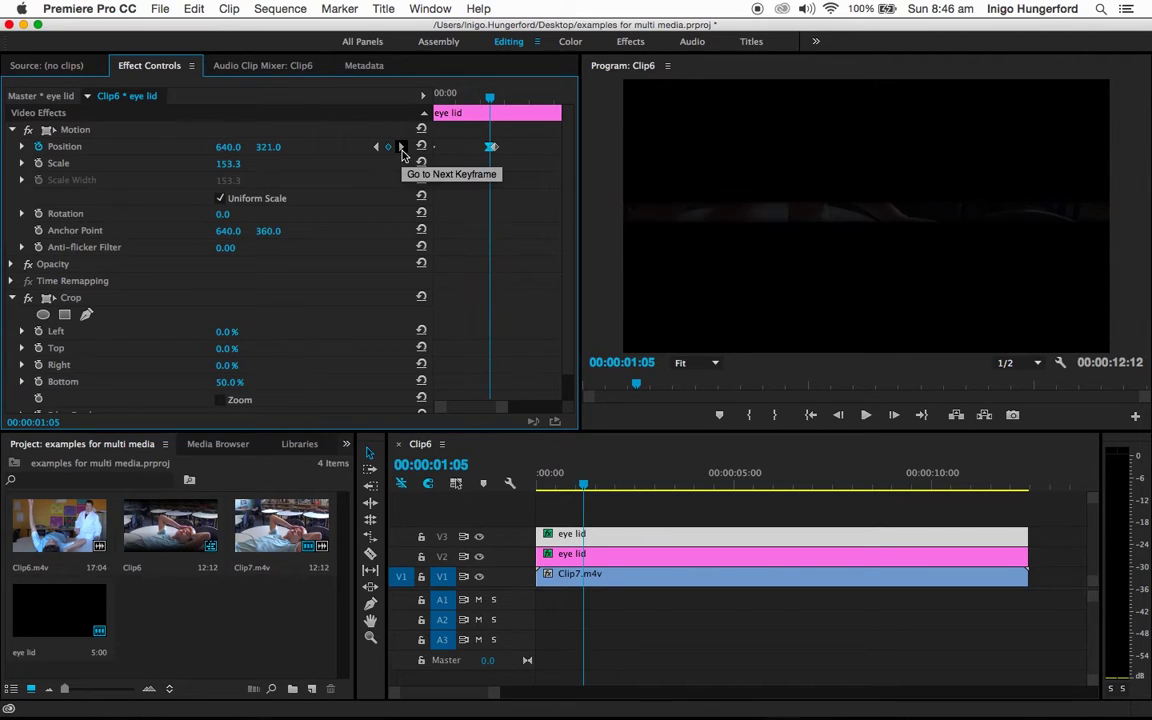
key("Right")
key("Right")
key("Right")
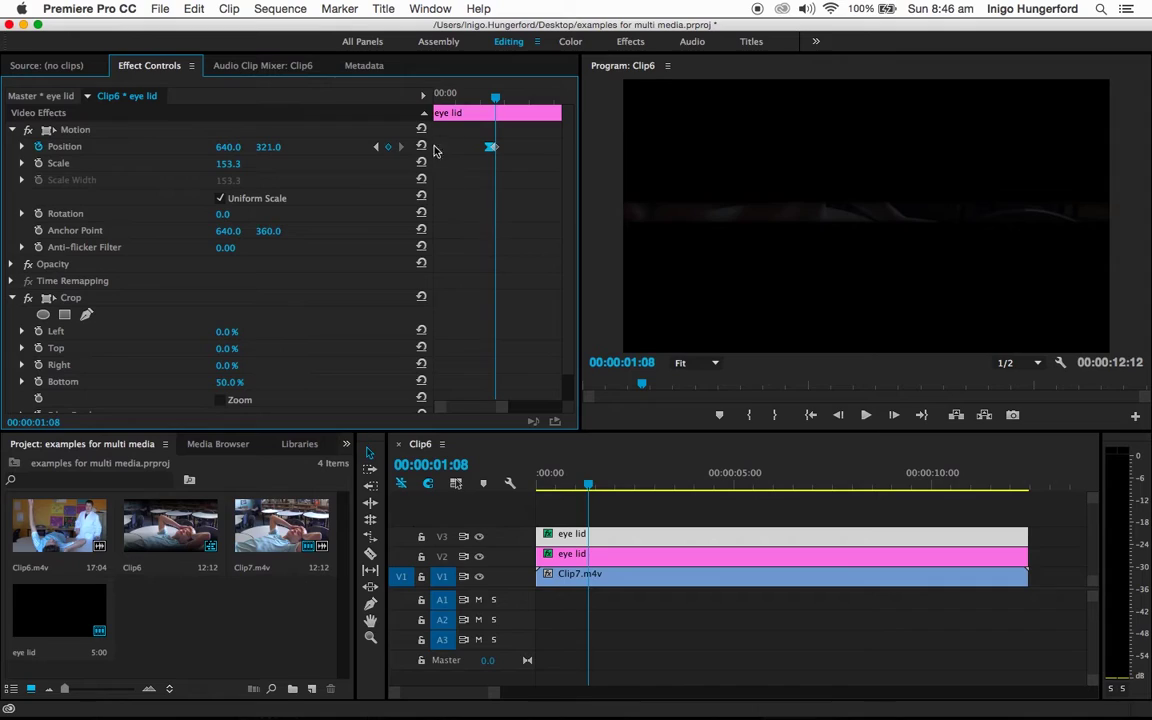
right_click(495, 152)
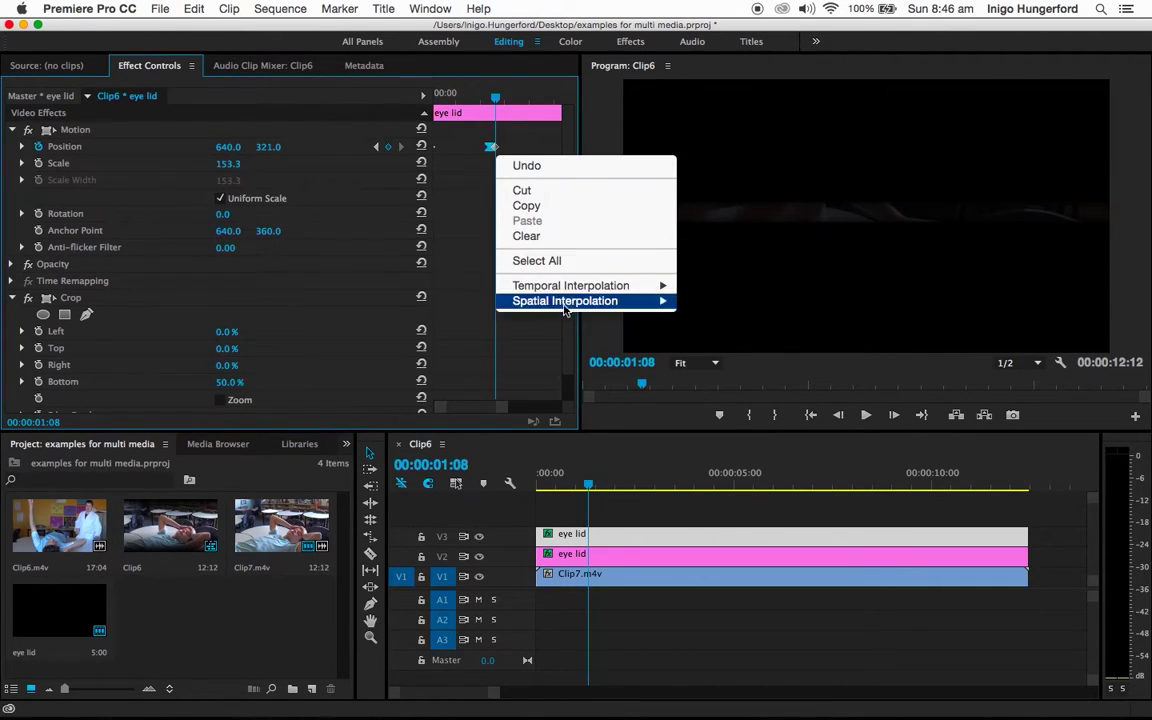
mouse_move(667, 288)
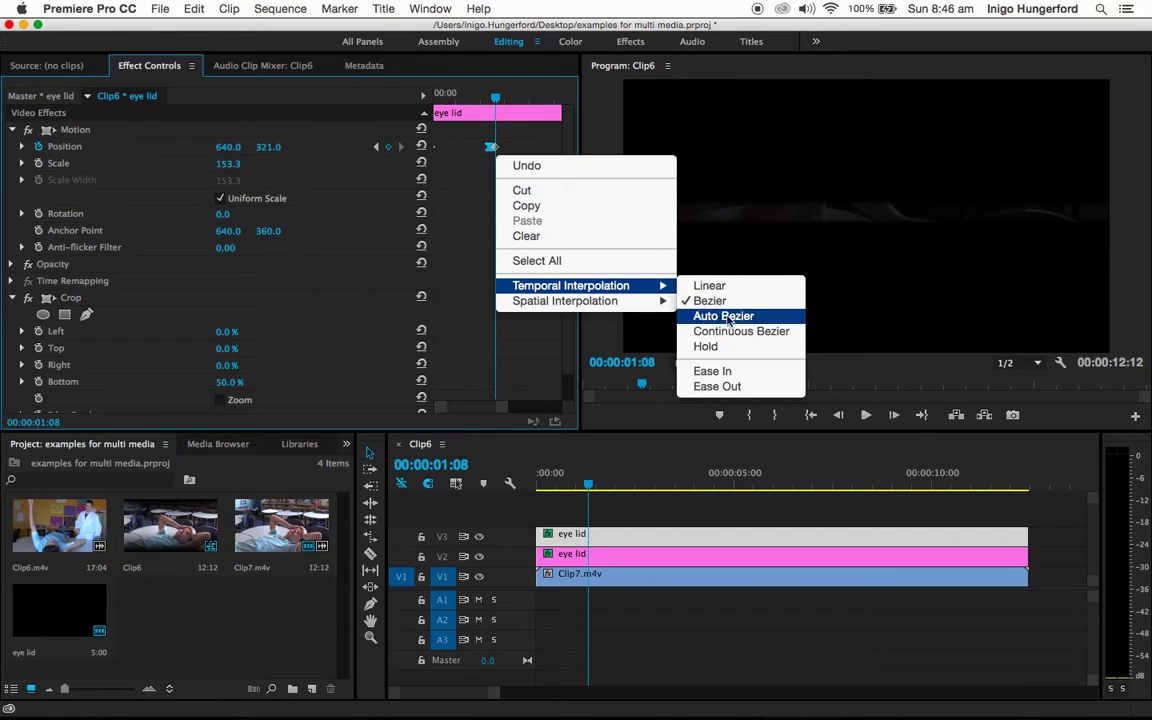
left_click(740, 372)
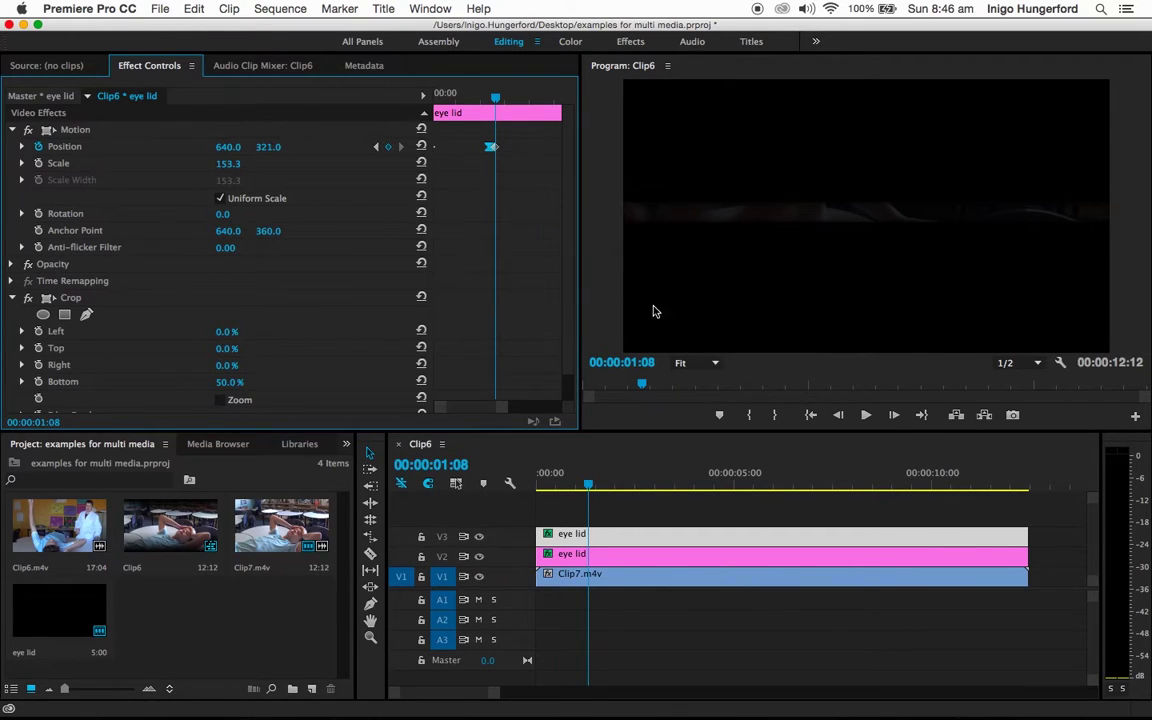
Three frames later, raise the upper eyelid to Position Y 22.
left_click(377, 148)
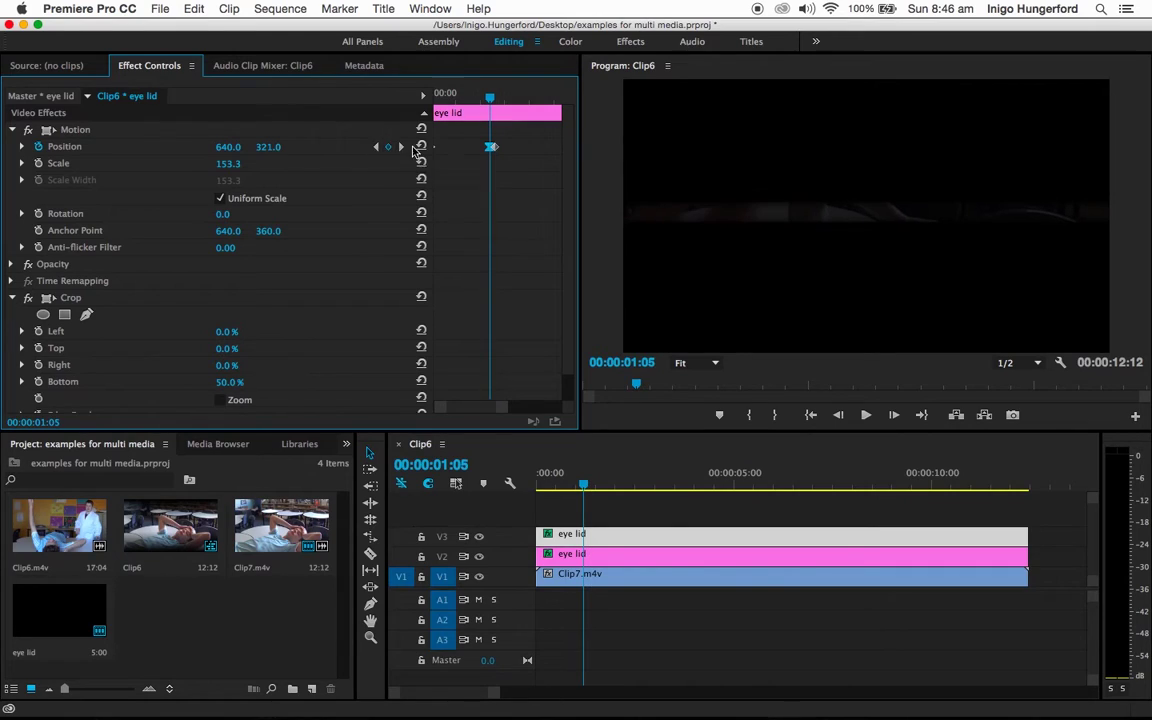
key("Right")
key("Right")
key("Right")
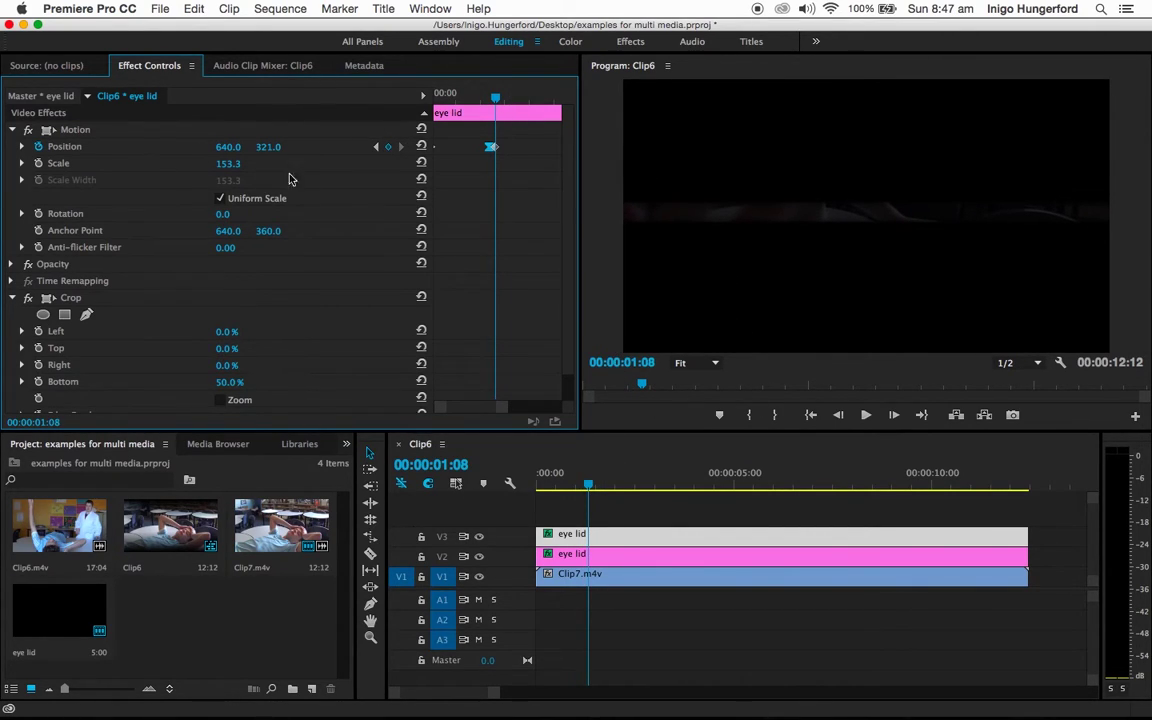
left_click_drag(268, 146, 90, 146)
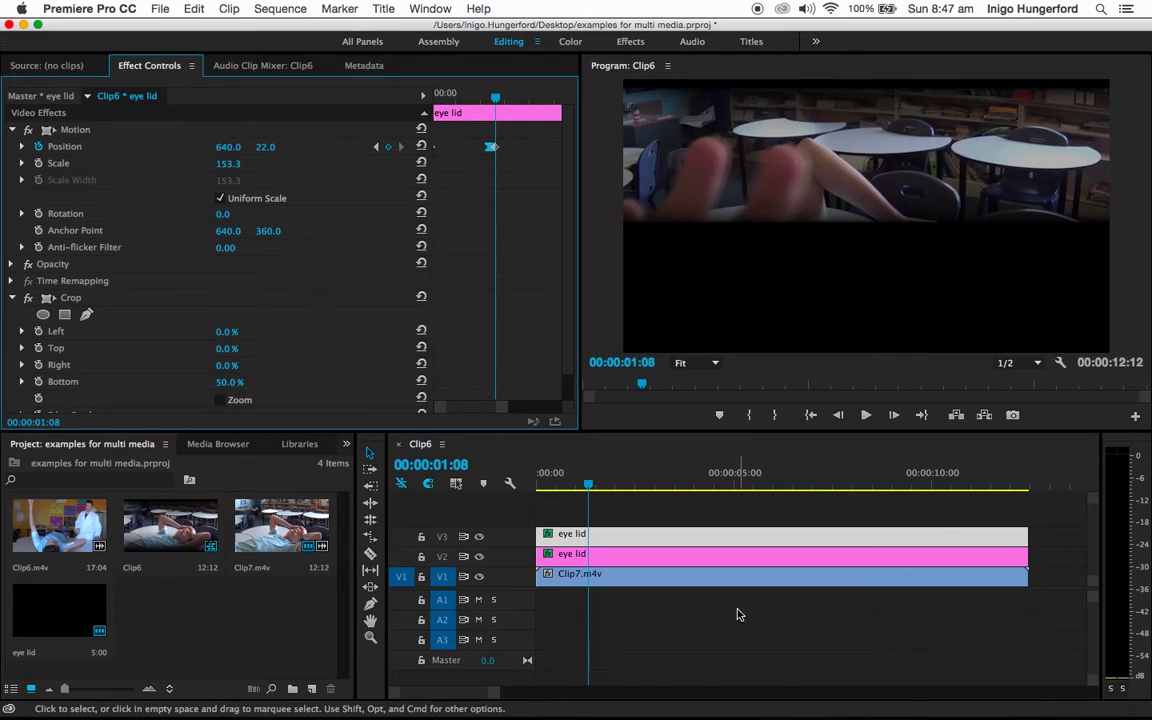
Set the V2 lower lid's 00:00:01:05 keyframe to Ease In and return the playhead to the start.
left_click(596, 557)
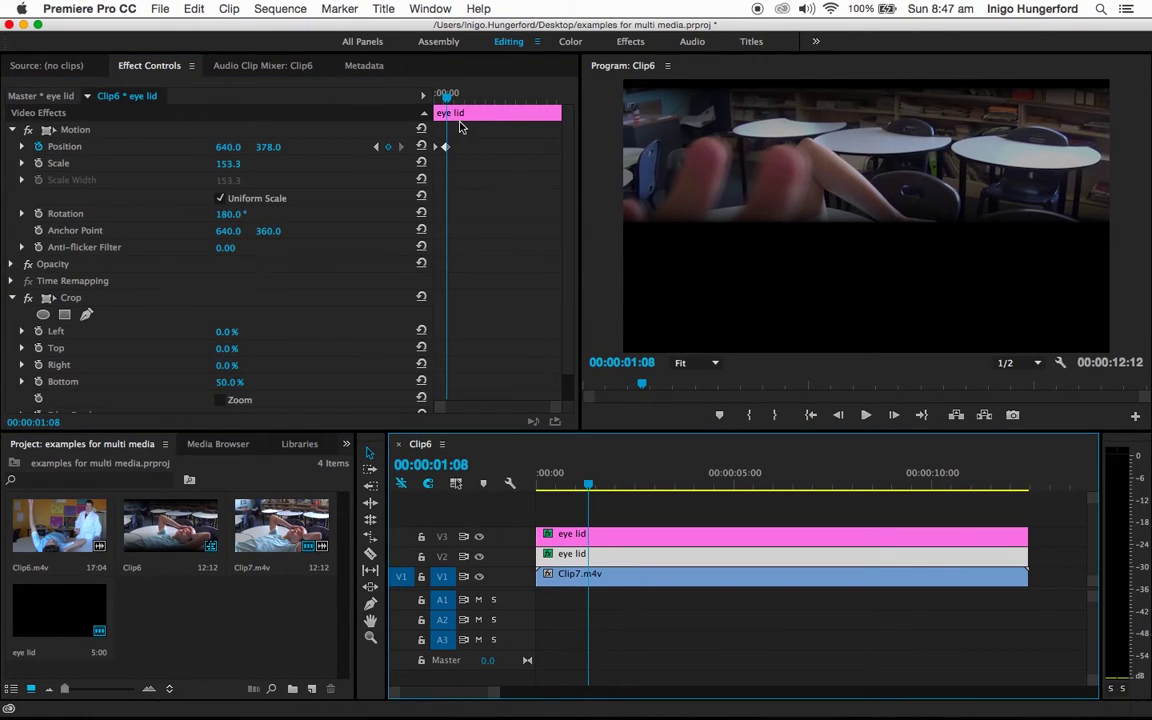
mouse_move(448, 100)
left_mouse_down()
mouse_move(378, 95)
mouse_move(448, 97)
mouse_move(433, 100)
left_mouse_up()
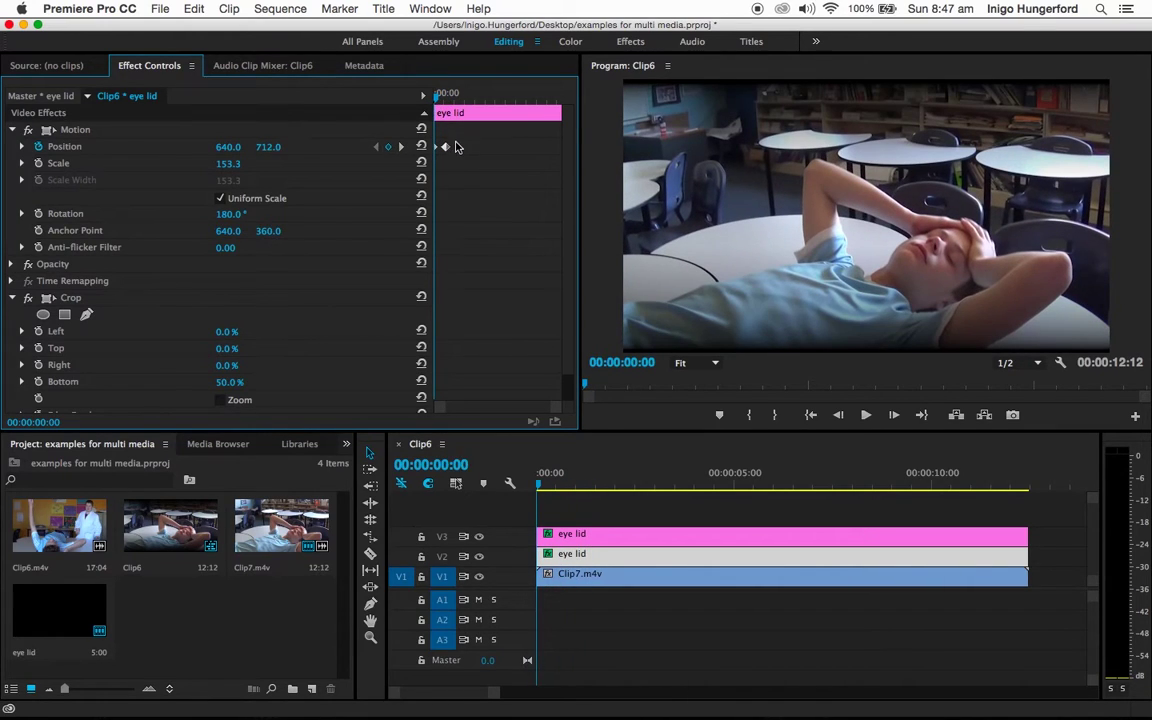
left_click_drag(451, 147, 455, 148)
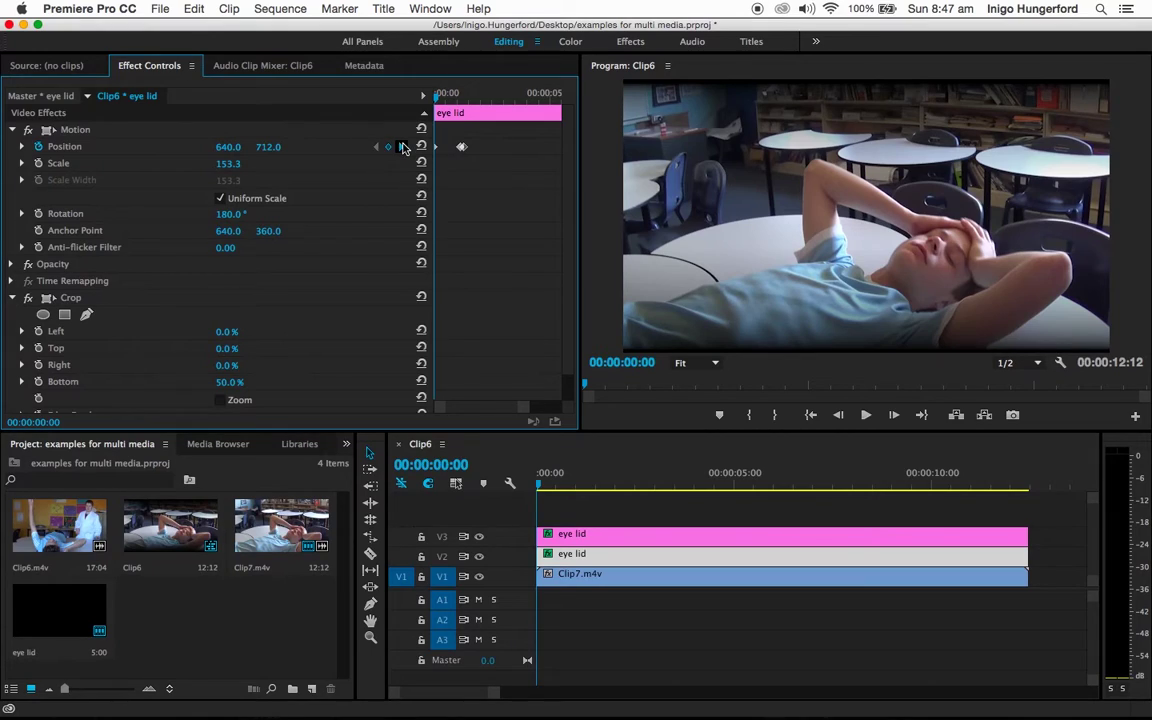
left_click(401, 146)
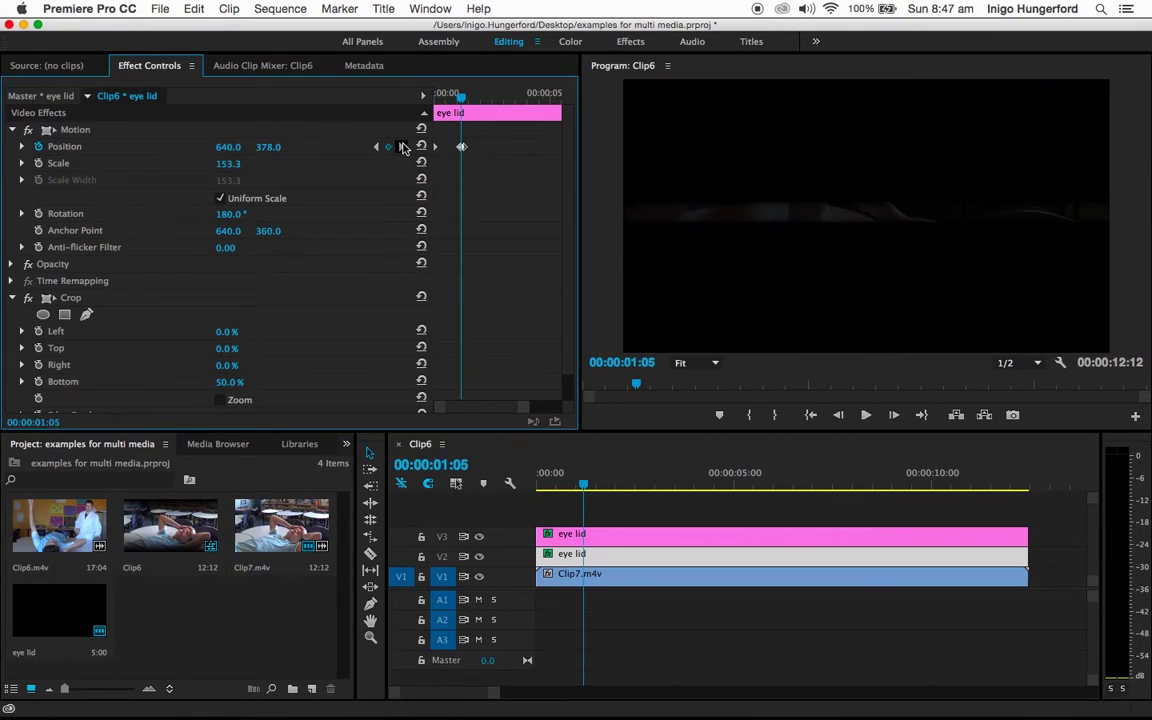
right_click(461, 148)
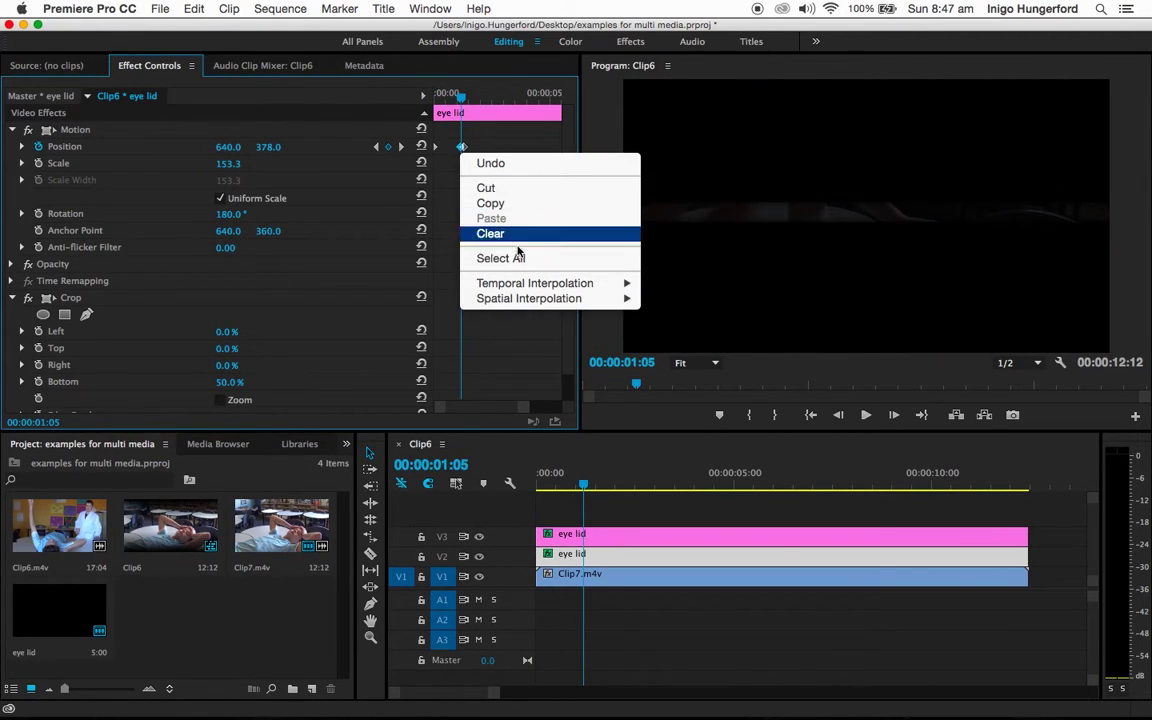
mouse_move(550, 287)
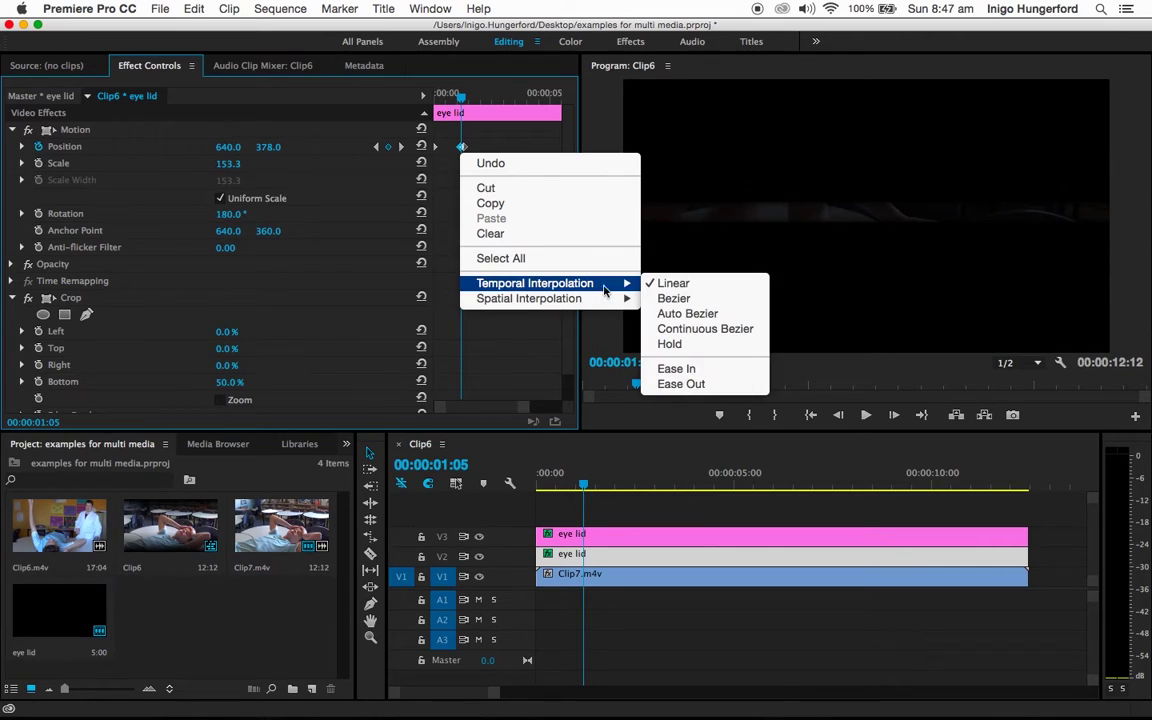
left_click(677, 369)
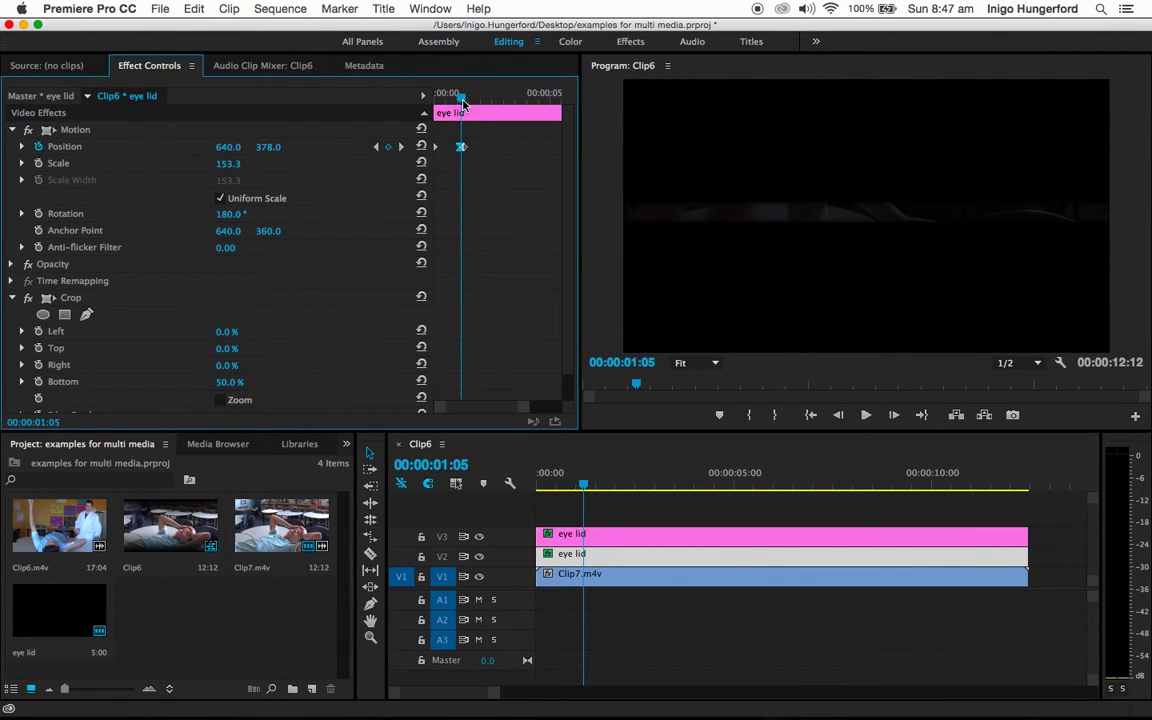
left_click_drag(461, 100, 436, 97)
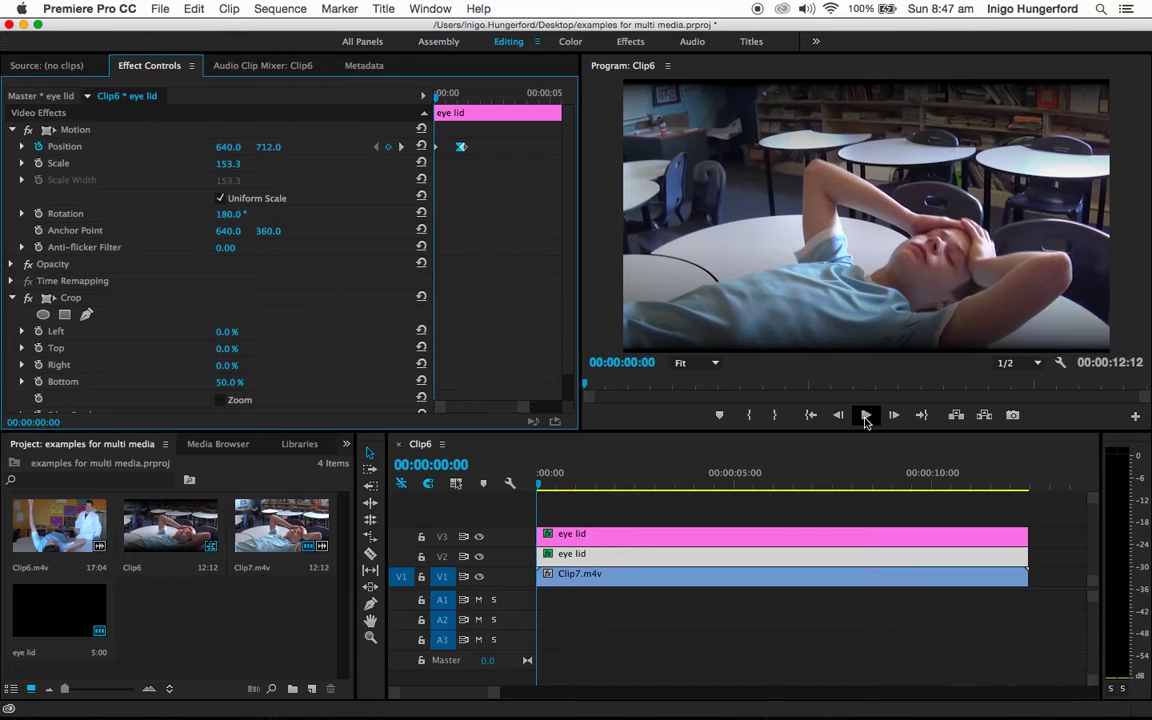
Replay the blink, then scrub back to about the one-second mark.
left_click(864, 415)
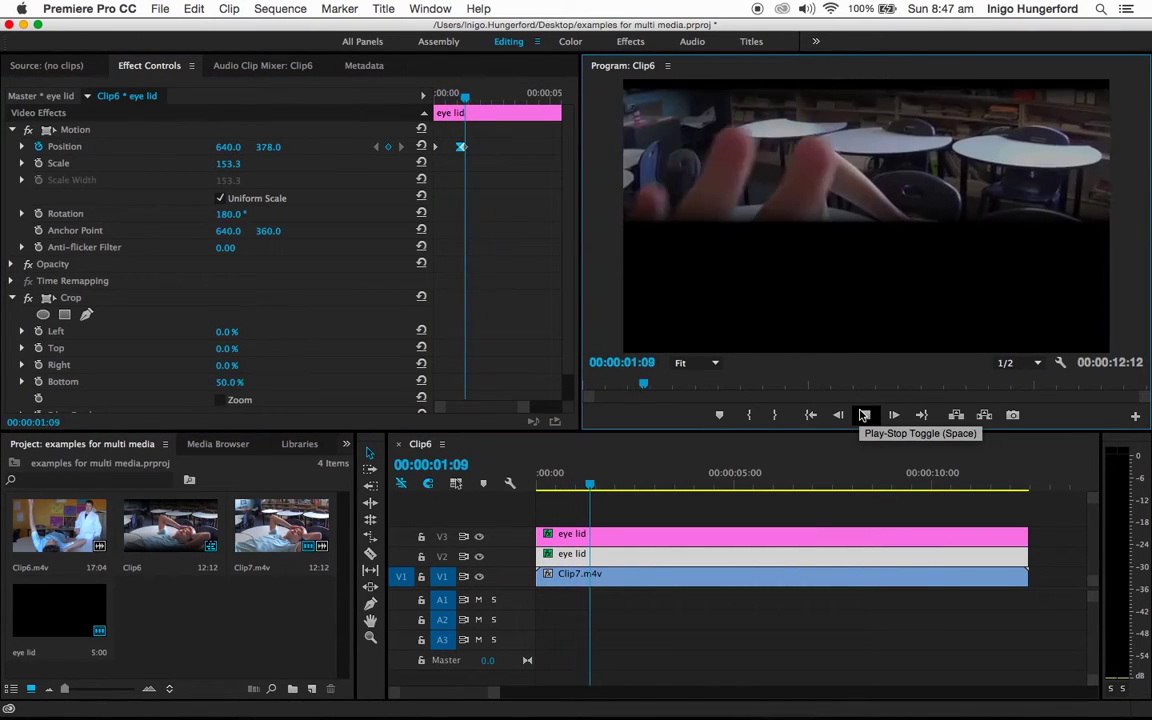
left_click(864, 415)
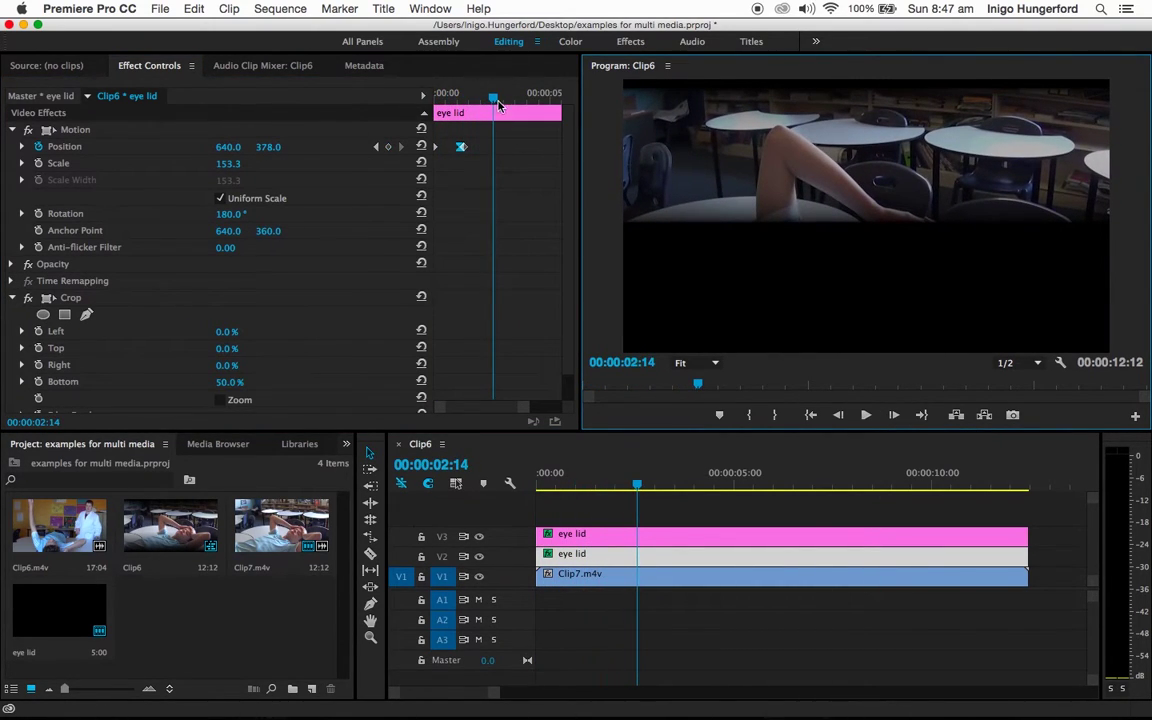
left_click_drag(498, 104, 458, 110)
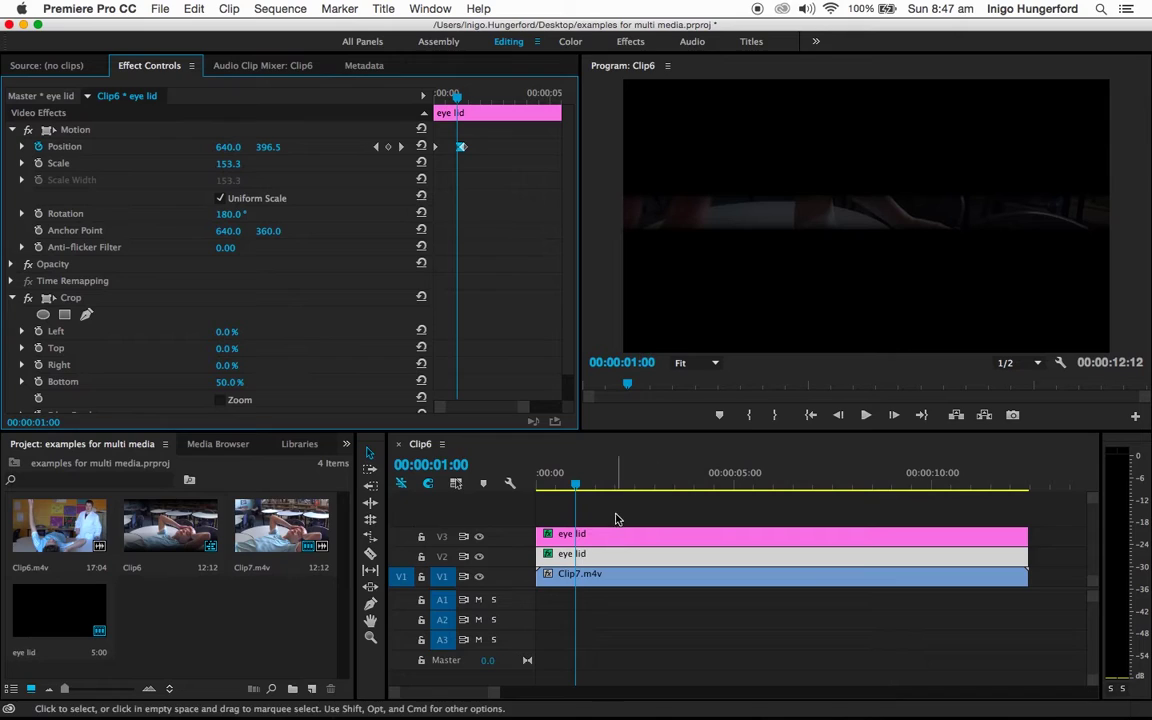
Select the V2 and V3 eyelid clips and zoom the Effect Controls timeline around 1:00.
left_click(597, 555)
left_click(598, 535)
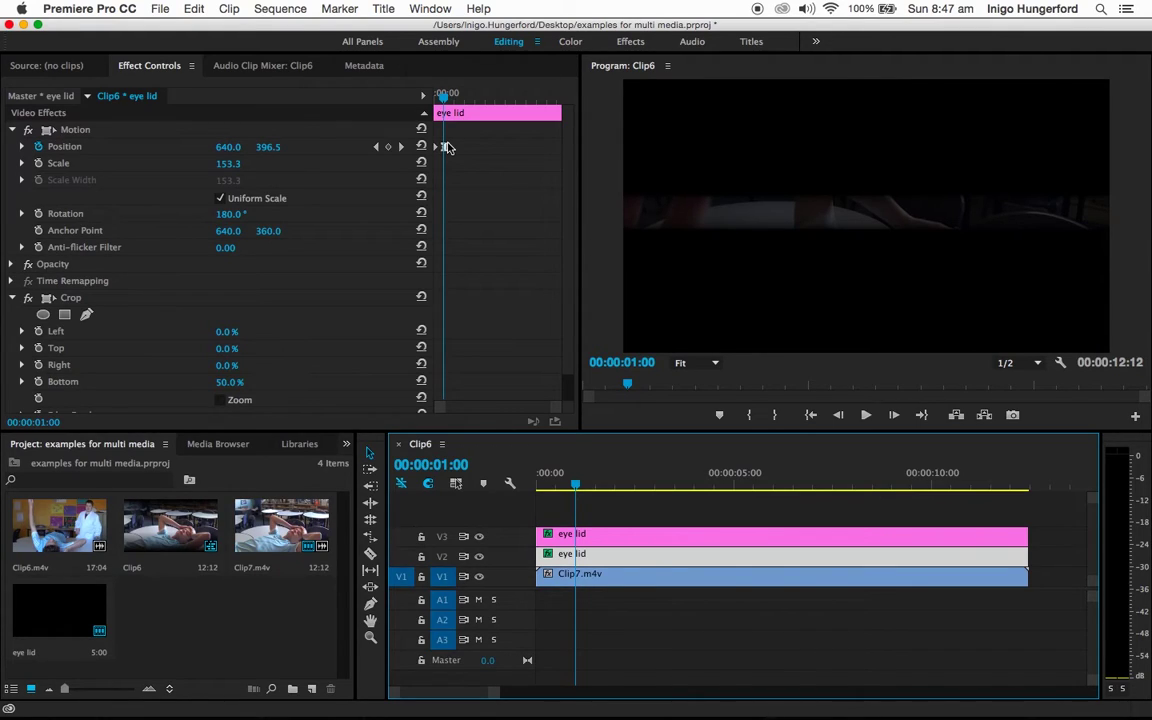
scroll(447, 147, "up", 2)
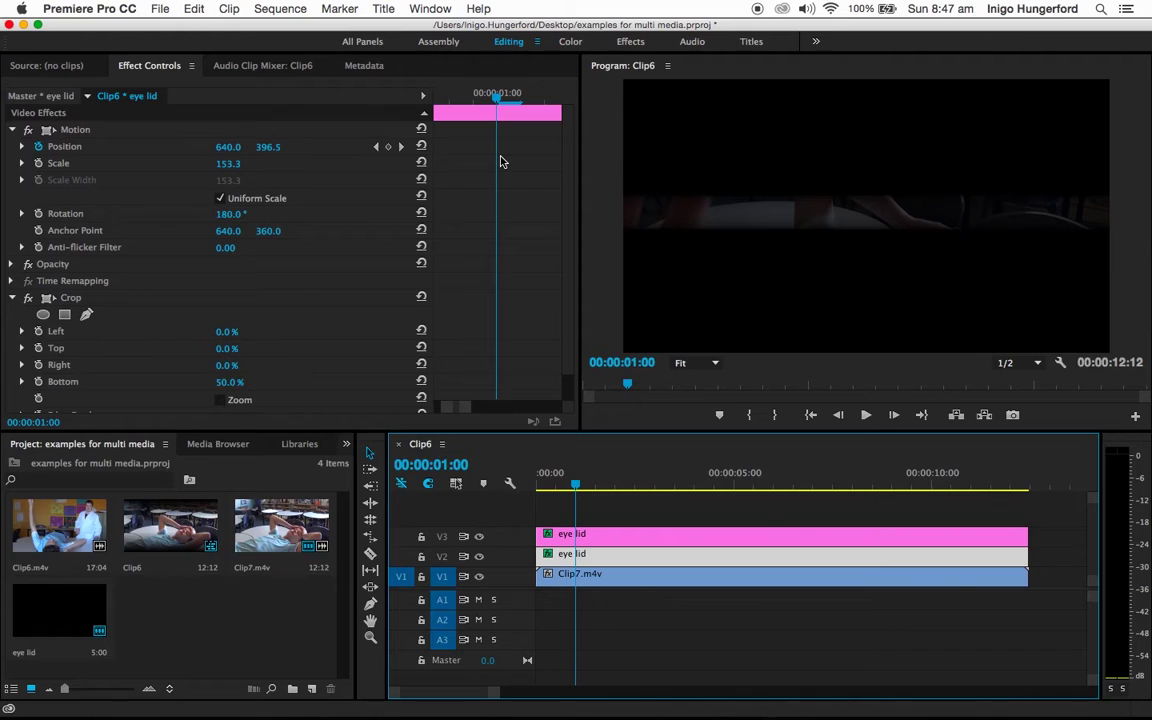
left_click_drag(457, 415, 461, 412)
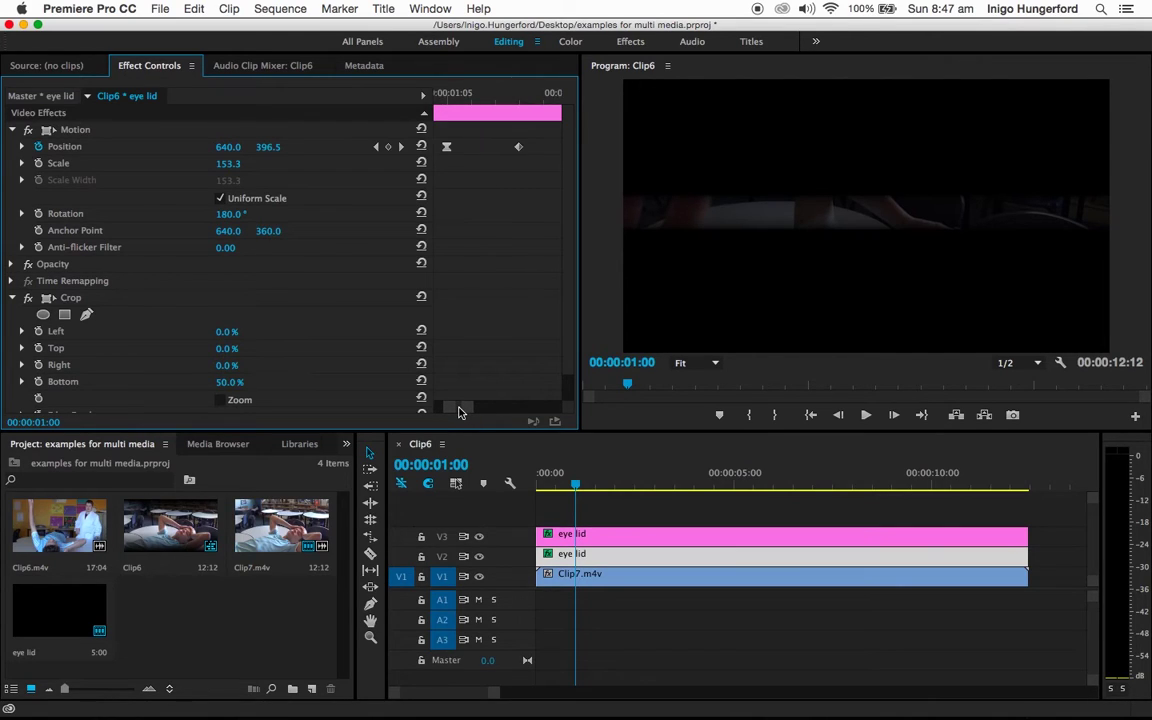
right_click(520, 152)
Ease In the V3 lid's 1:00 Position keyframe and set Position Y to 700 at 1:08.
mouse_move(670, 286)
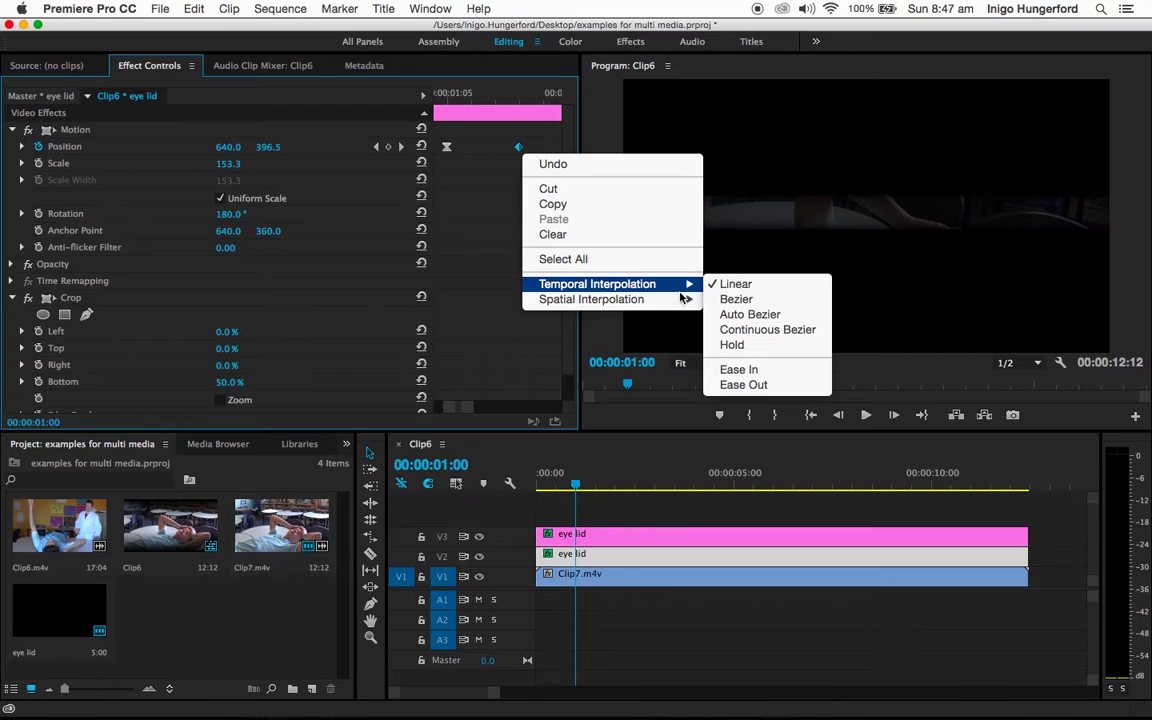
left_click(740, 370)
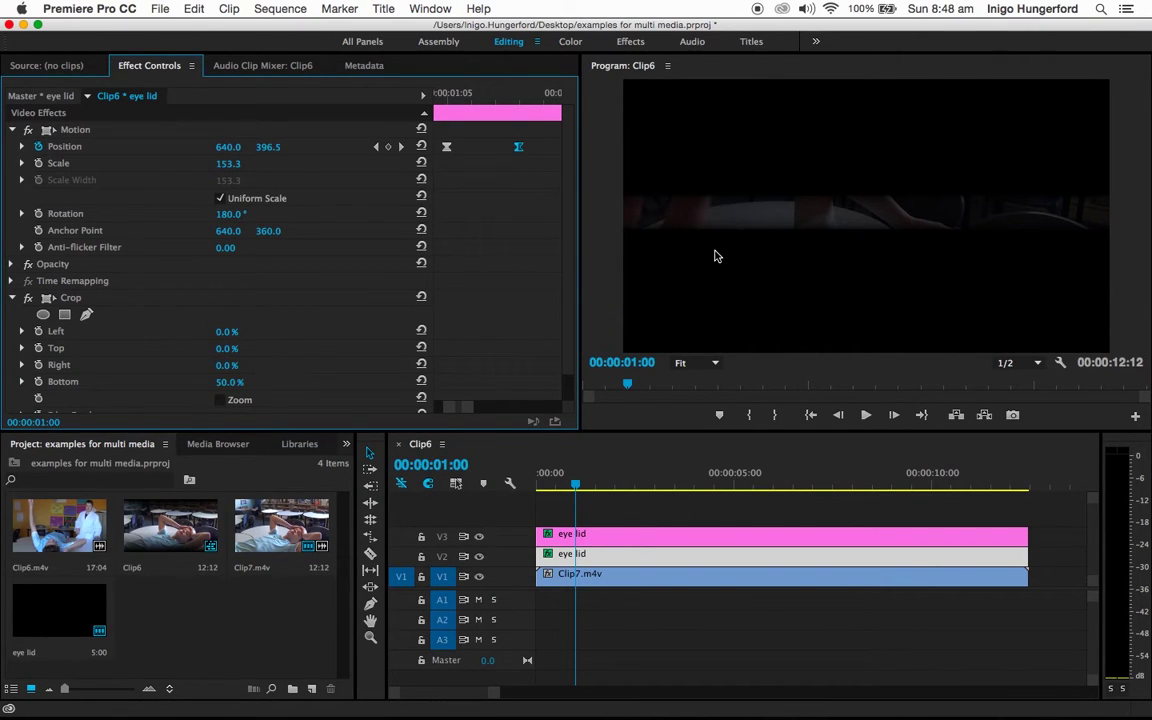
left_click(520, 101)
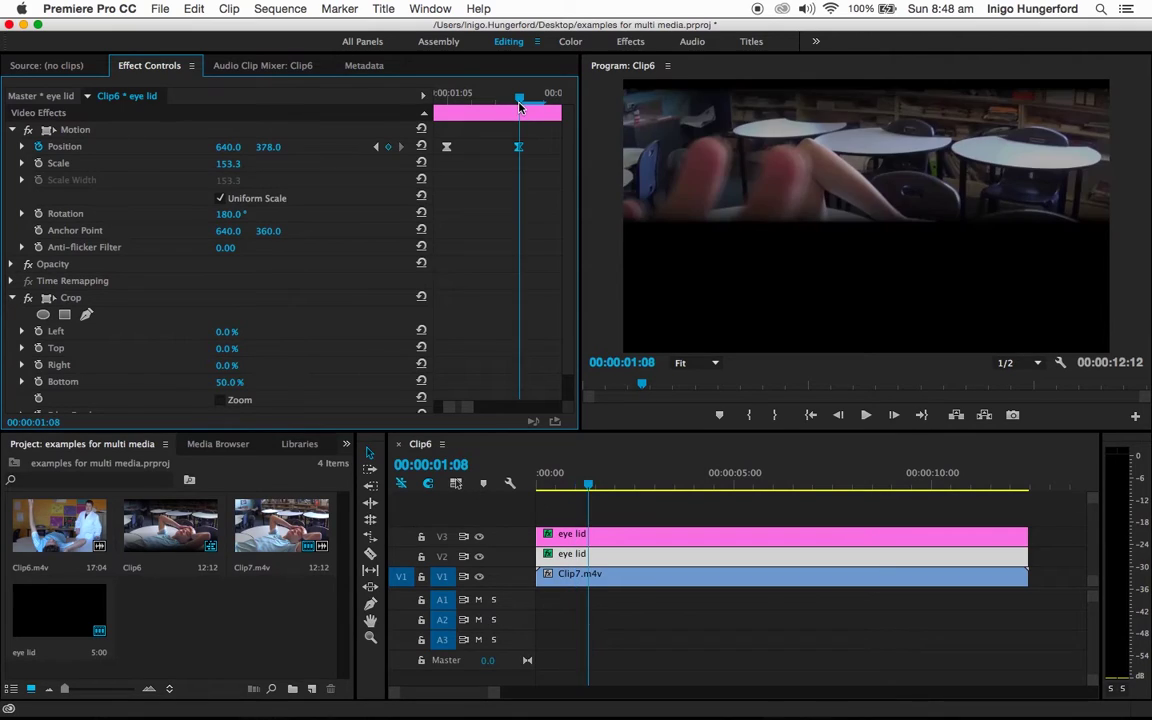
left_click(377, 148)
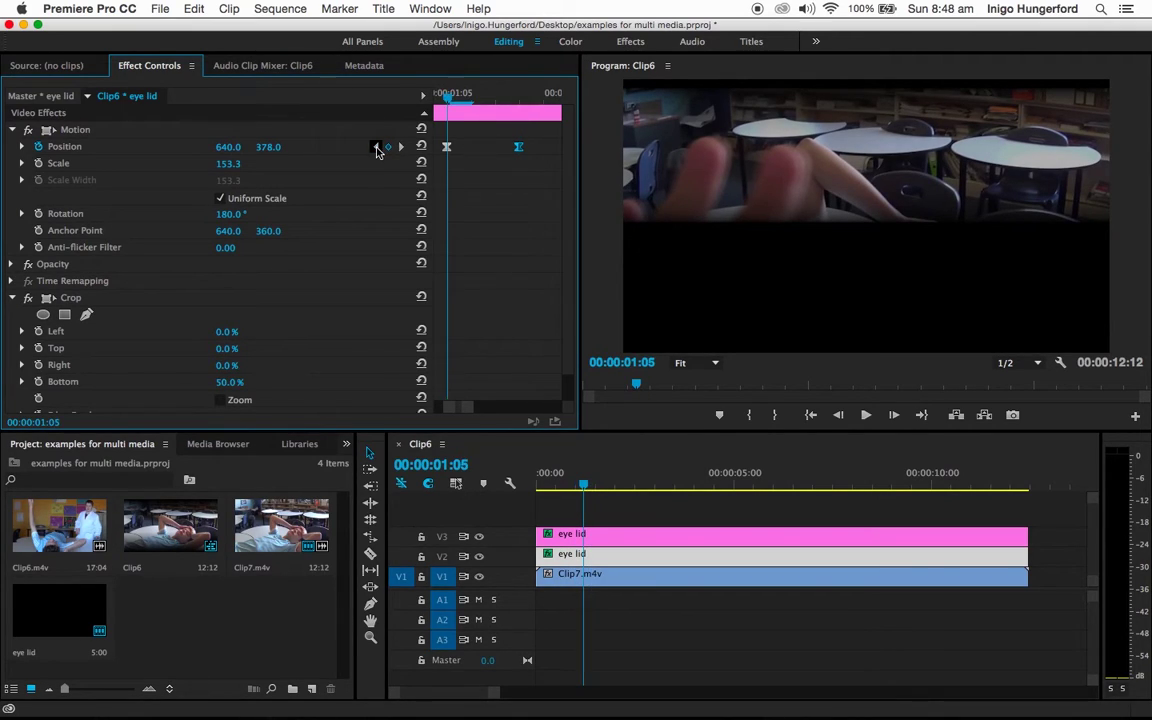
left_click(401, 148)
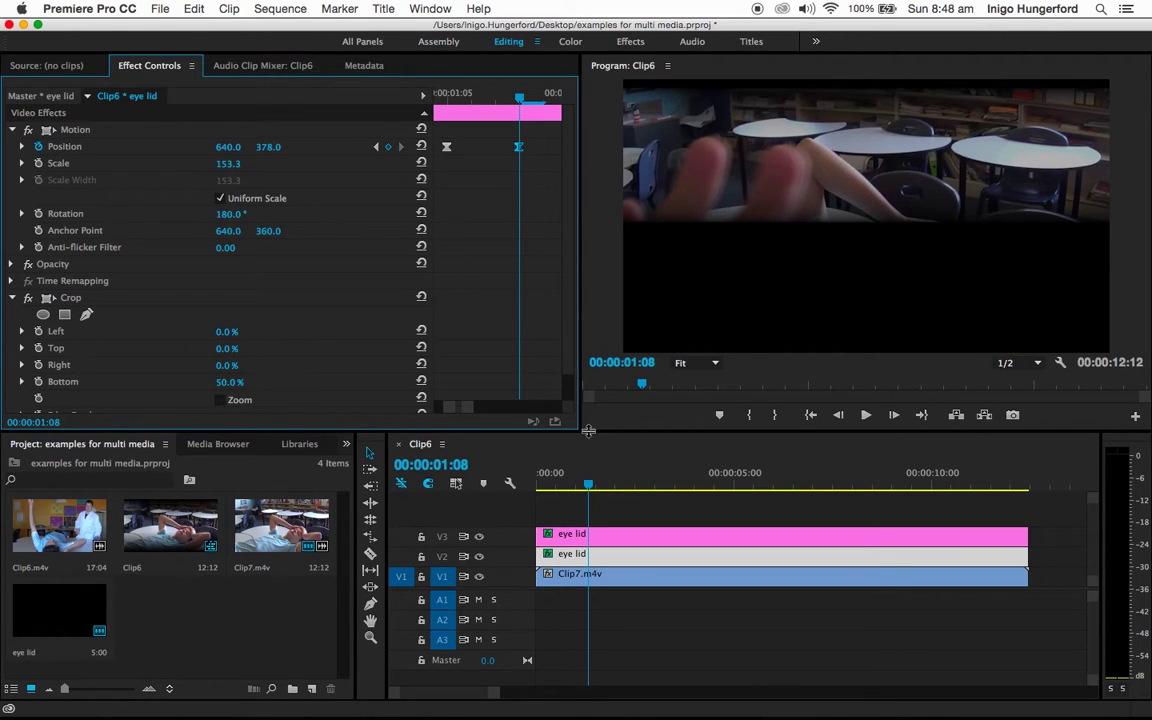
left_click_drag(265, 157, 697, 137)
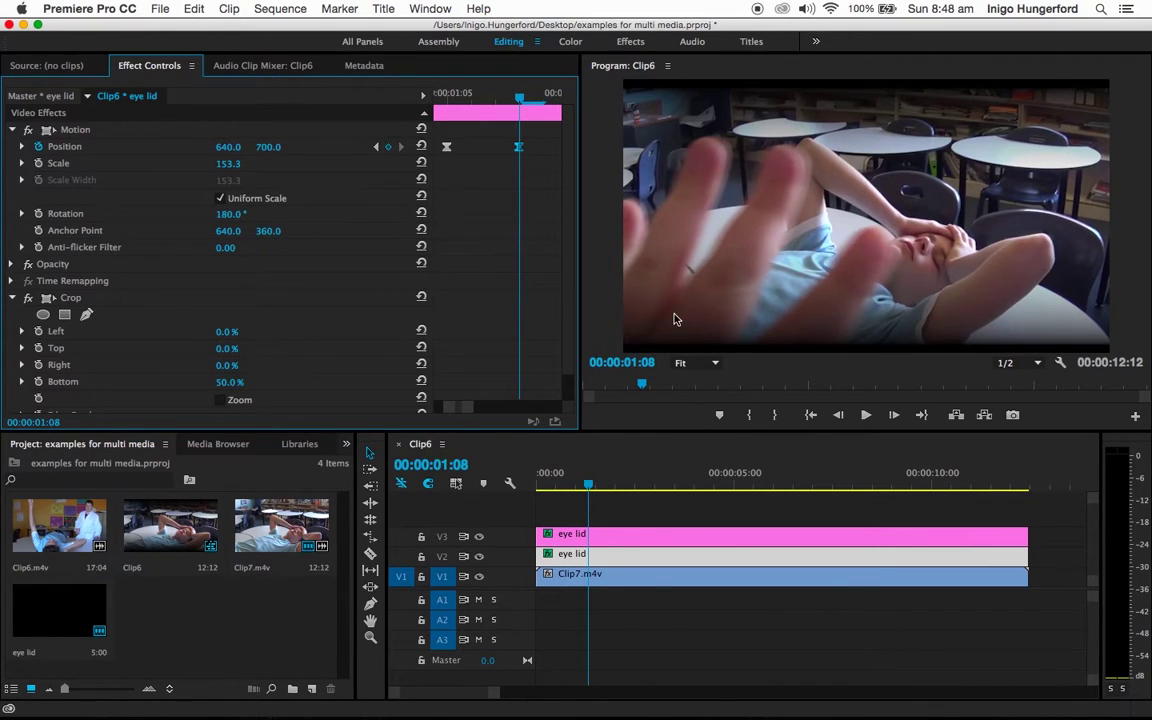
Apply Ease In temporal interpolation to the V2 eye lid's 1:08 Position keyframe.
left_click(646, 549)
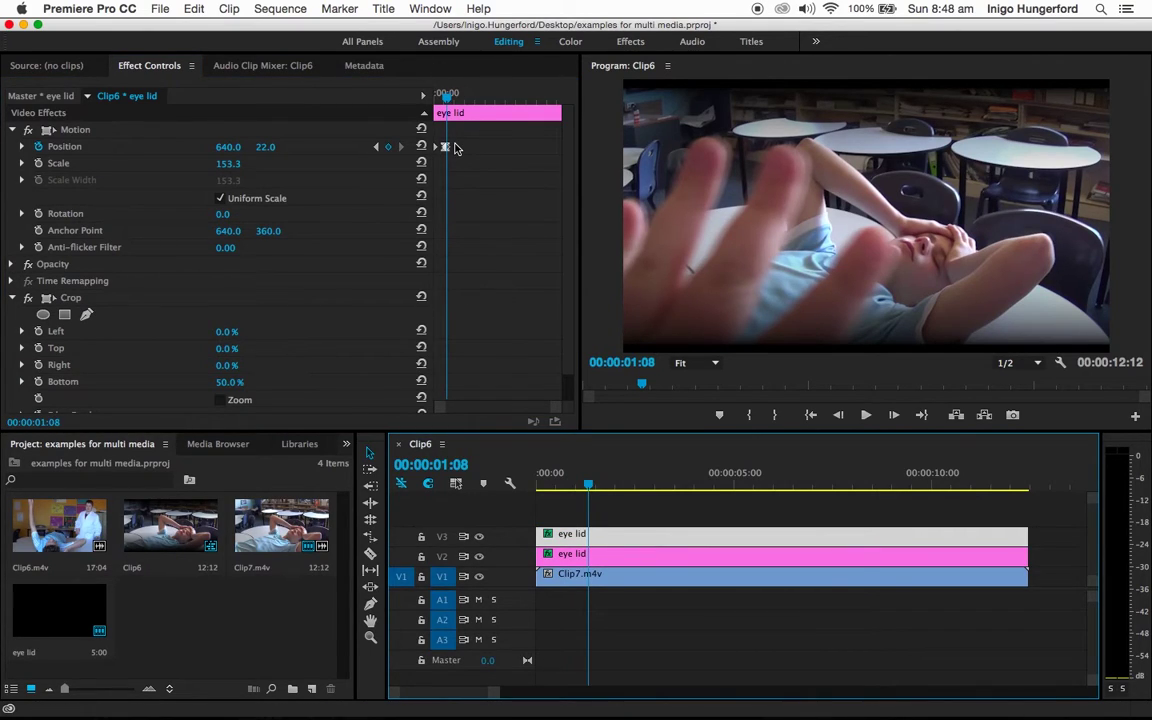
scroll(455, 148, "up", 3)
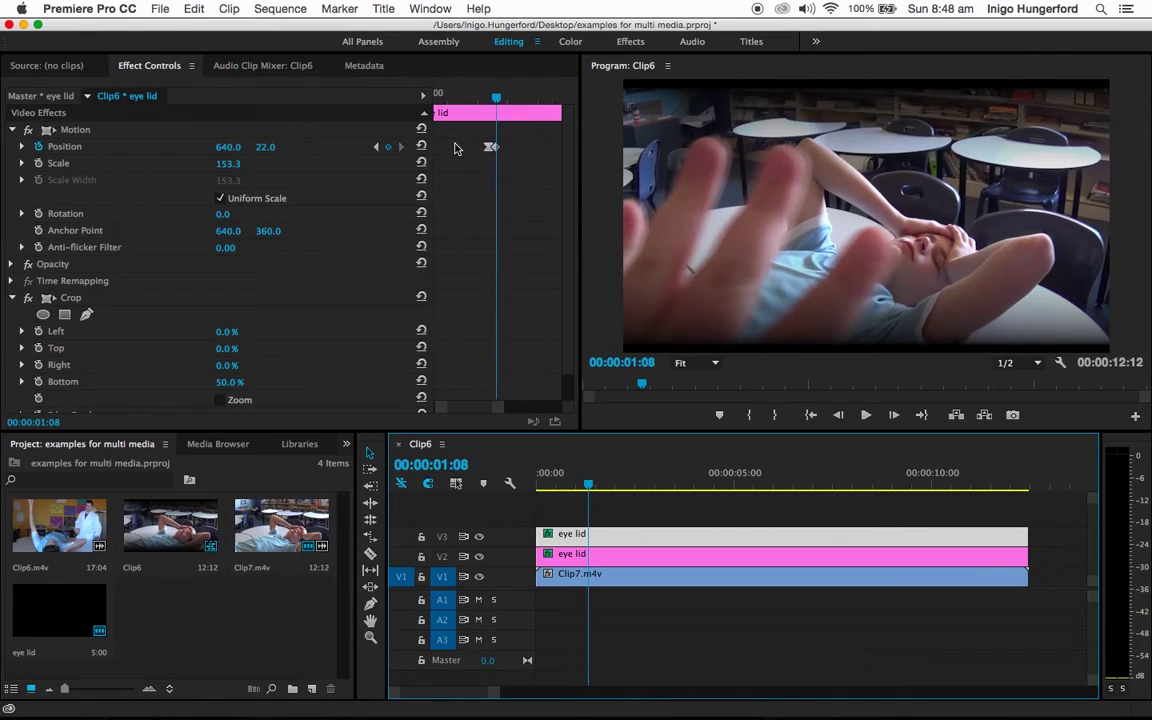
scroll(455, 148, "up", 3)
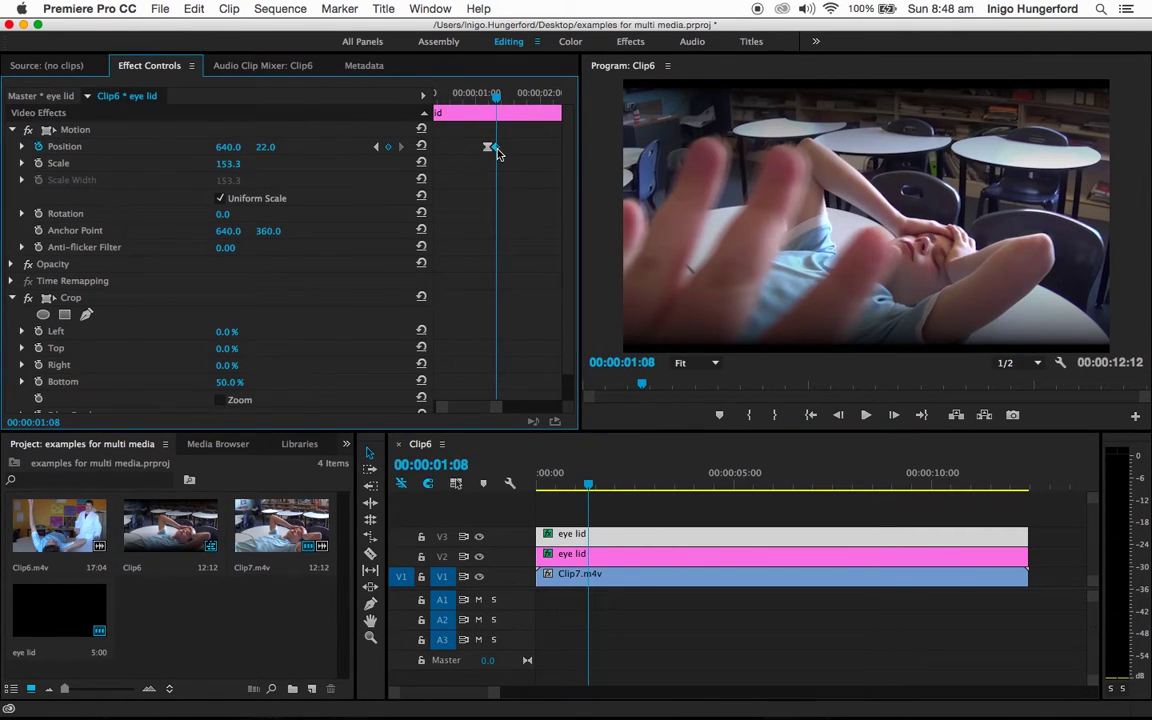
right_click(498, 152)
mouse_move(578, 303)
mouse_move(660, 287)
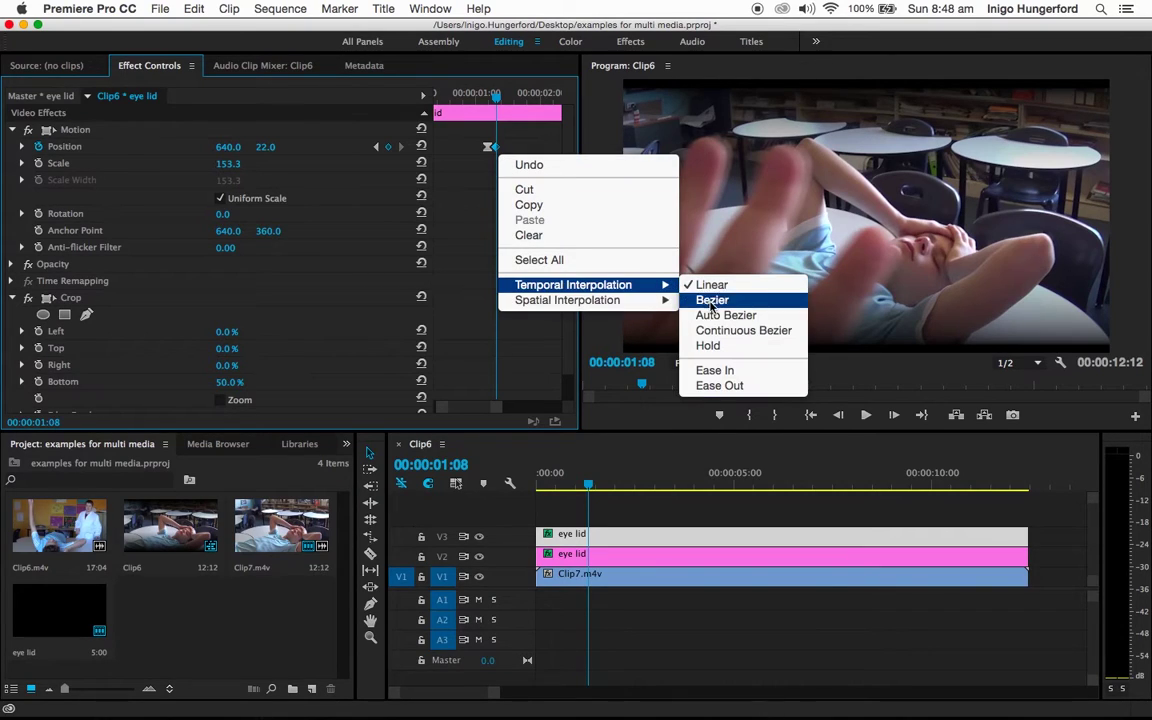
left_click(714, 373)
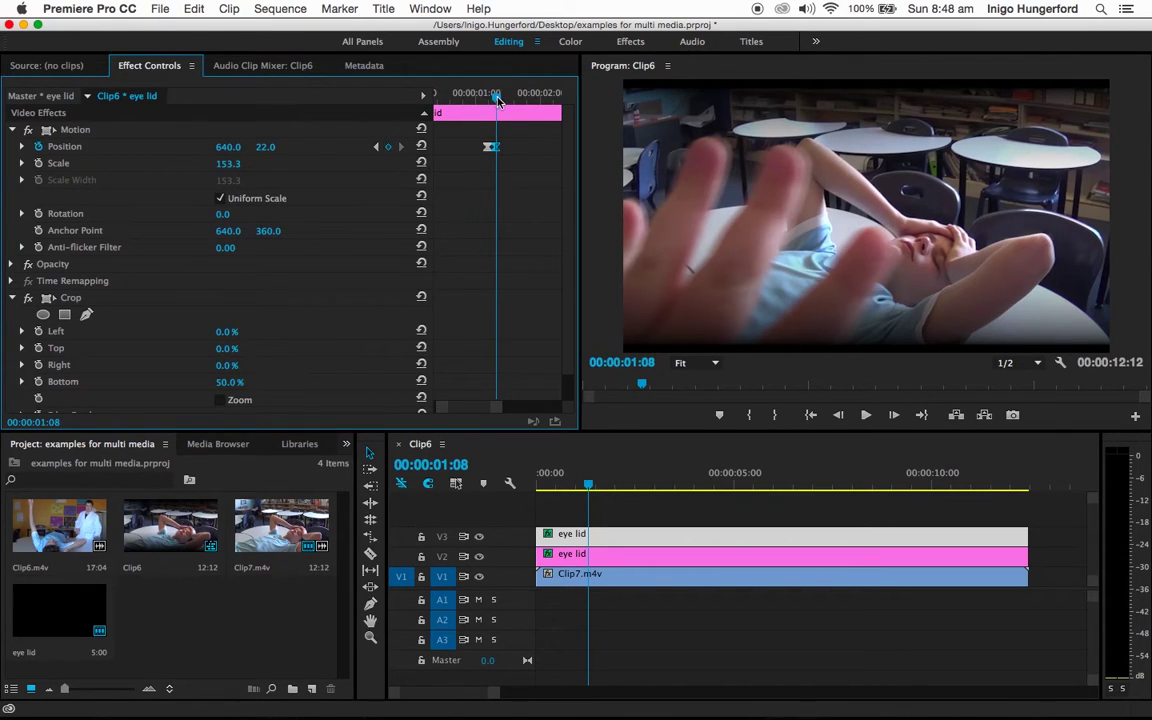
left_click_drag(498, 101, 503, 101)
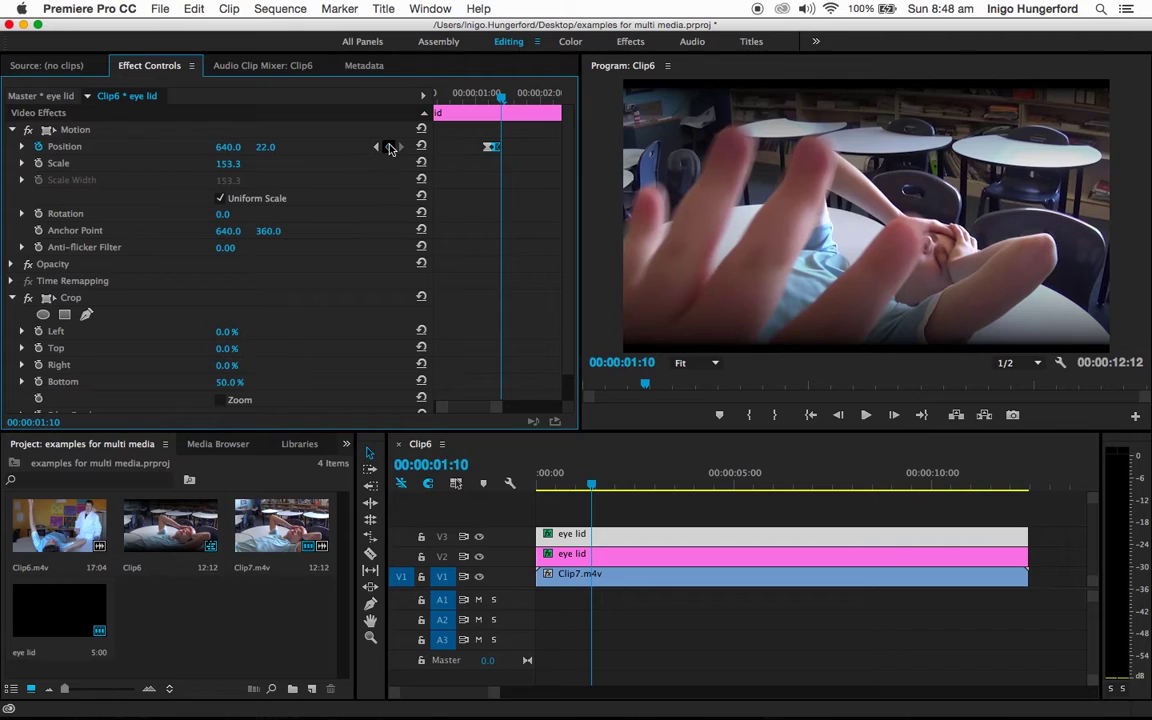
At 1:10, keyframe the lids closed: V2 Position Y about 365, V3 about 374.
left_click(388, 146)
left_click(600, 534)
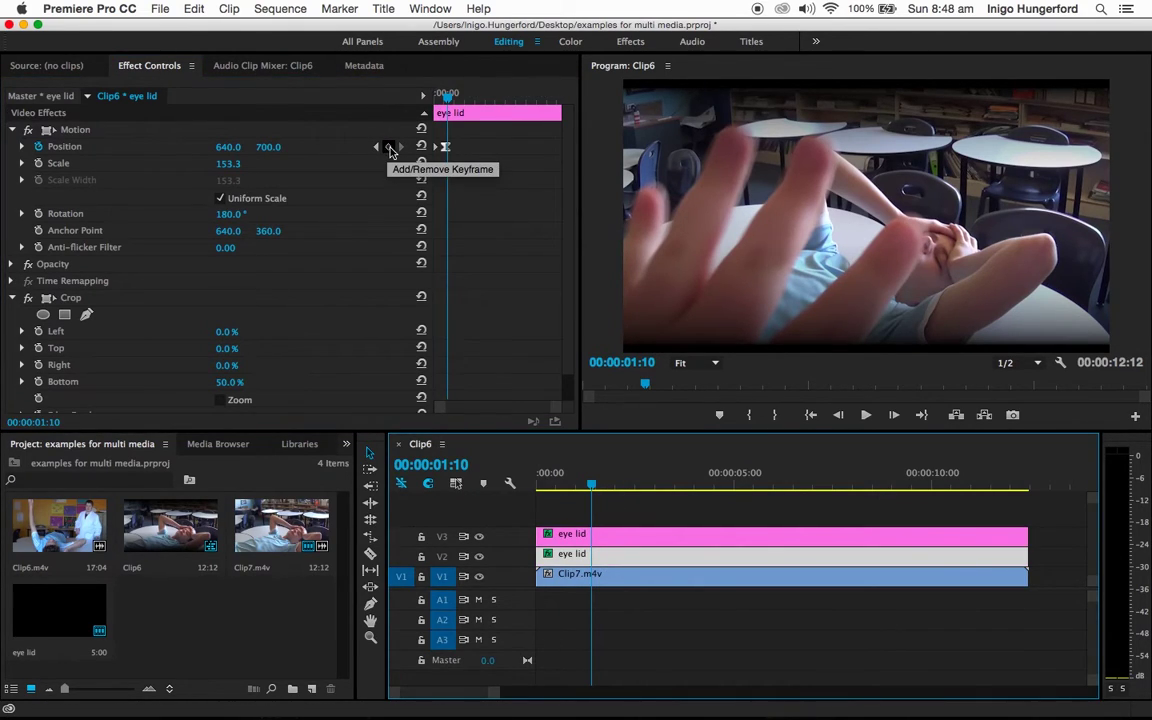
left_click(389, 148)
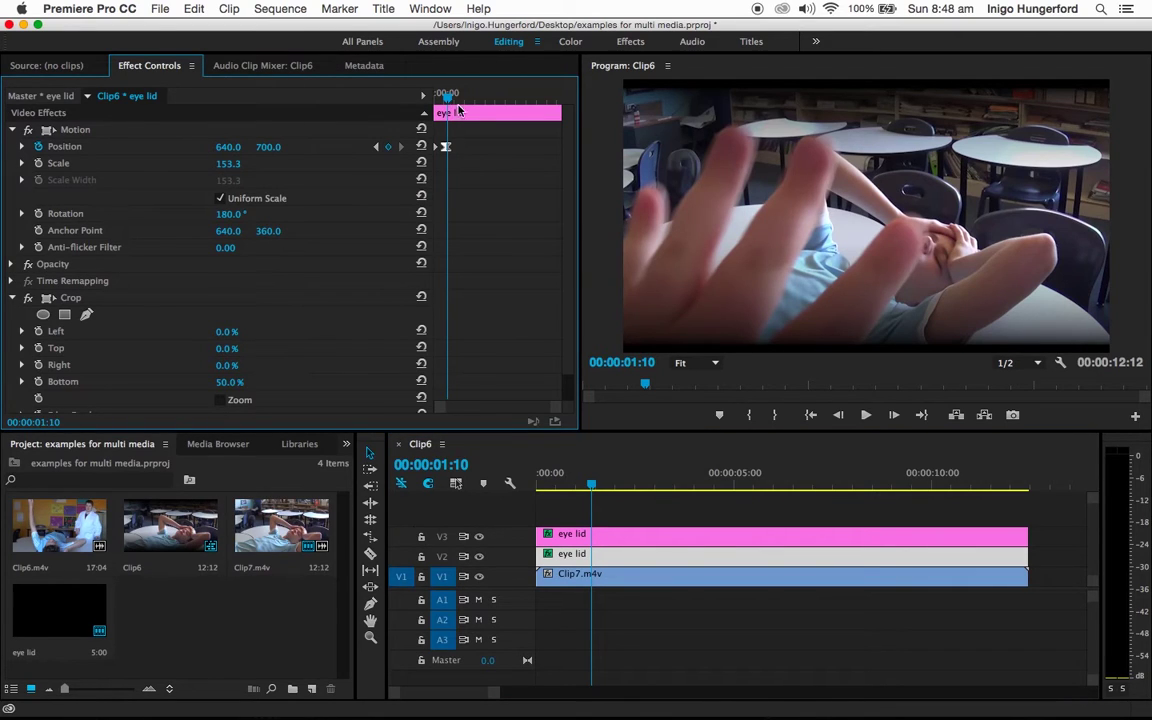
mouse_move(452, 100)
left_mouse_down()
mouse_move(436, 100)
mouse_move(461, 103)
mouse_move(441, 102)
left_mouse_up()
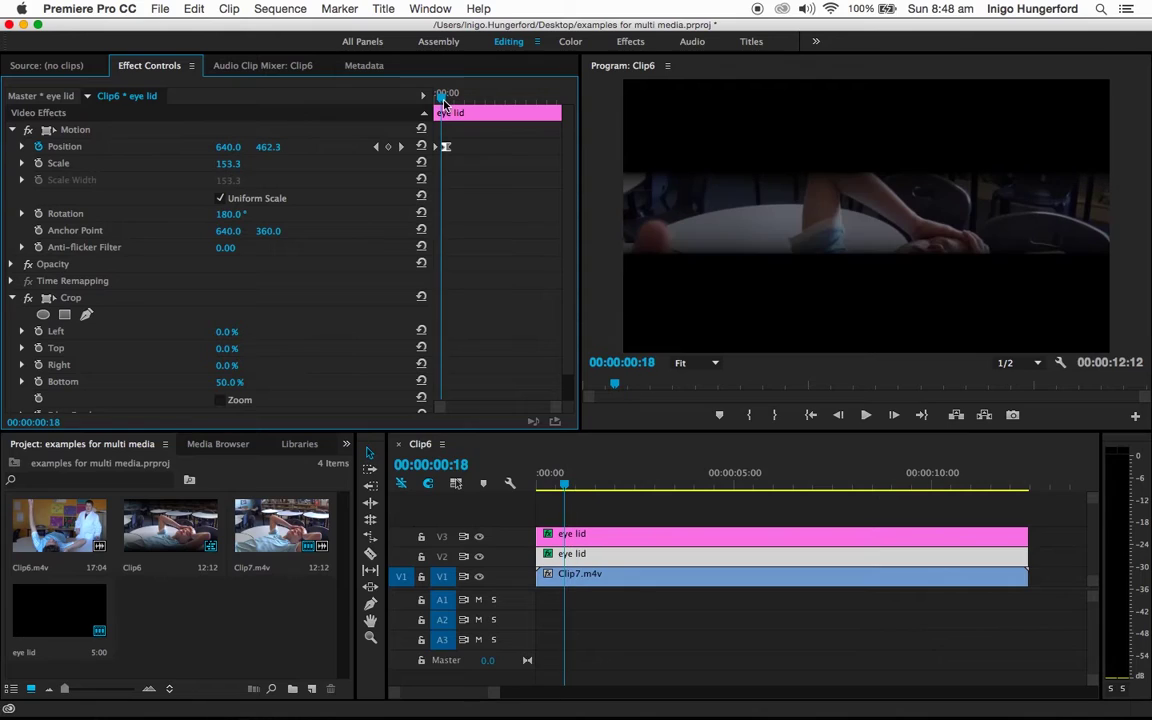
left_click(404, 147)
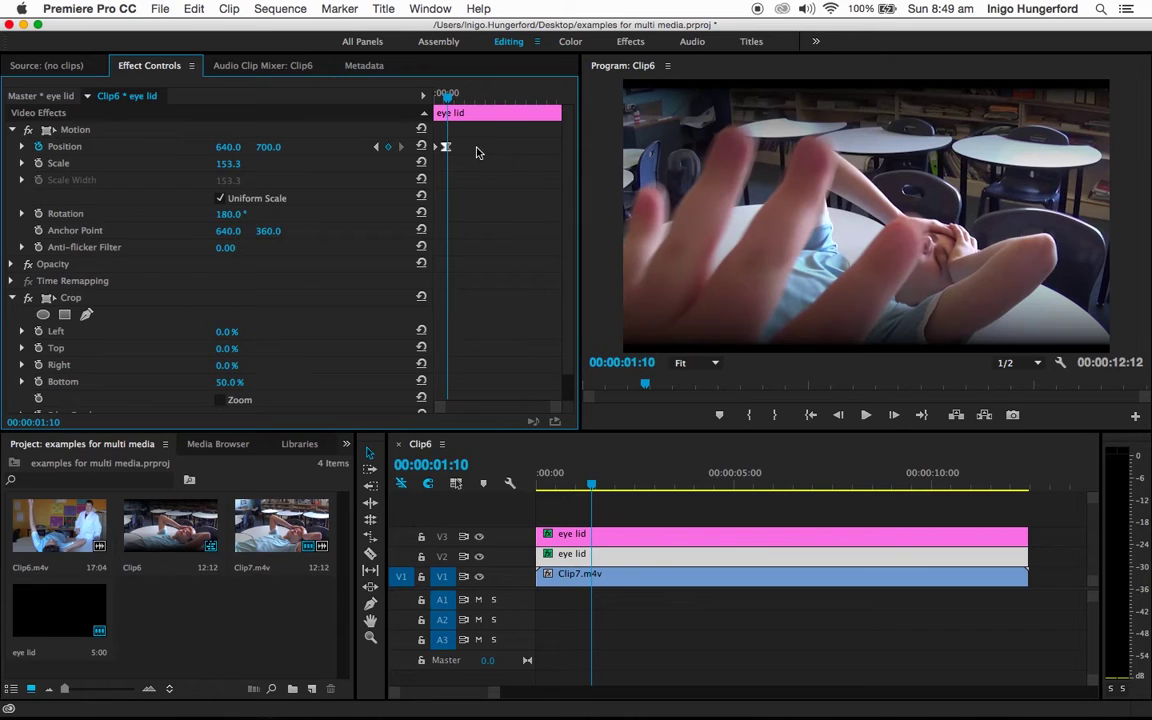
key("=")
key("=")
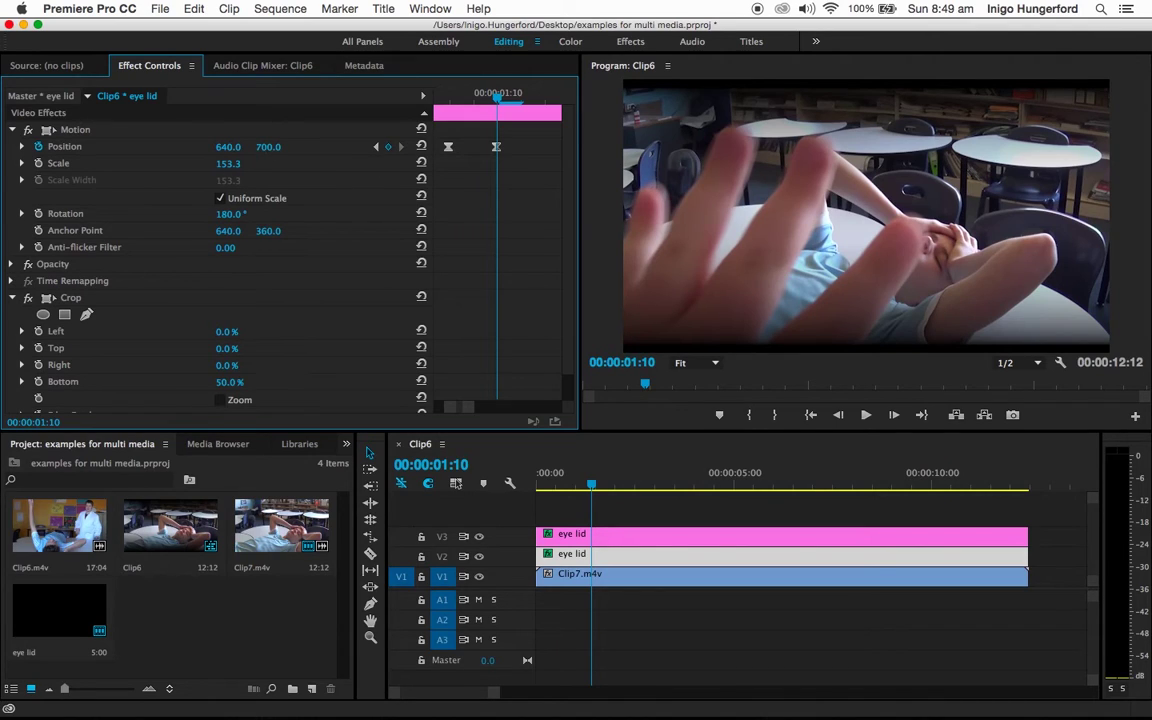
left_click_drag(268, 146, 185, 146)
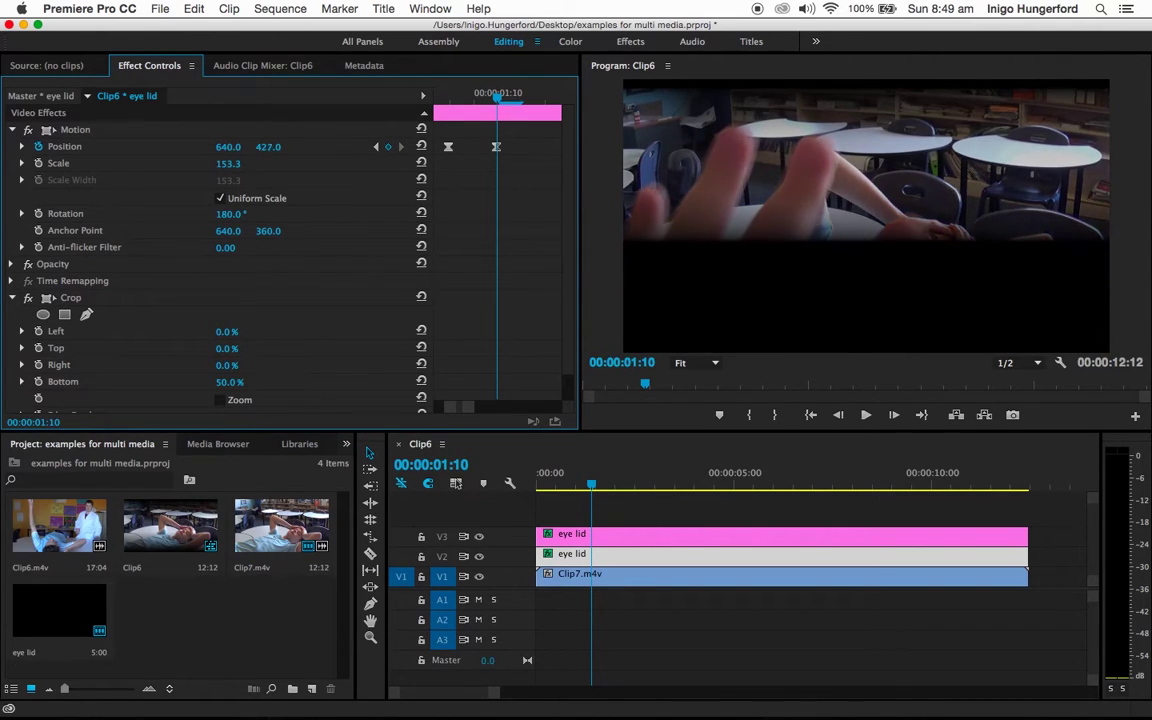
left_click(575, 554)
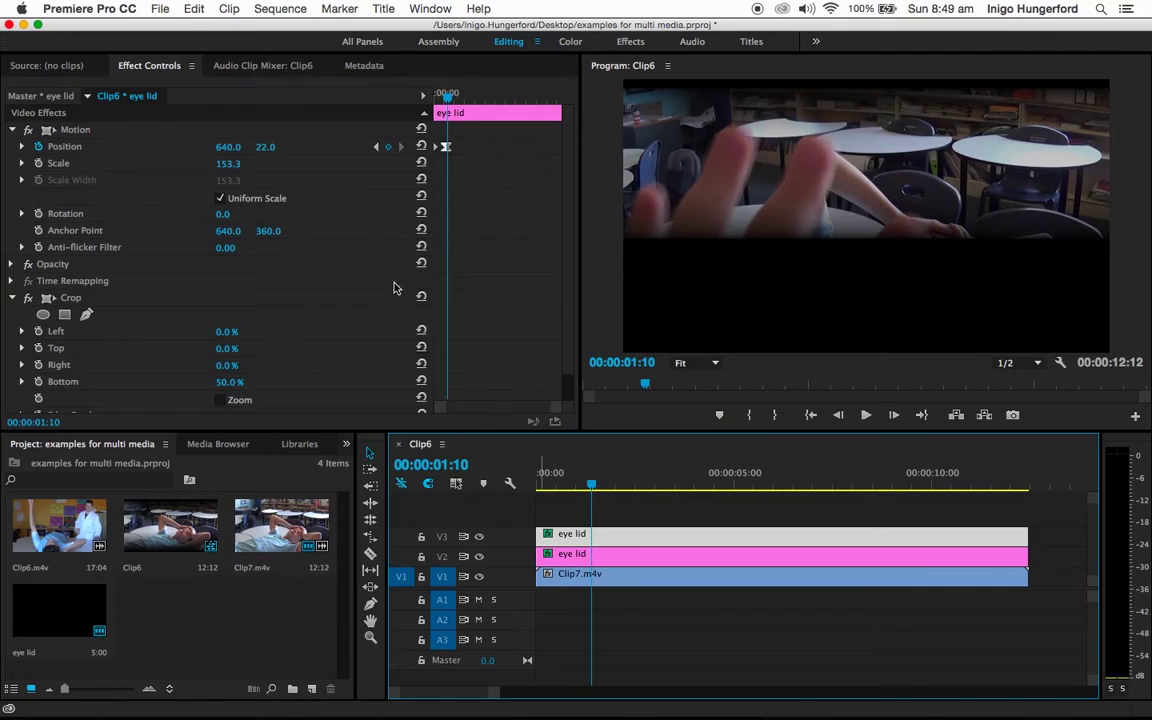
left_click_drag(264, 146, 407, 146)
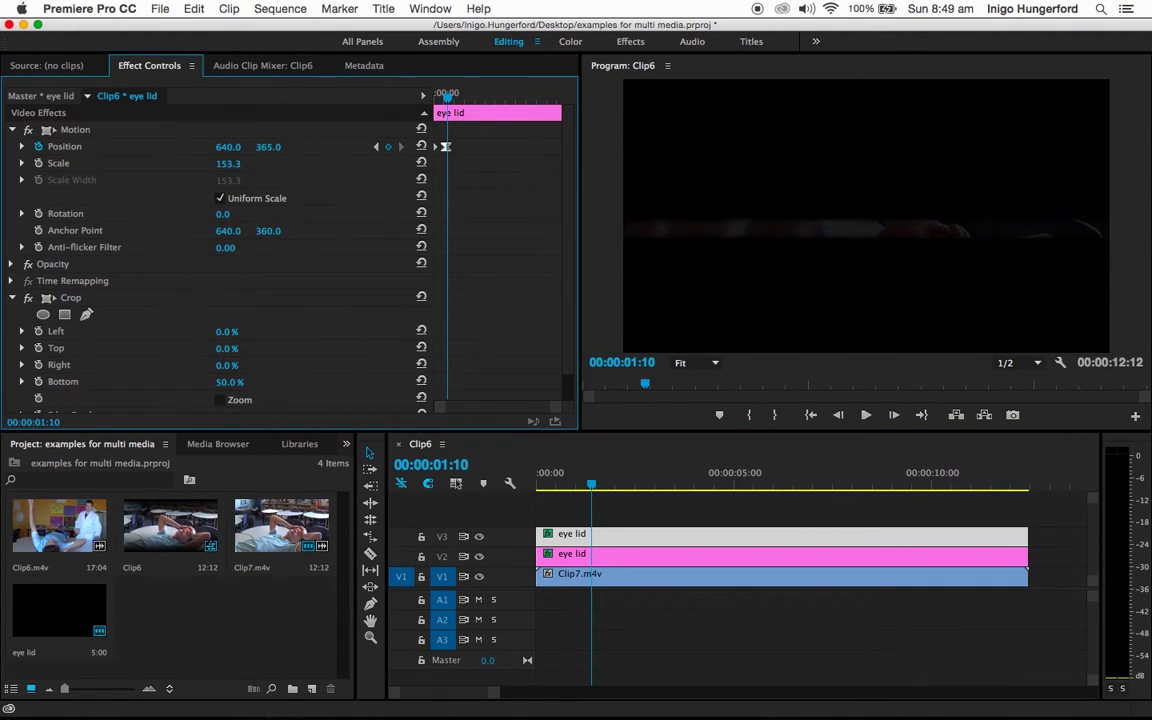
left_click(608, 535)
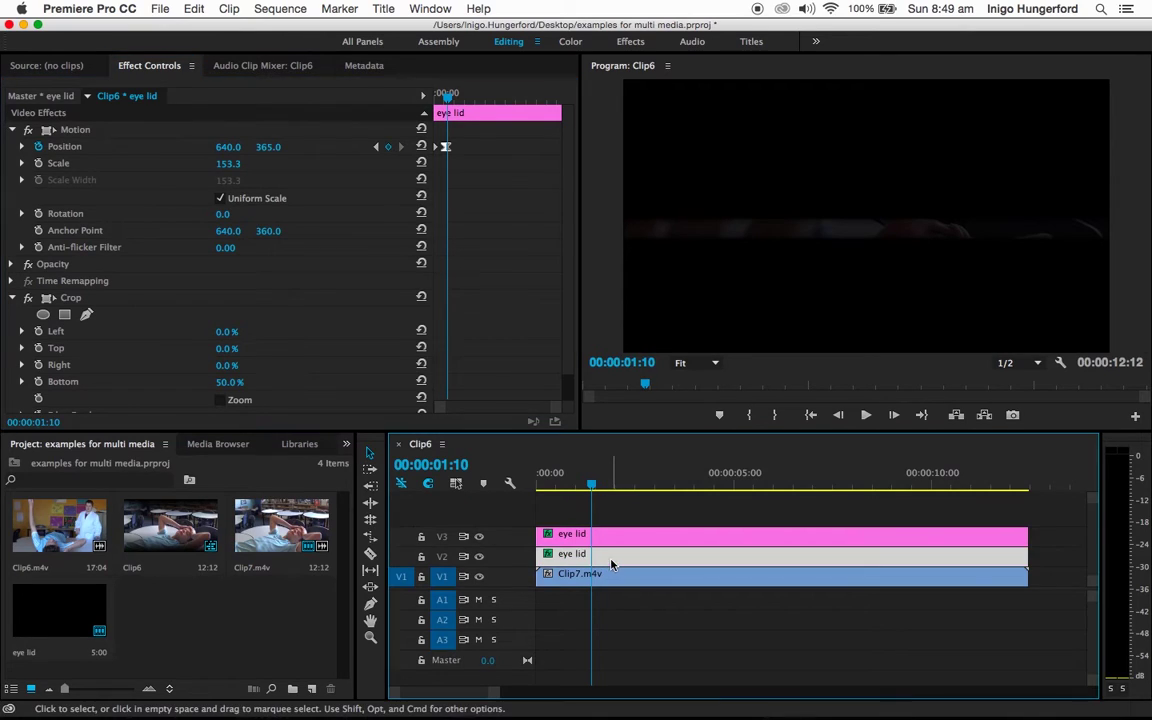
left_click_drag(266, 150, 234, 150)
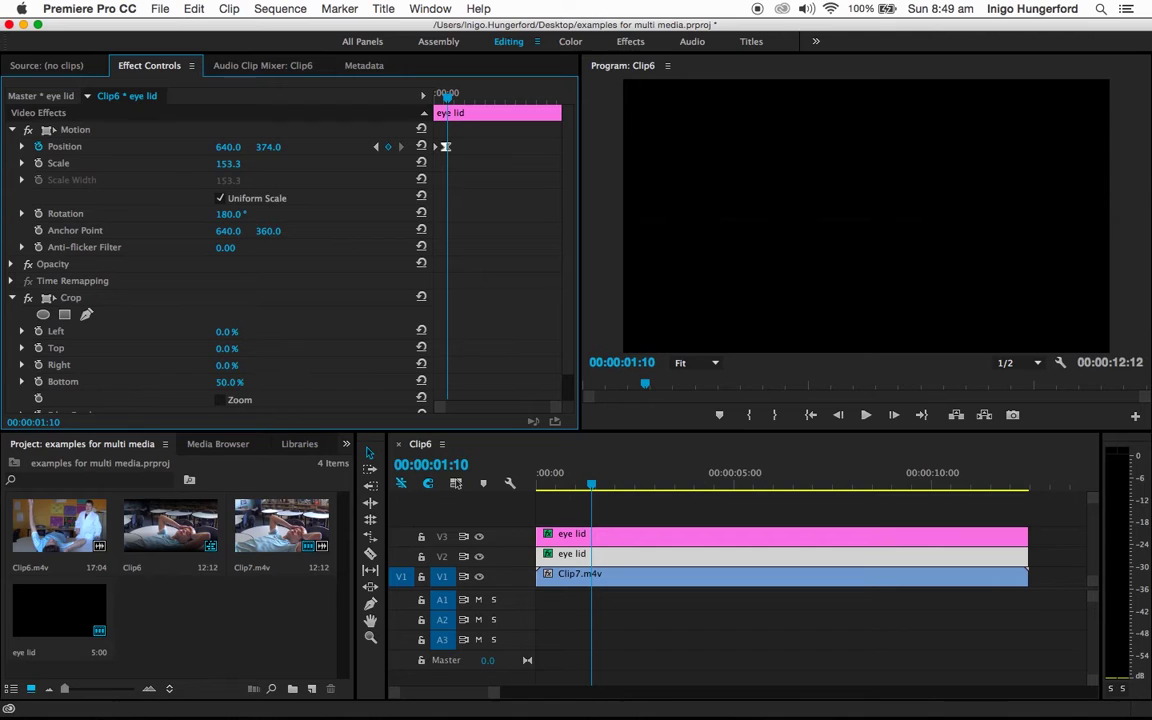
left_click_drag(447, 96, 327, 110)
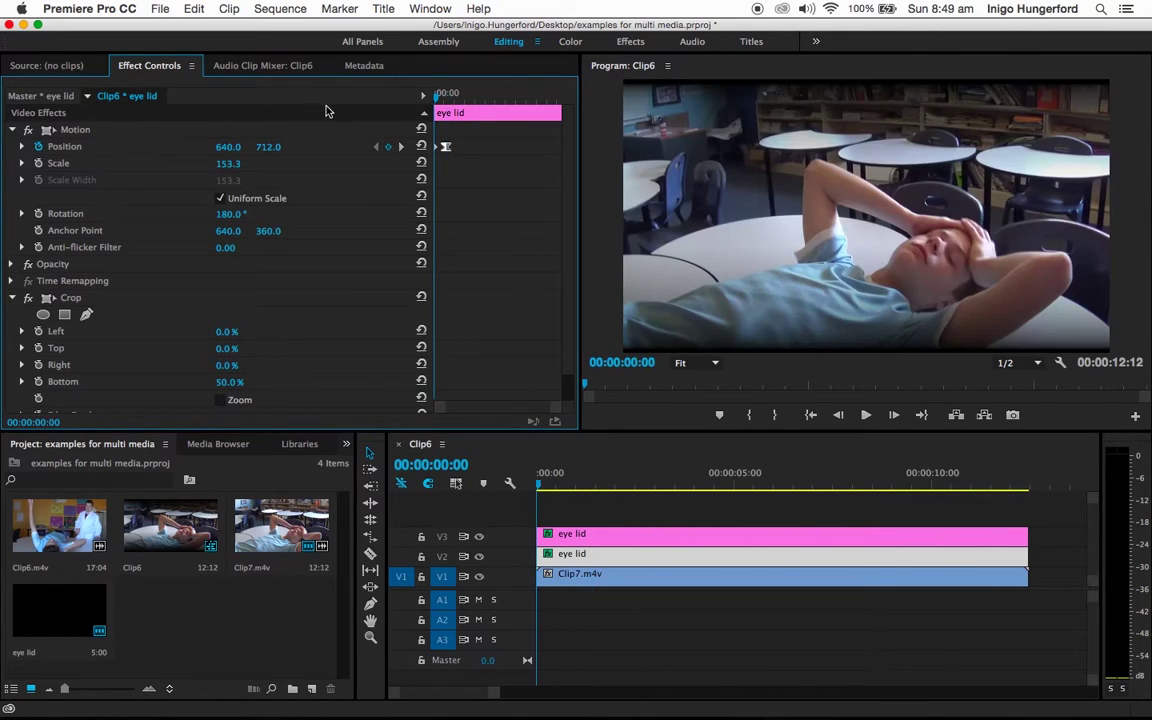
left_click(866, 415)
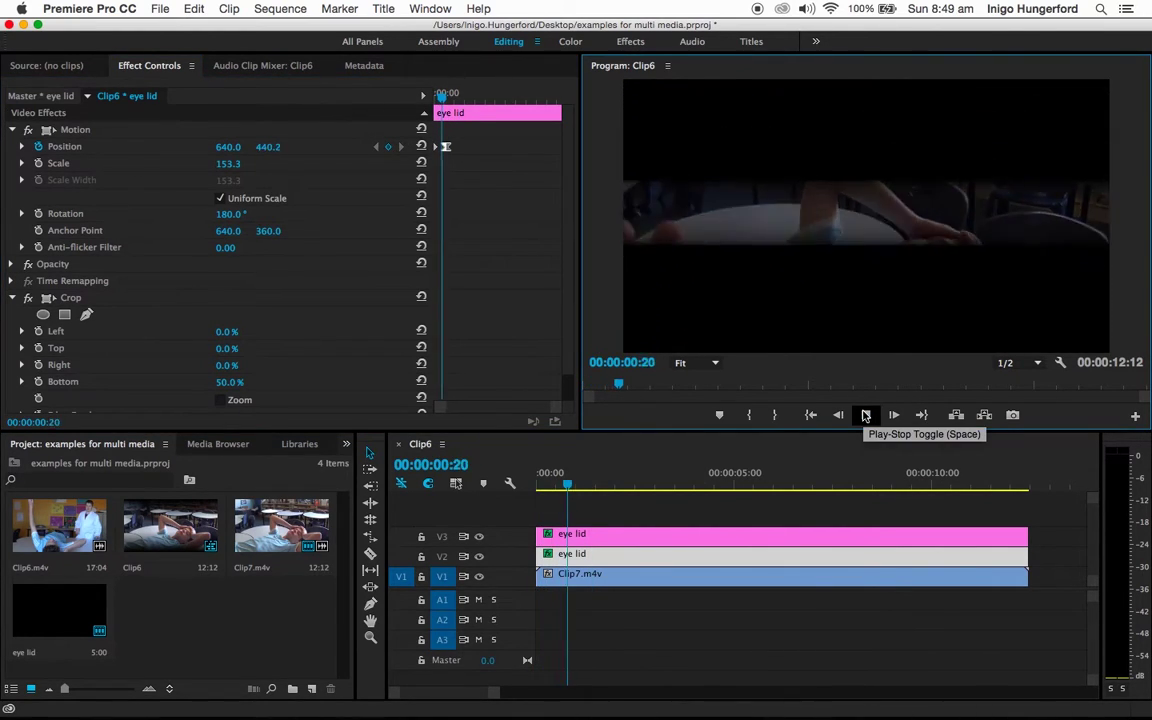
left_click(866, 415)
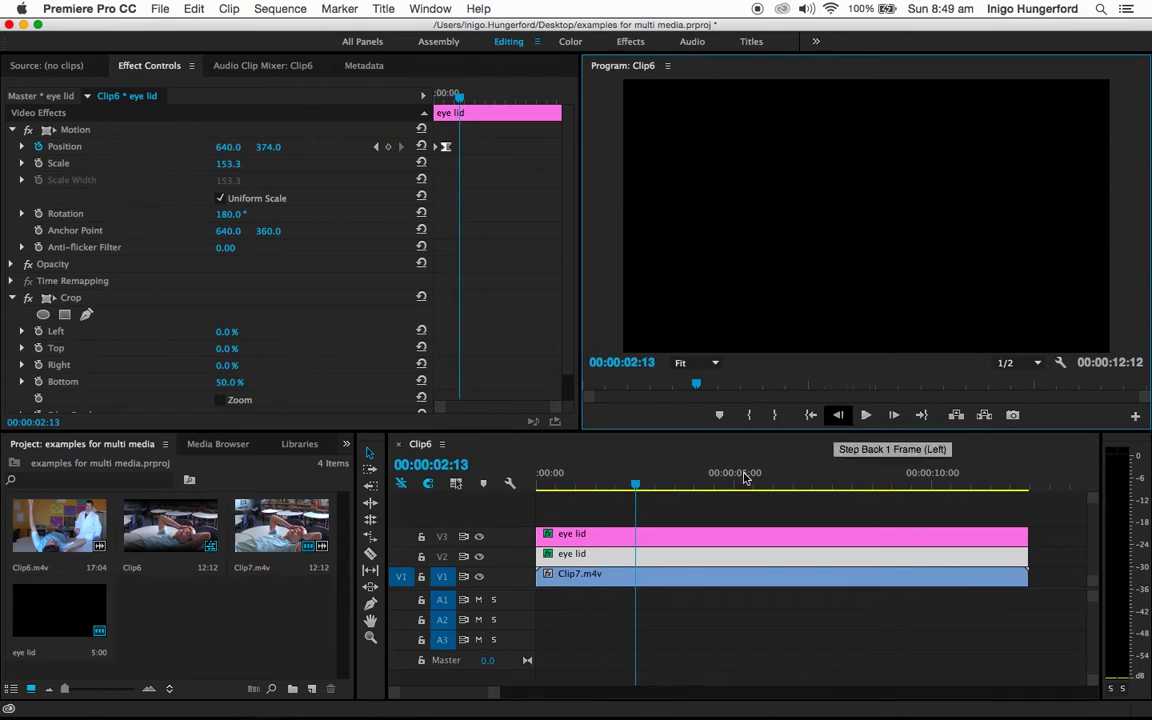
left_click_drag(635, 487, 591, 487)
left_click(376, 147)
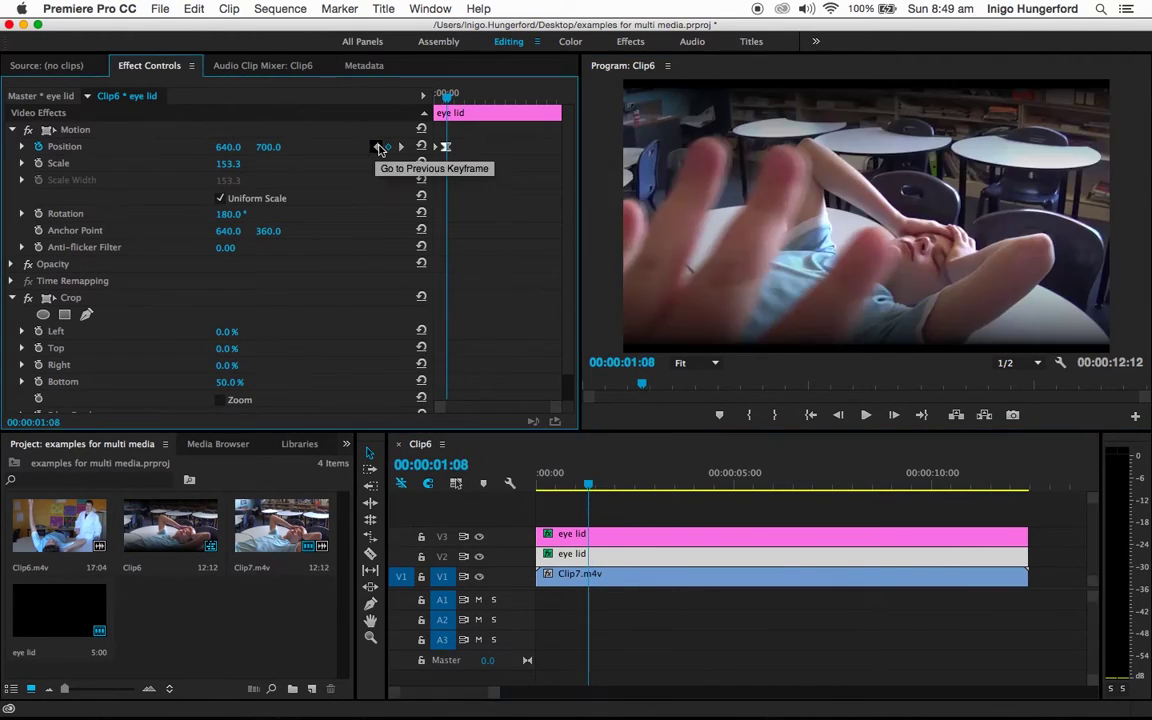
left_click(400, 150)
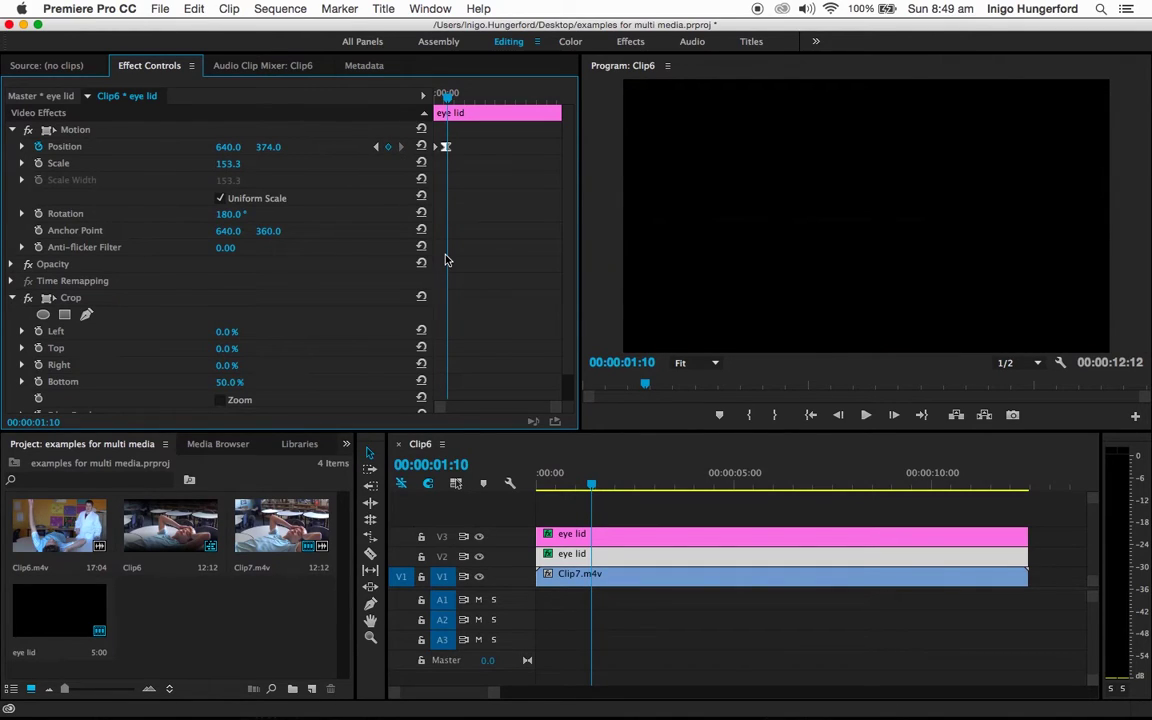
At 1:15, reopen the lids (lower Y 645, upper Y 70) and preview from the start.
key("shift+Right")
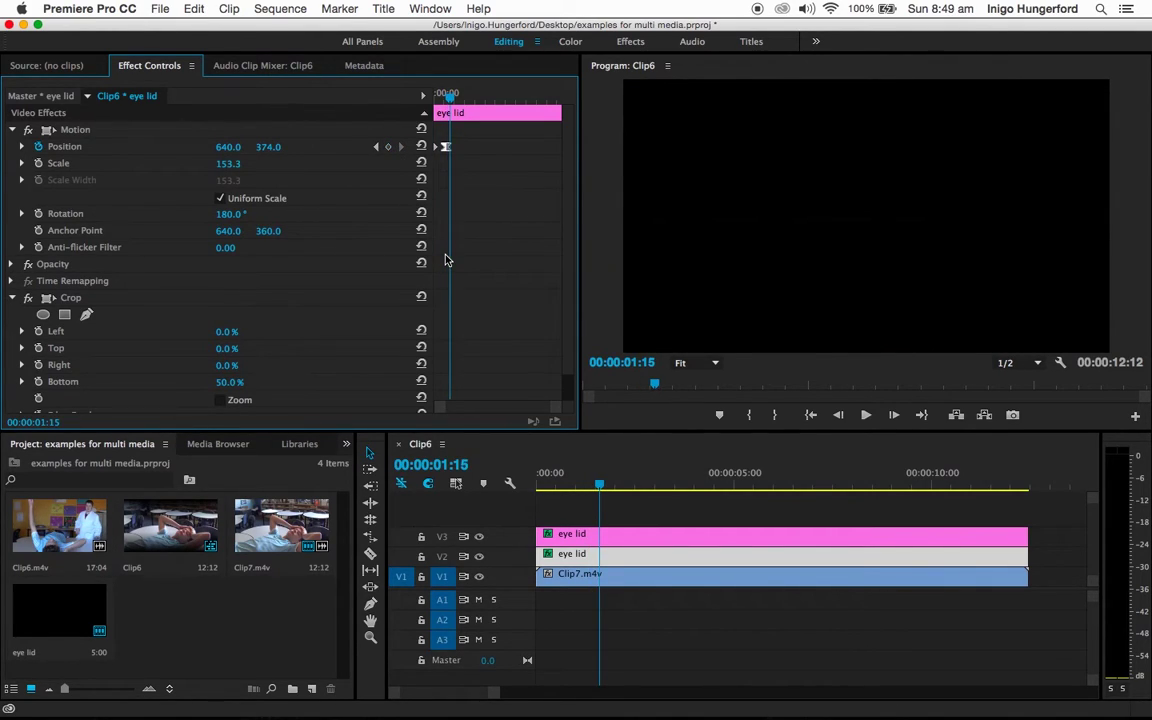
left_click_drag(280, 141, 268, 151)
left_click(388, 147)
left_click_drag(268, 147, 363, 147)
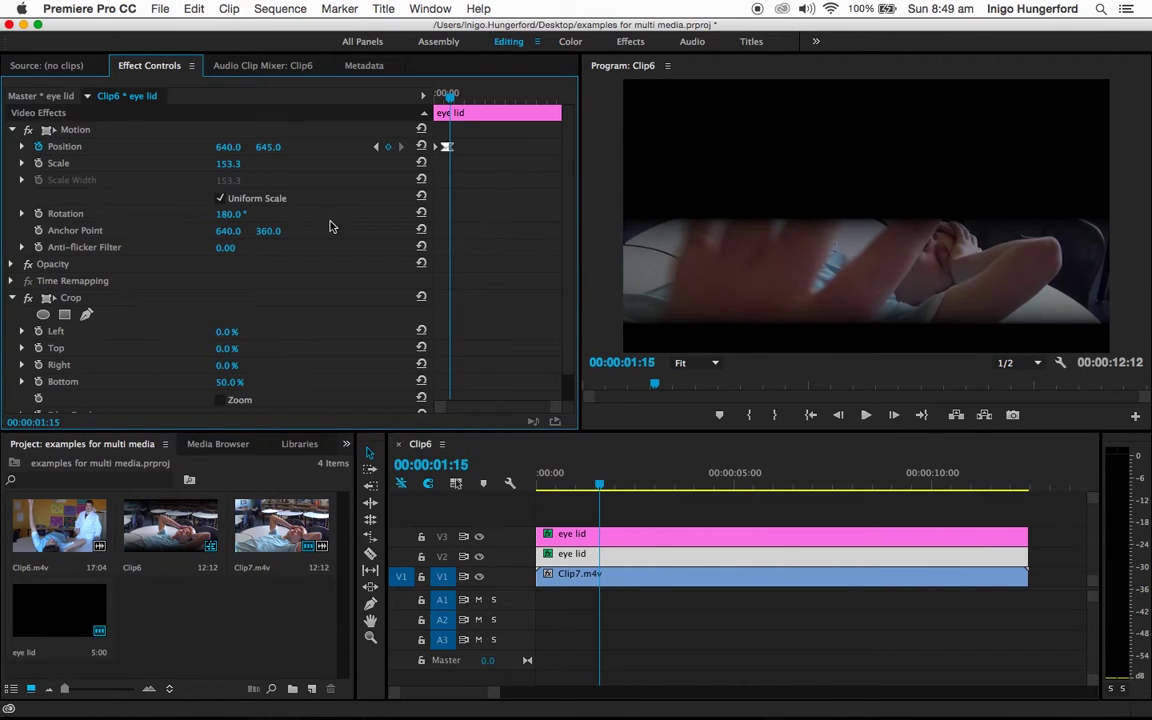
left_click(610, 555)
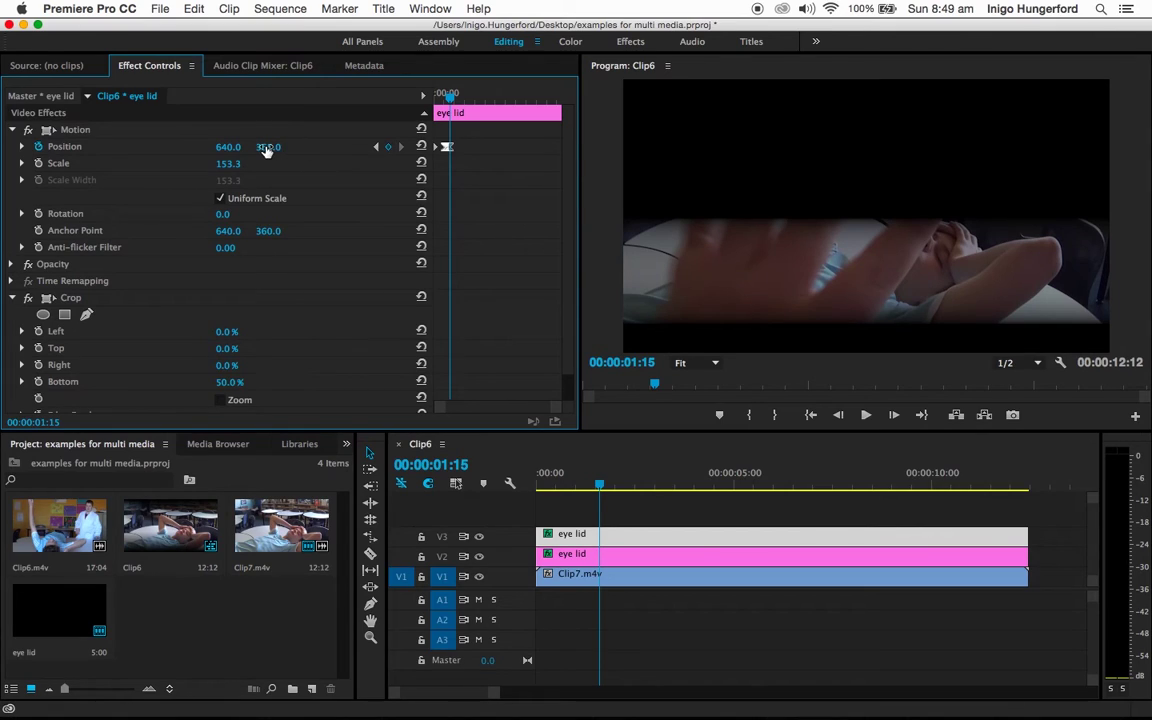
left_click_drag(268, 147, 172, 147)
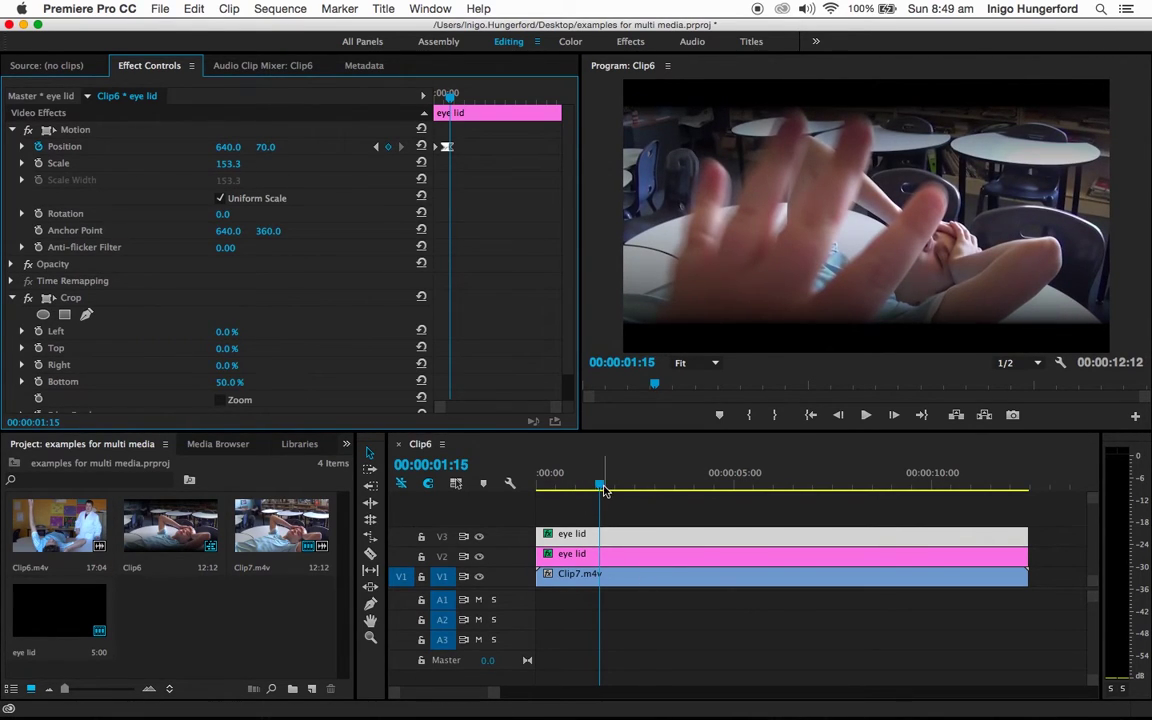
key("Home")
left_click(866, 416)
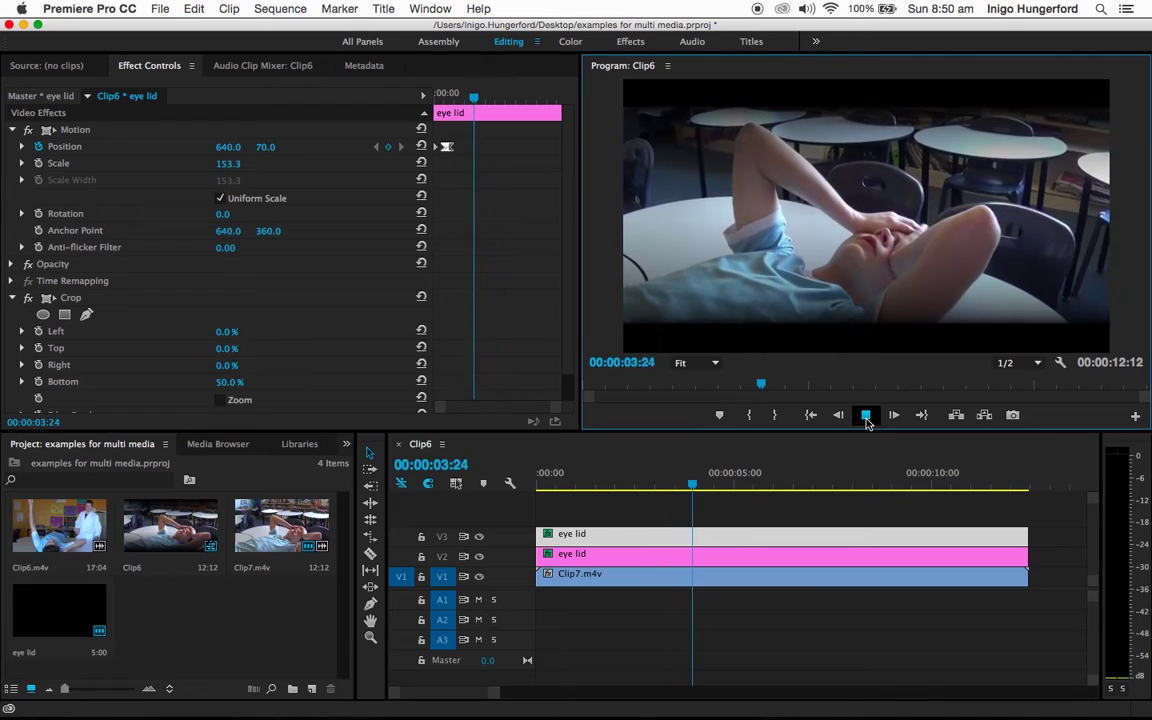
Play back from the 1:15 keyframe and stop the playhead at 00:00:03:12.
left_click(866, 416)
left_click_drag(696, 488, 639, 490)
left_click(378, 153)
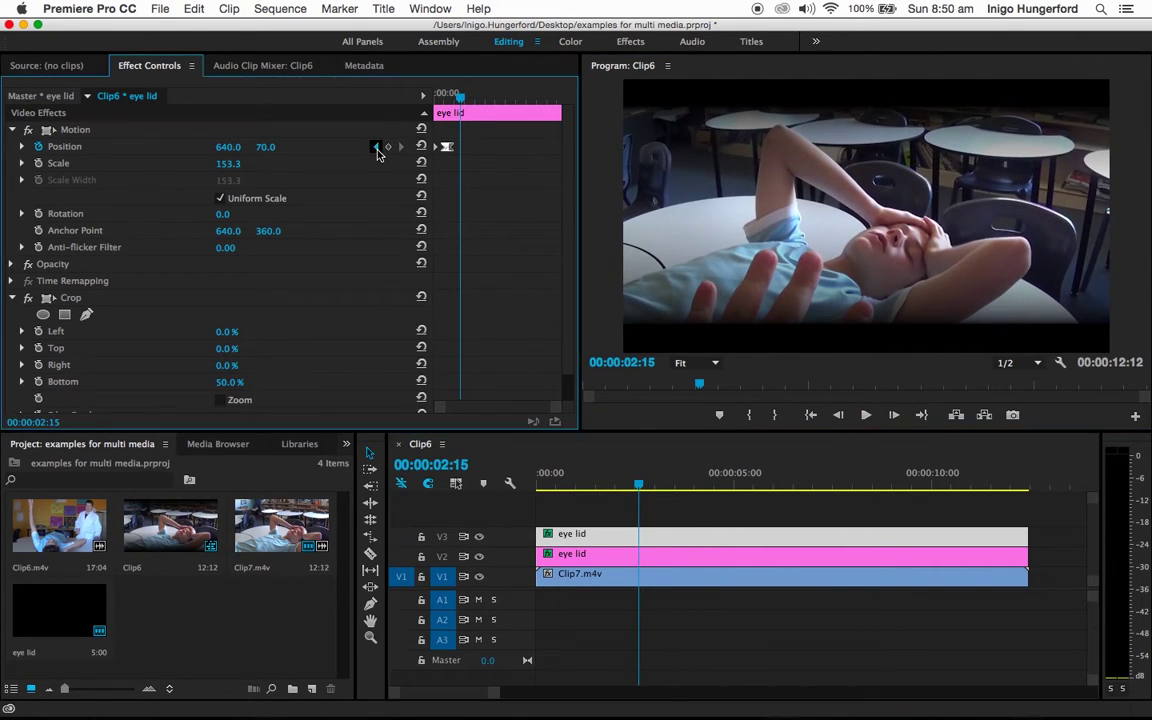
left_click(376, 148)
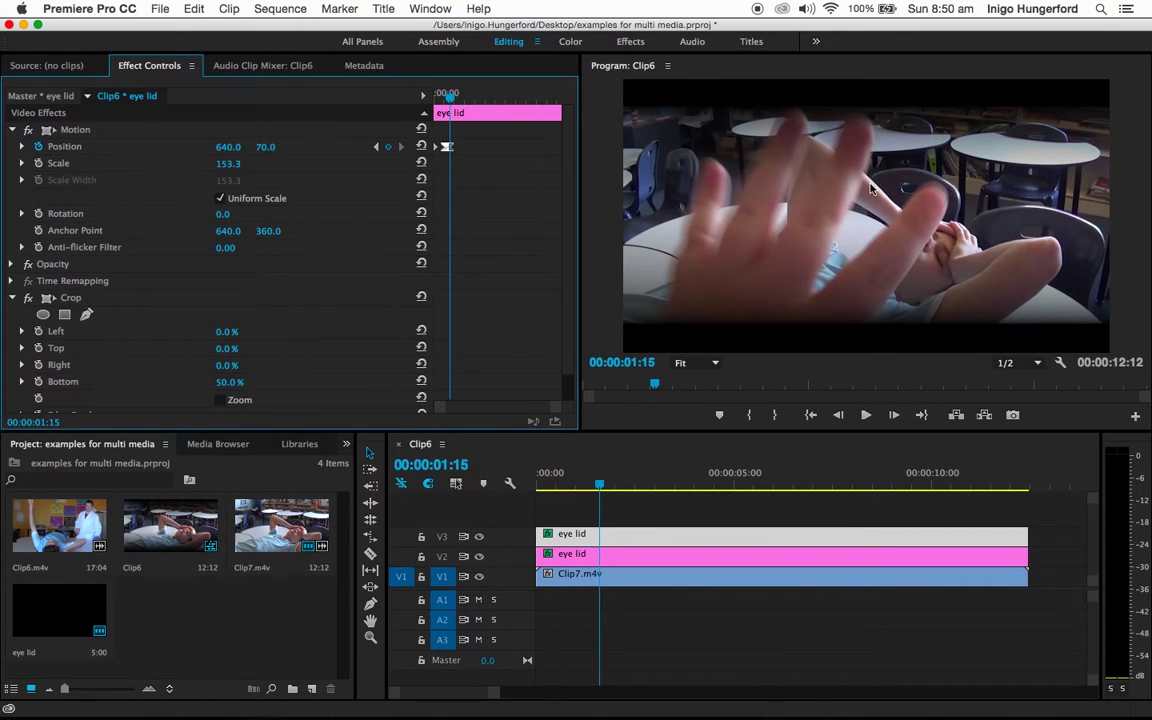
left_click(865, 415)
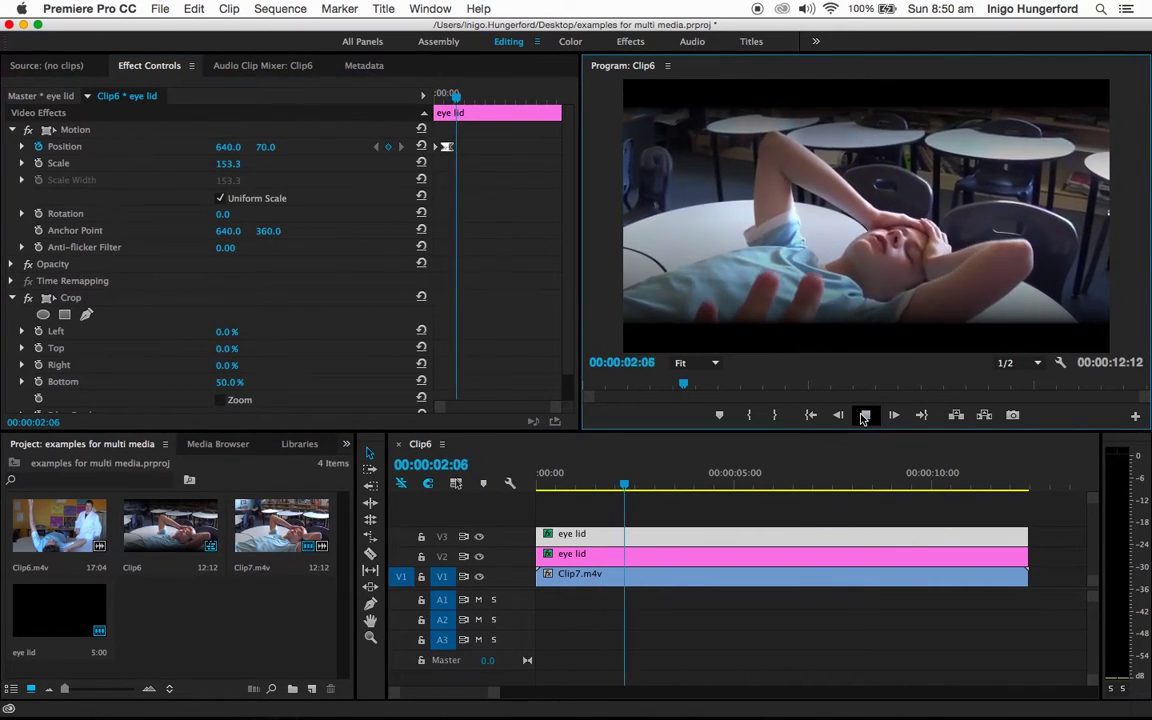
left_click(865, 415)
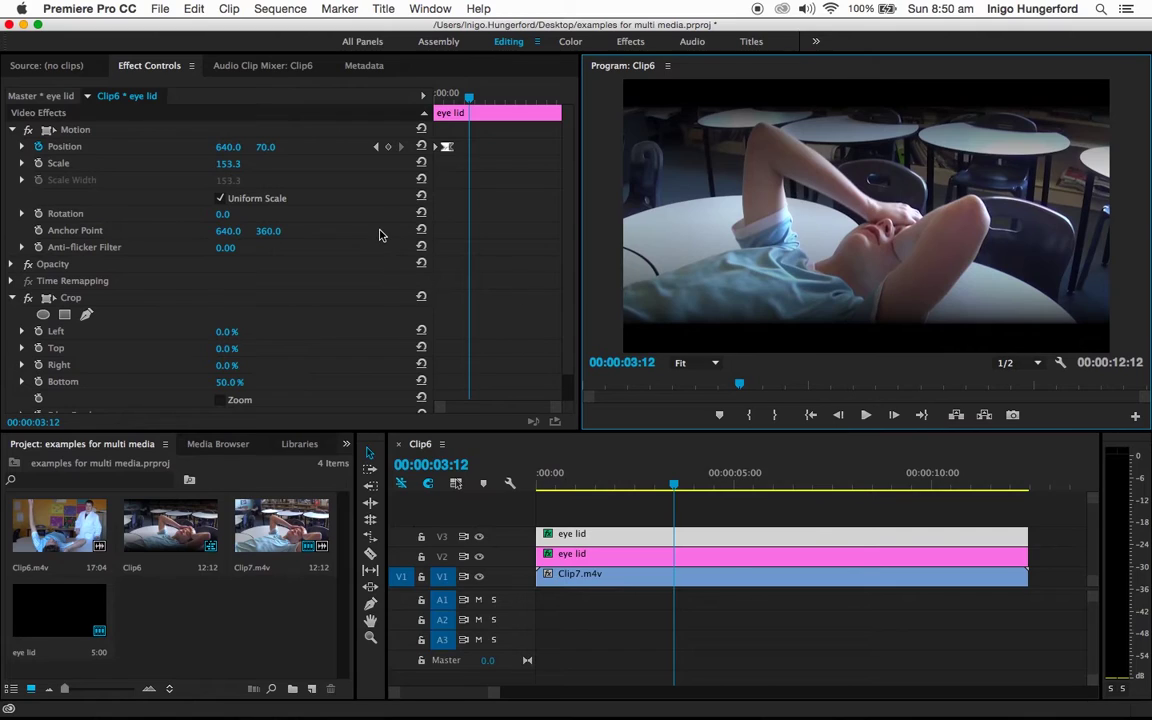
Keyframe the upper eyelid matte fully open at Position Y 0.0 at 3:12.
left_click(265, 148)
left_click_drag(265, 148, 270, 147)
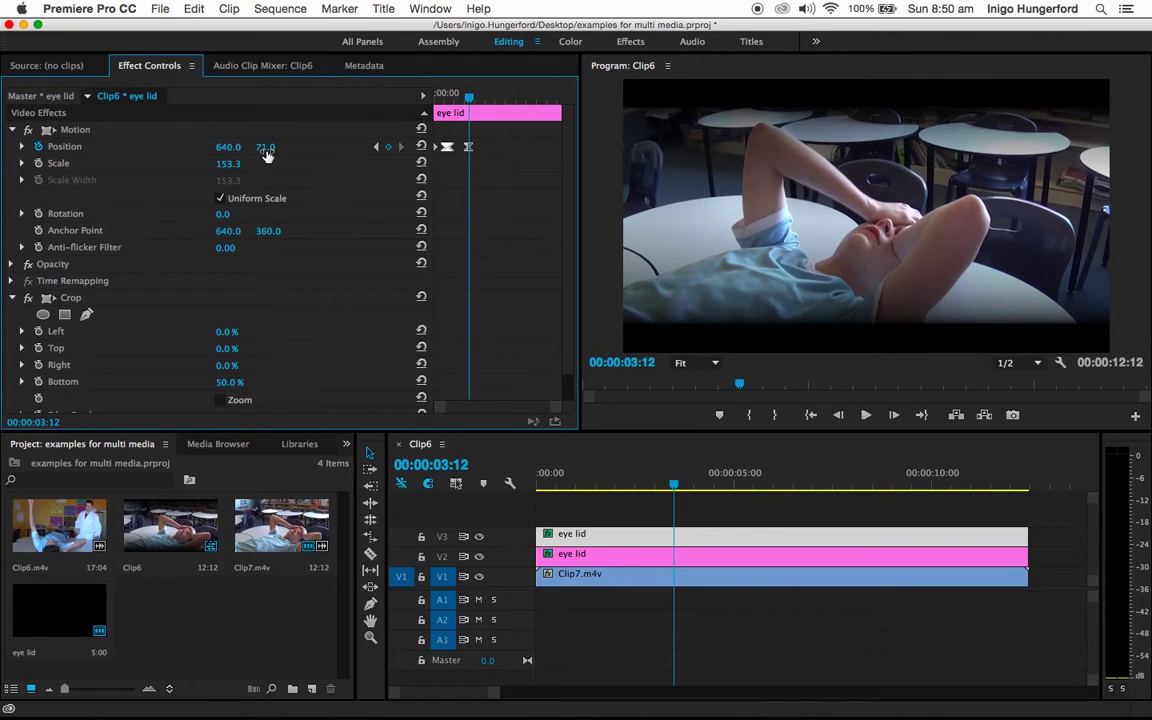
left_click_drag(265, 147, 295, 147)
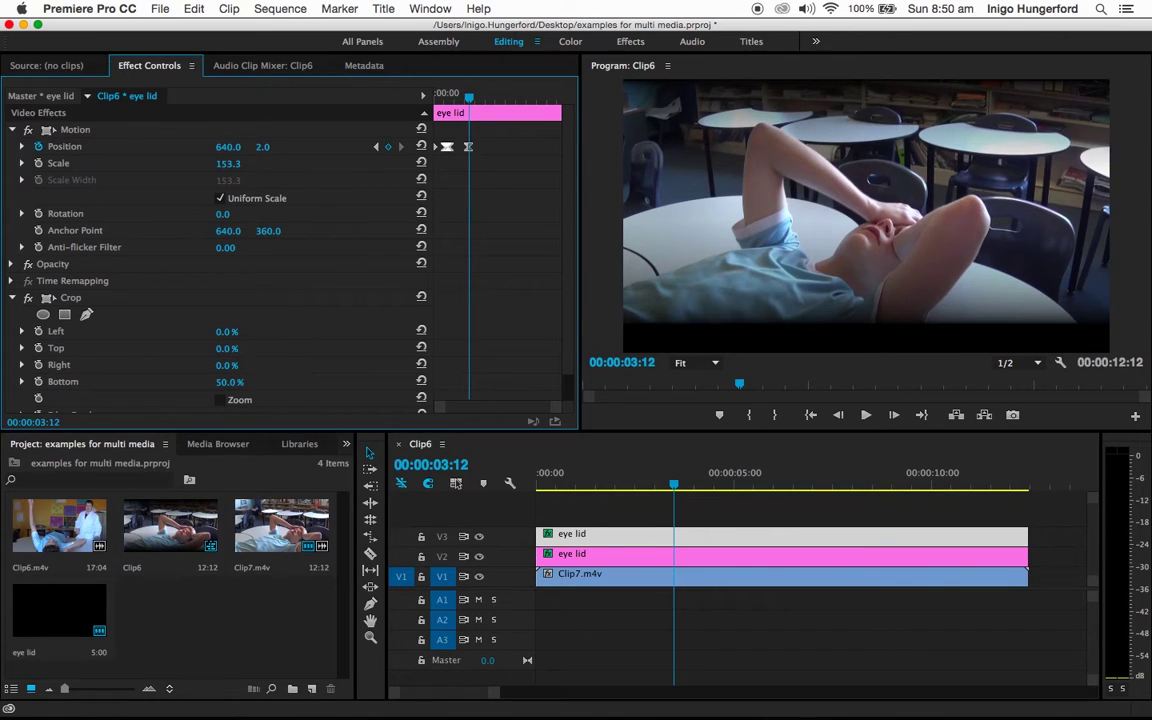
left_click(266, 147)
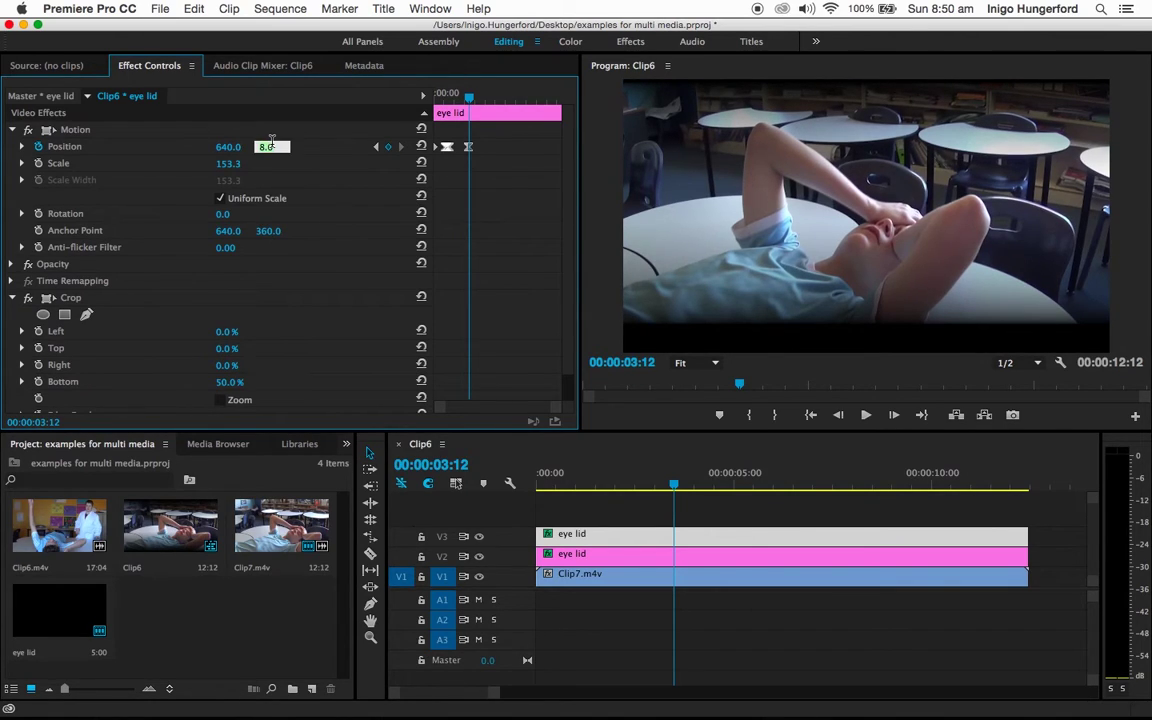
key("Return")
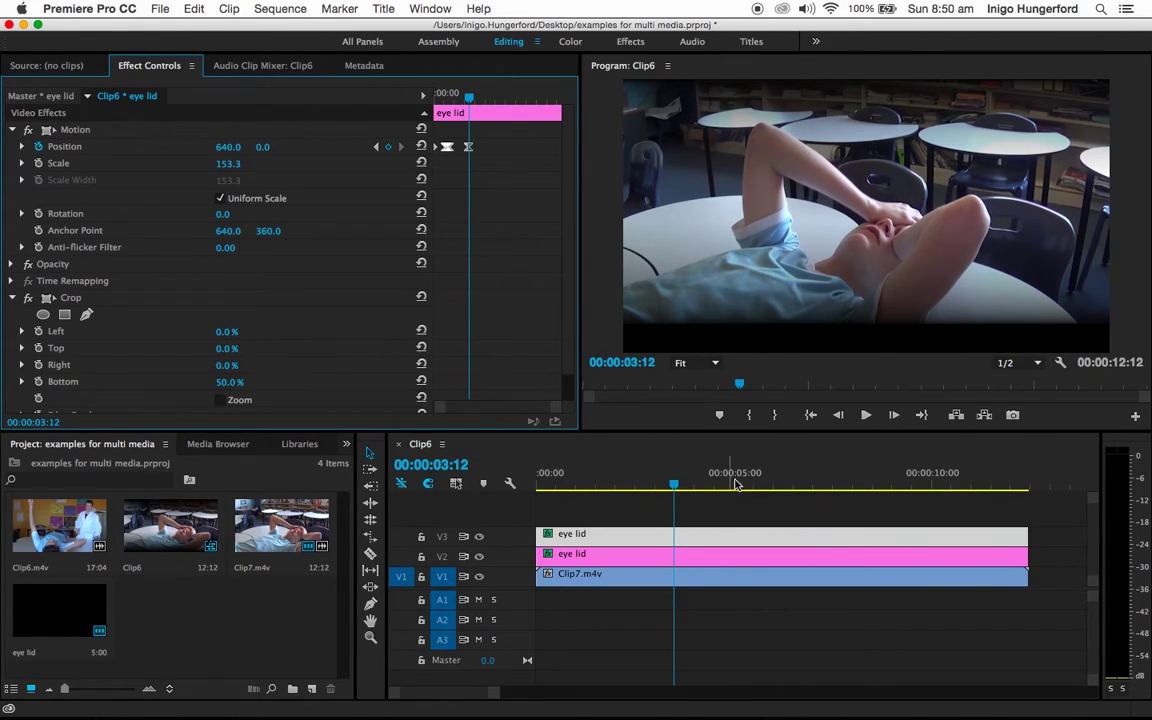
Keyframe the lower eyelid matte on V3 down out of frame at Position Y 727.0.
left_click(686, 535)
left_click(391, 147)
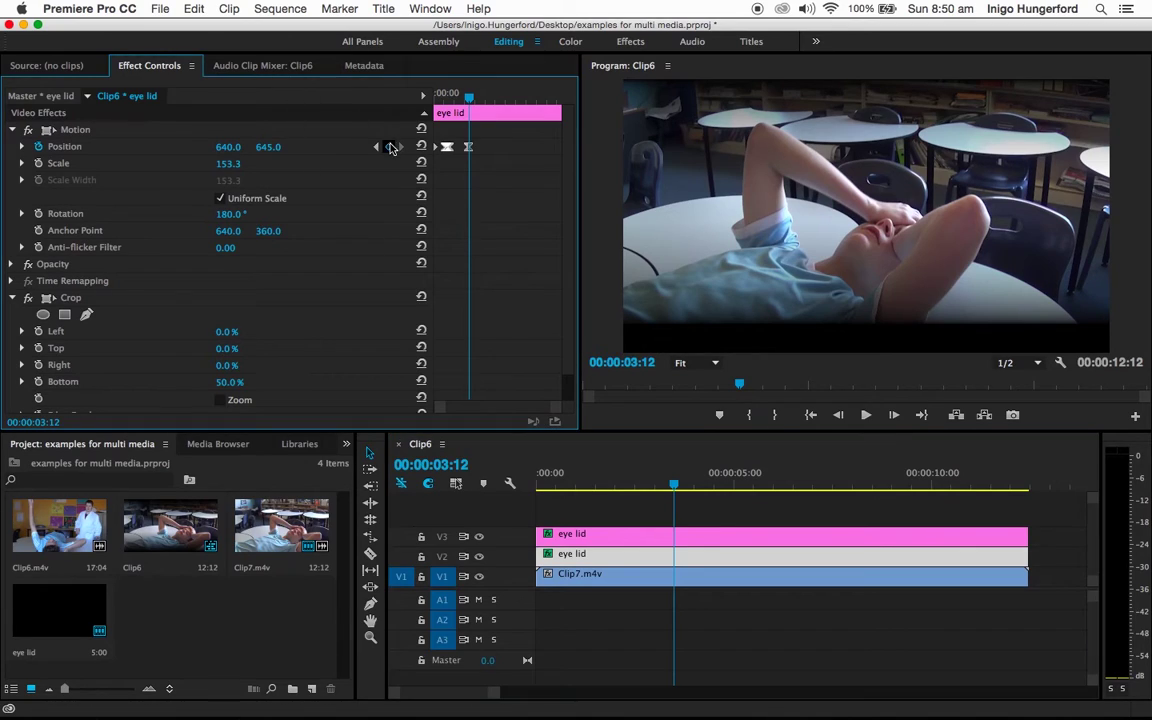
left_click(270, 147)
key("Return")
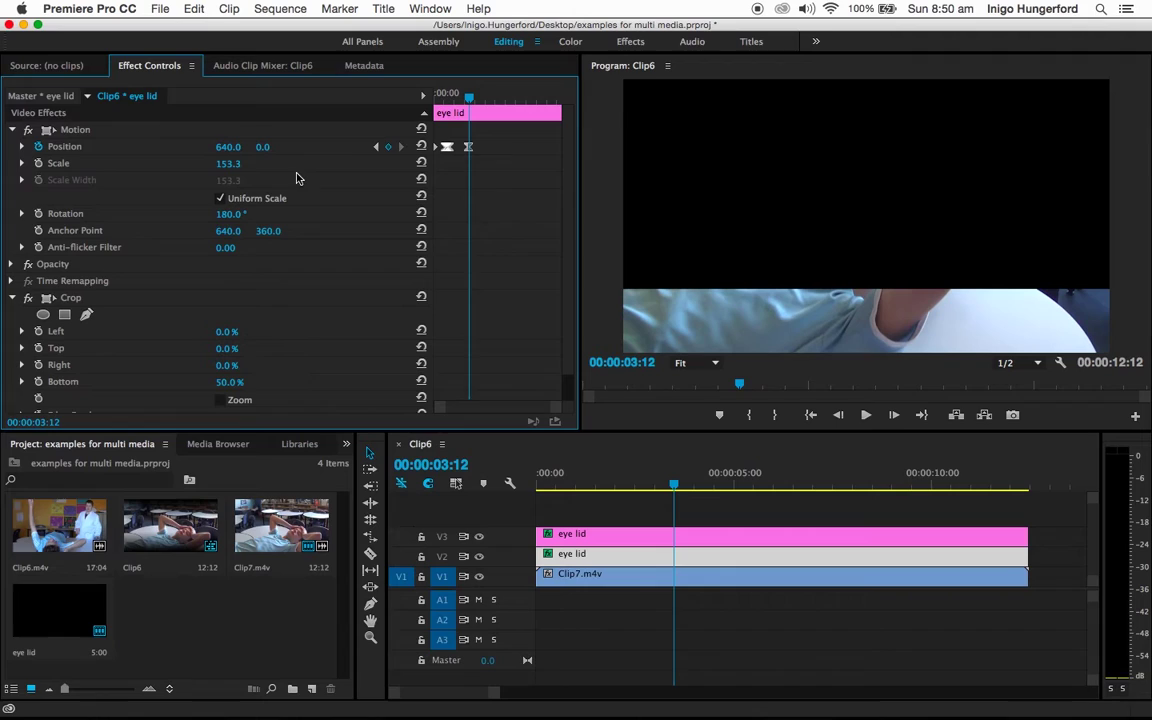
left_click_drag(262, 150, 989, 150)
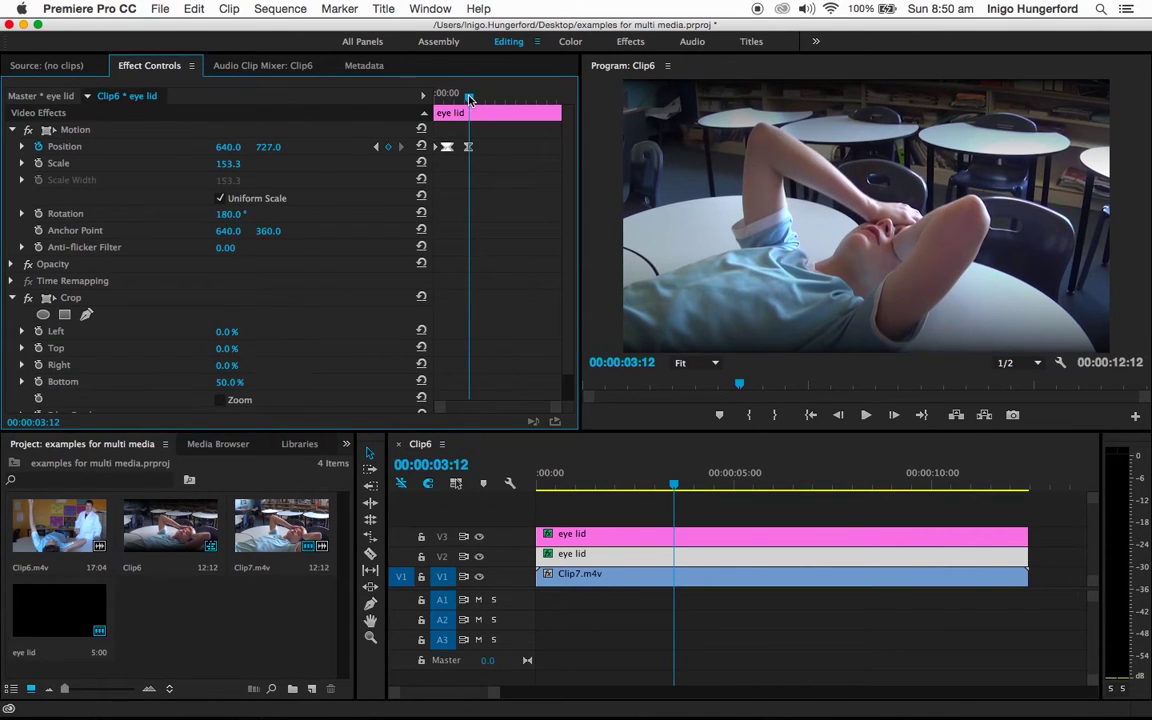
Preview the eye opening from the start and check the 3:12 keyframe against the previous one.
left_click_drag(470, 98, 436, 96)
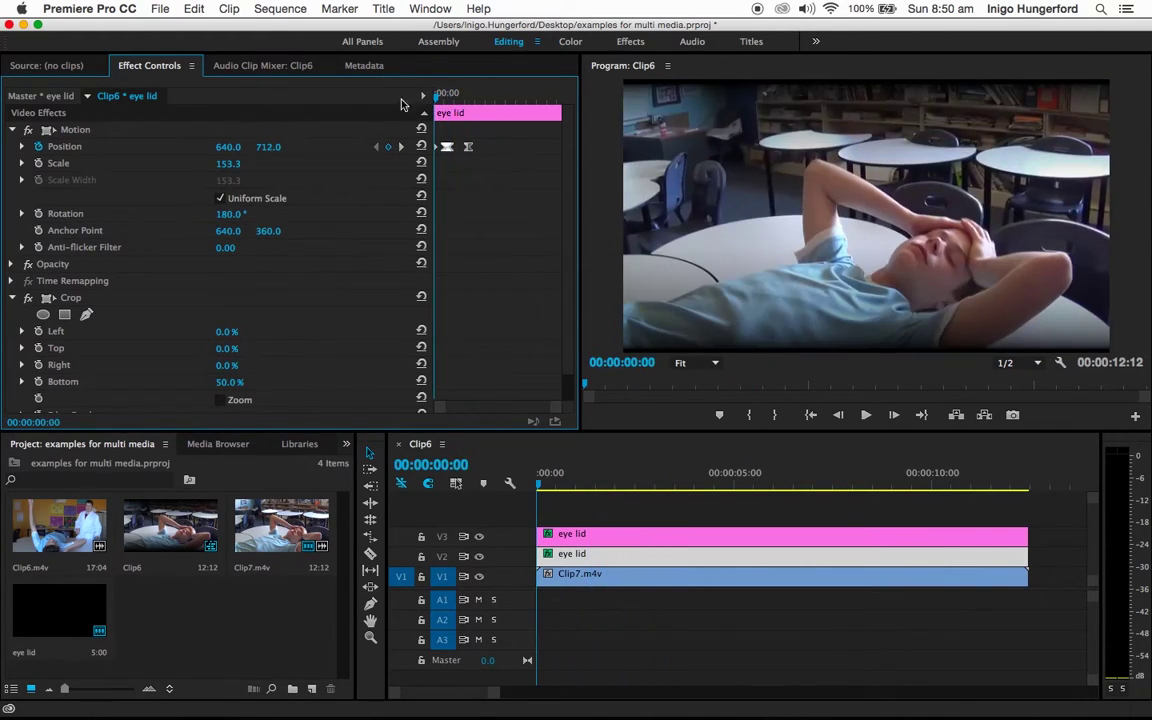
left_click(865, 415)
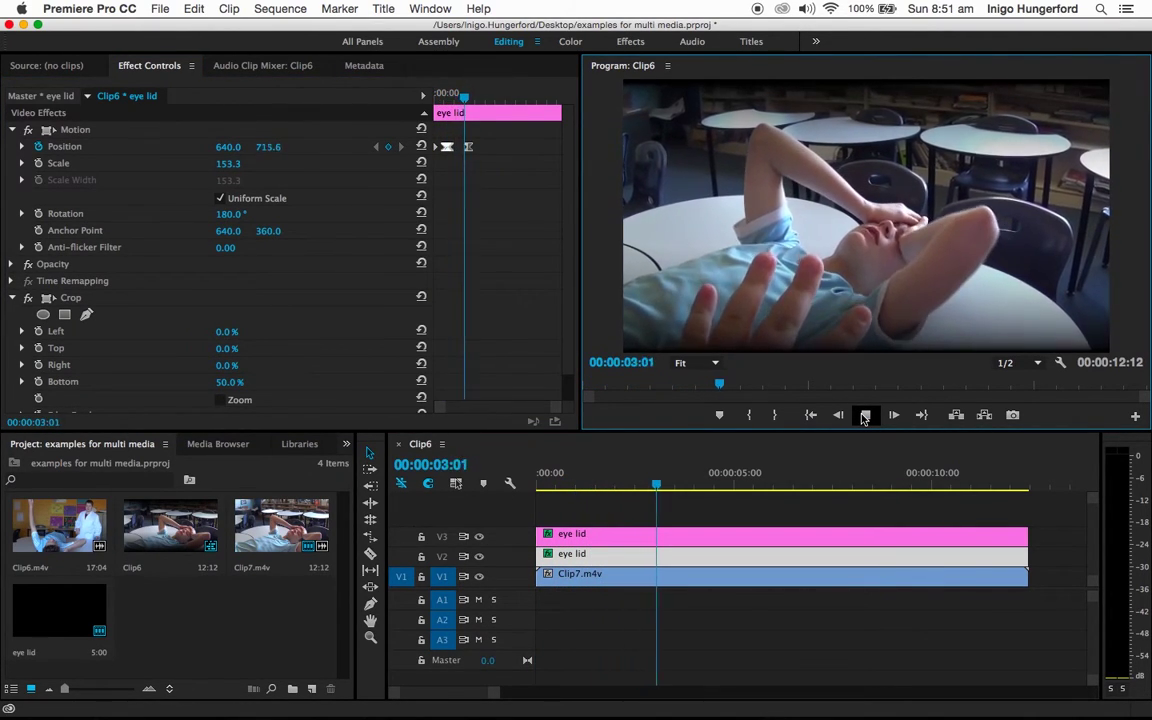
left_click(865, 416)
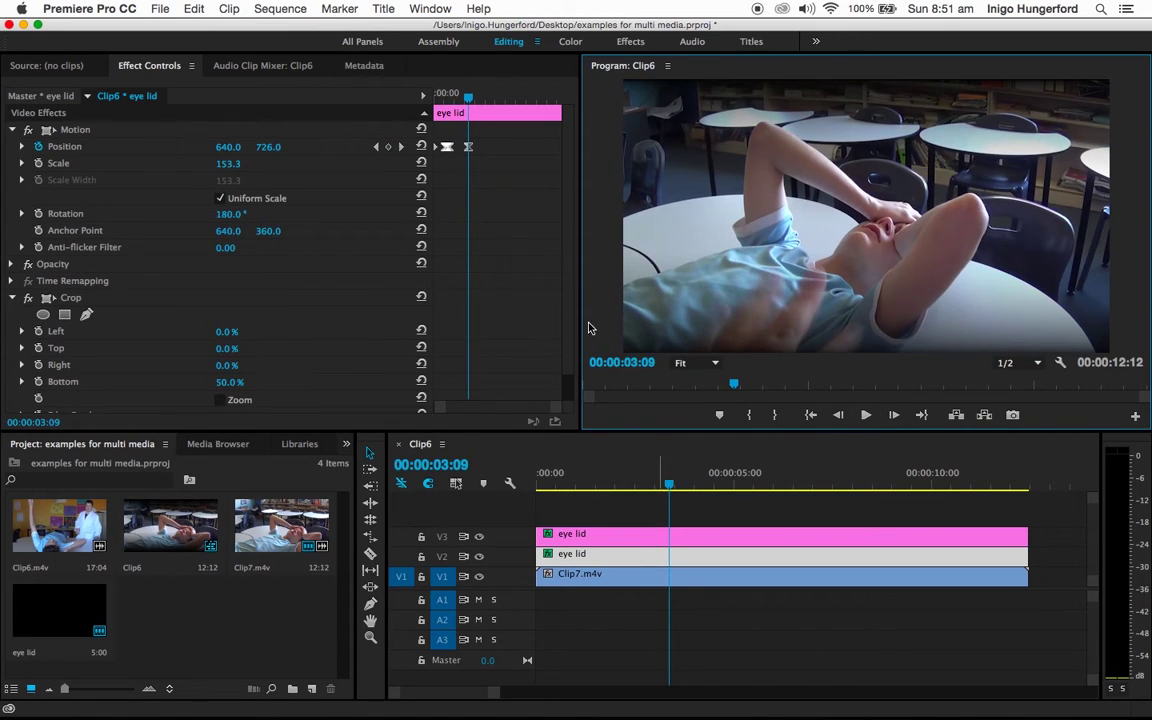
left_click(399, 147)
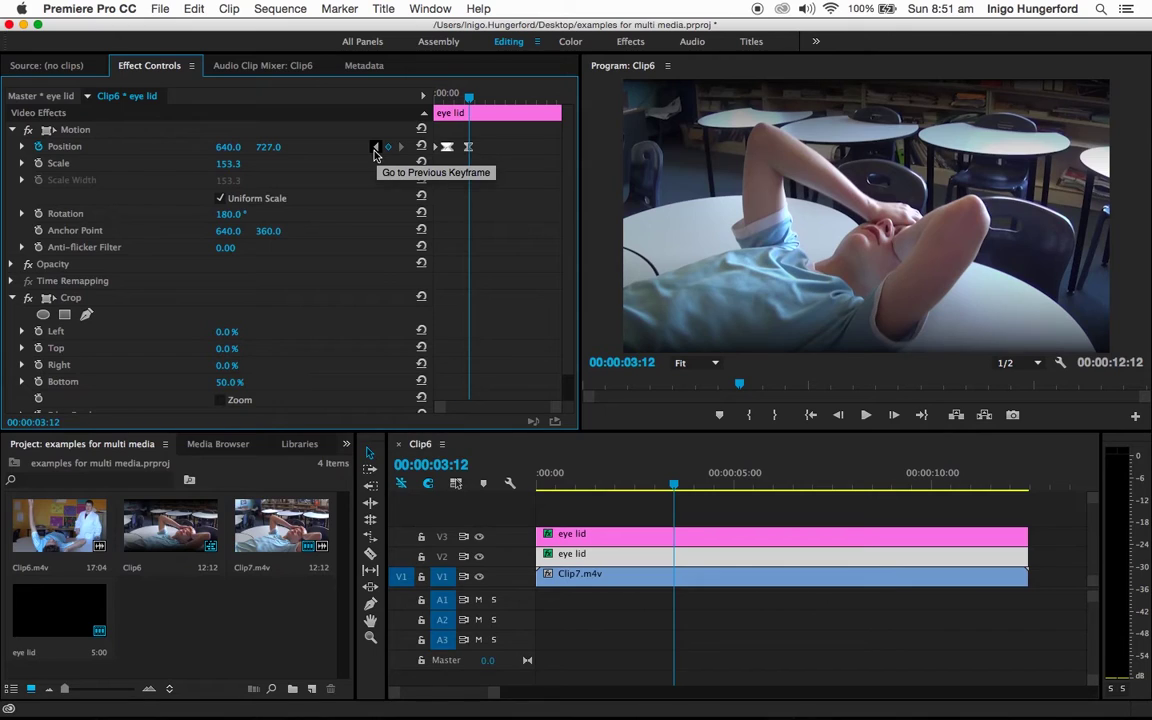
left_click(376, 148)
left_click(399, 148)
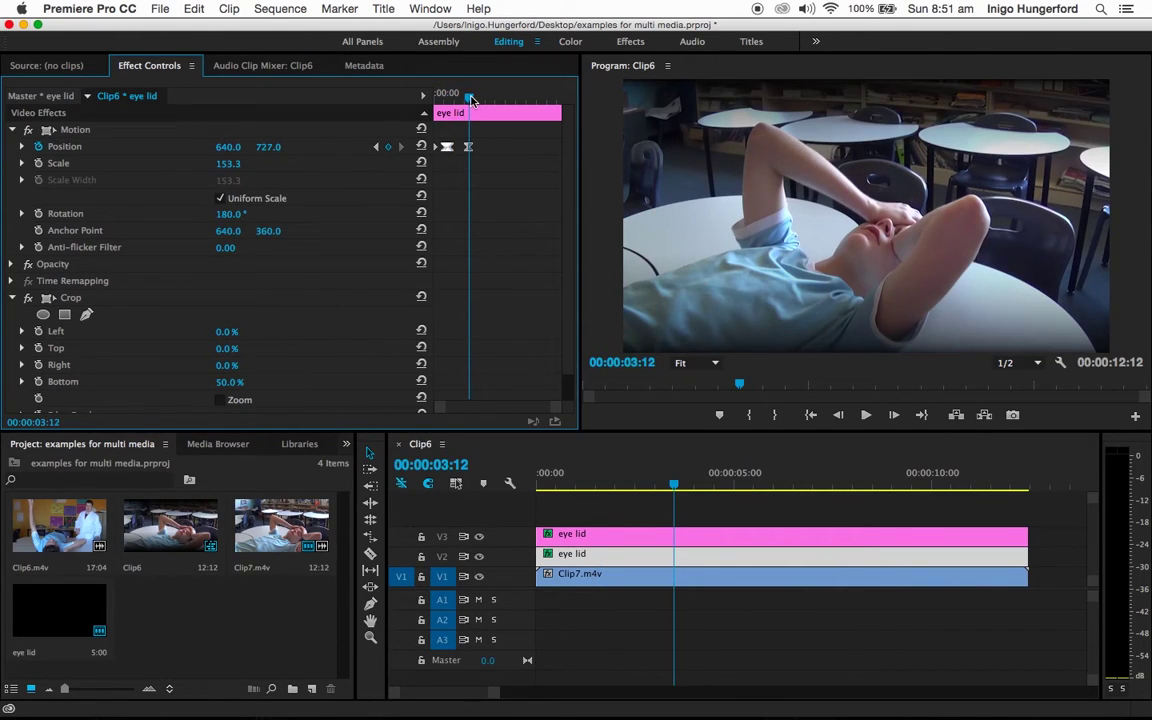
At 00:00:04:09, keyframe the upper eyelid matte partly closed at Position Y 240.0.
key("space")
key("space")
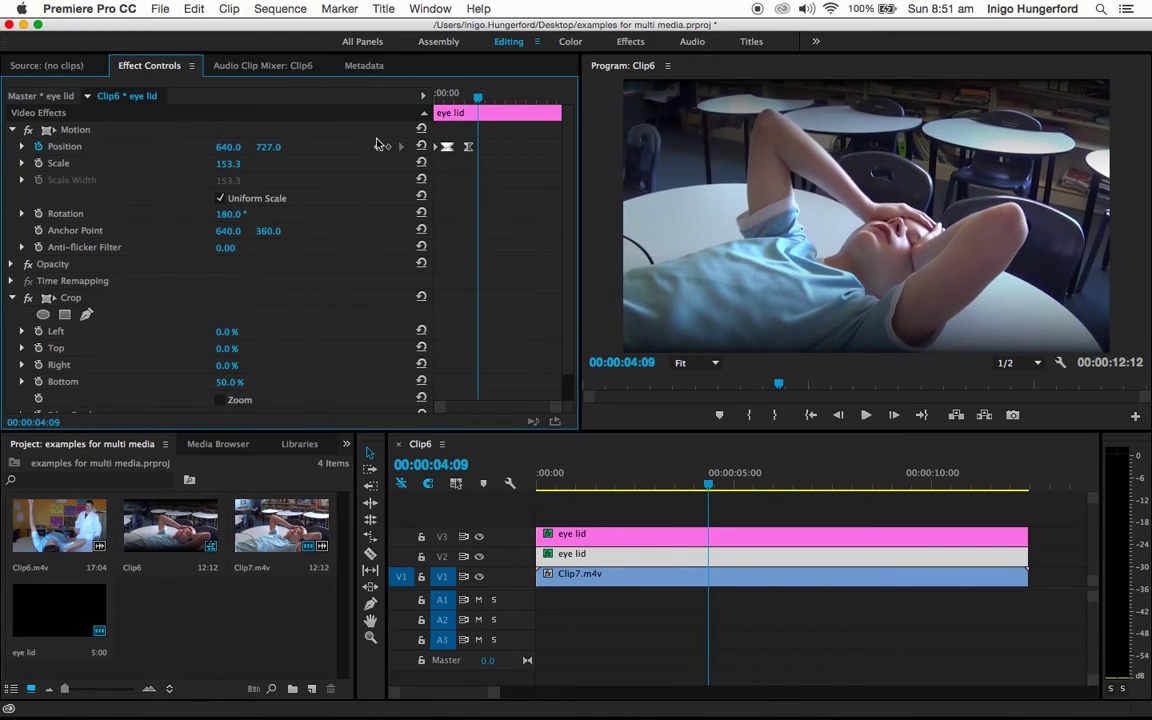
left_click(690, 554)
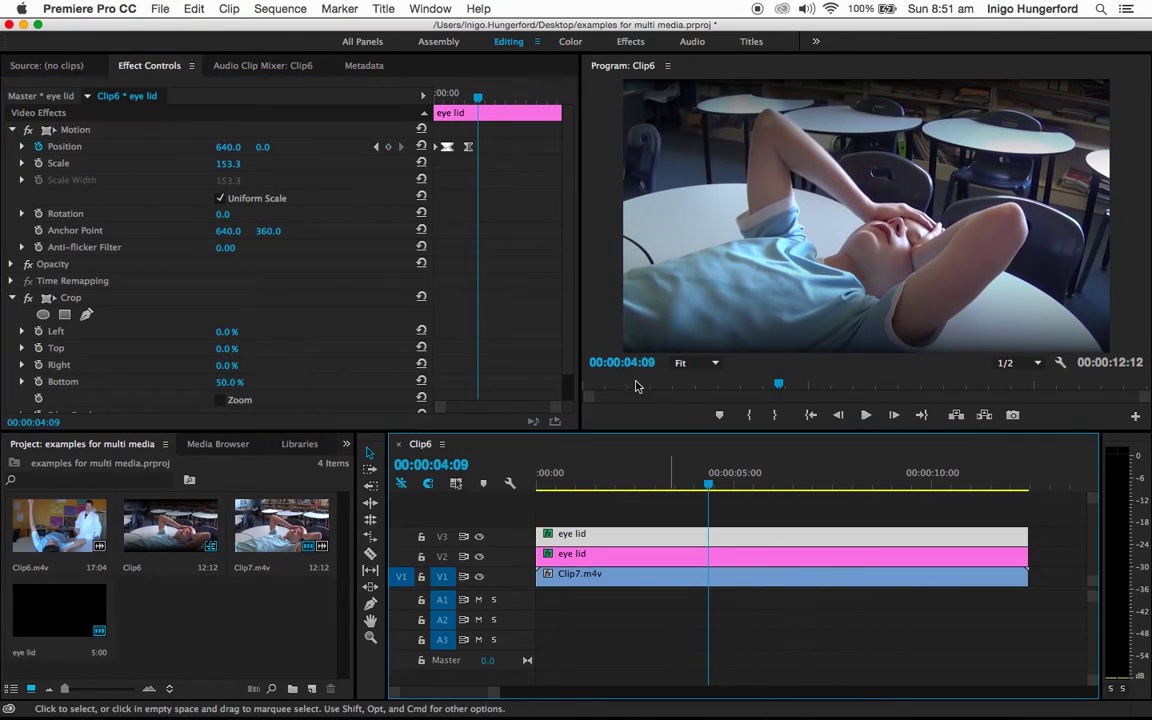
left_click(388, 148)
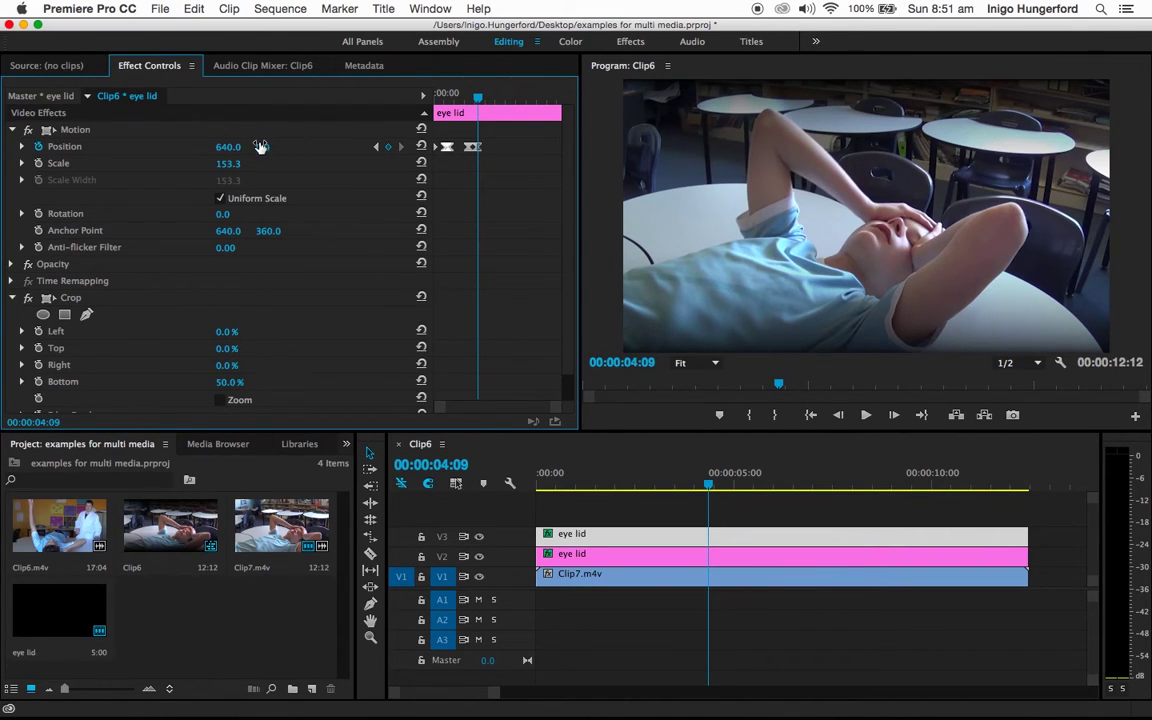
left_click_drag(260, 147, 142, 147)
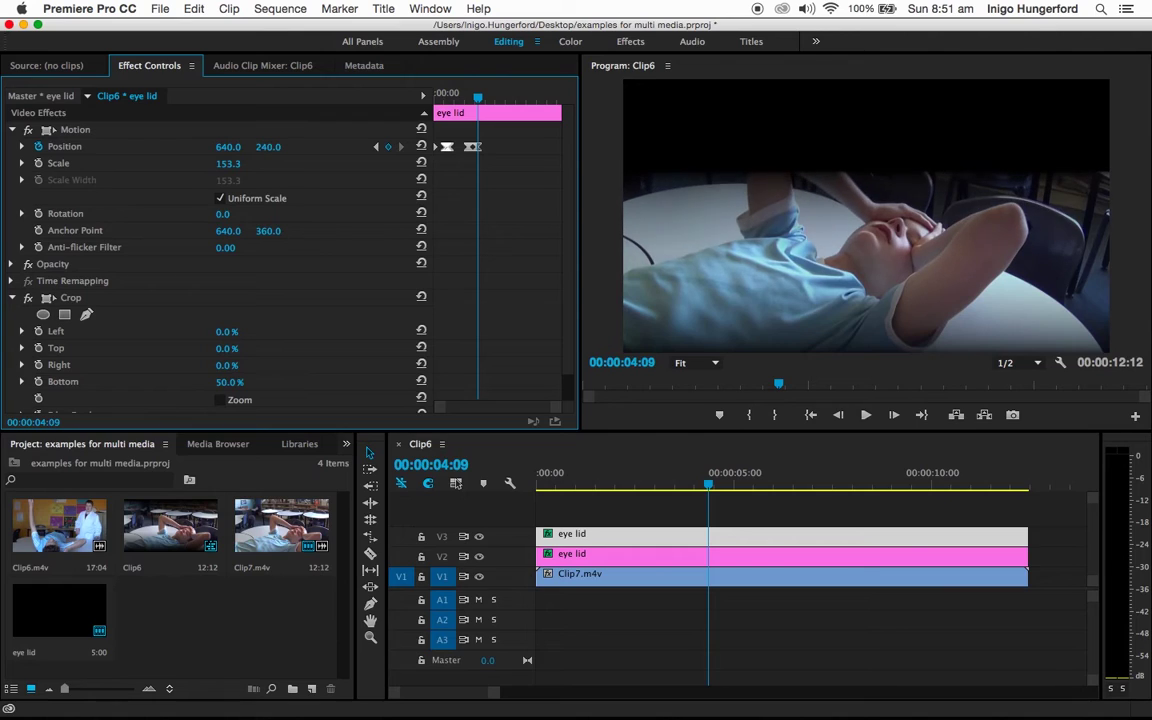
Raise the lower eyelid matte to Position Y 467.0 and replay the sequence.
left_click(753, 555)
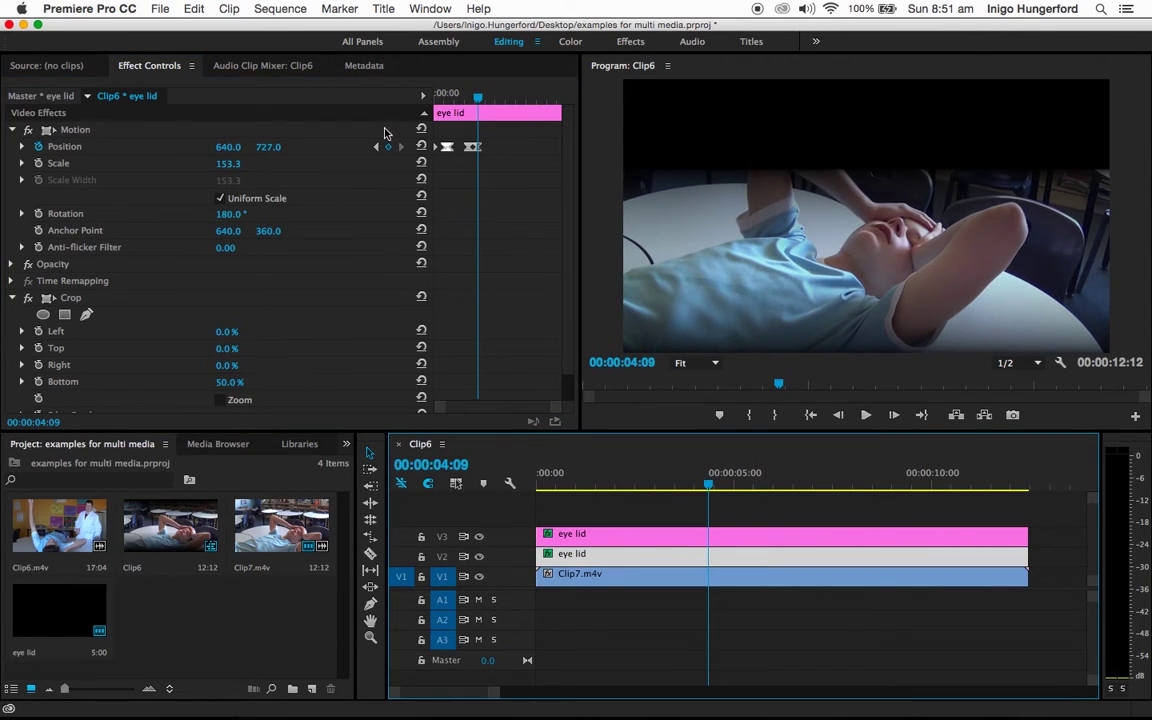
left_click_drag(270, 148, 143, 148)
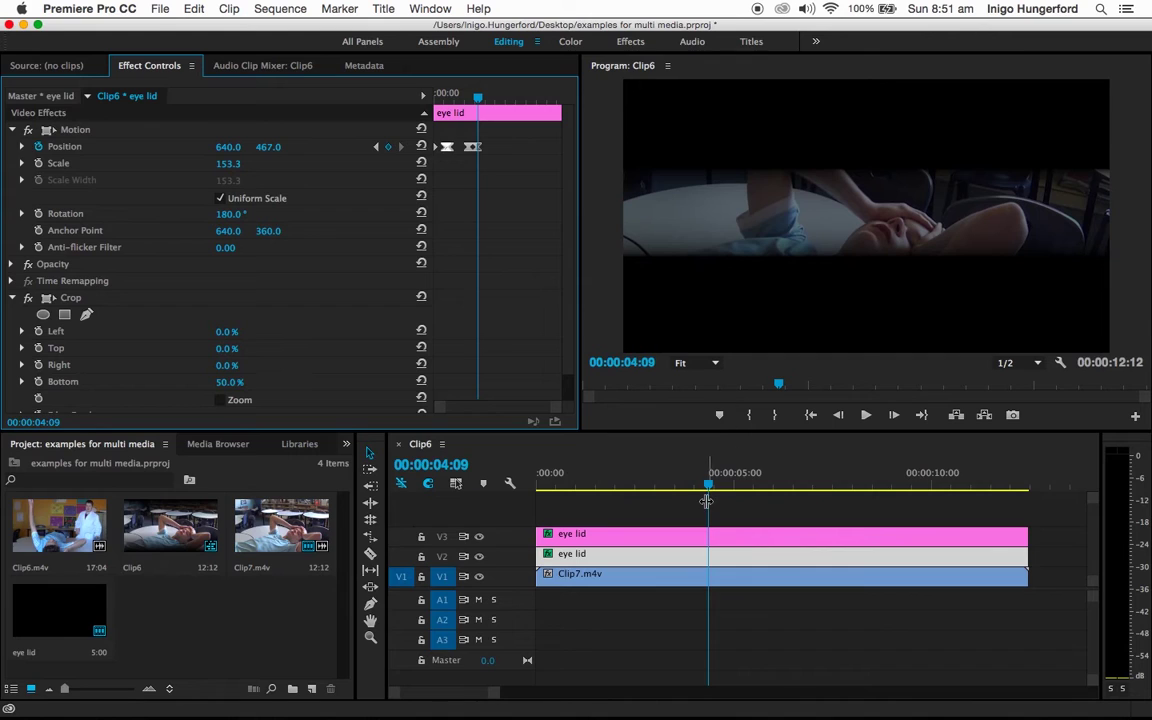
left_click_drag(707, 481, 538, 480)
left_click(866, 415)
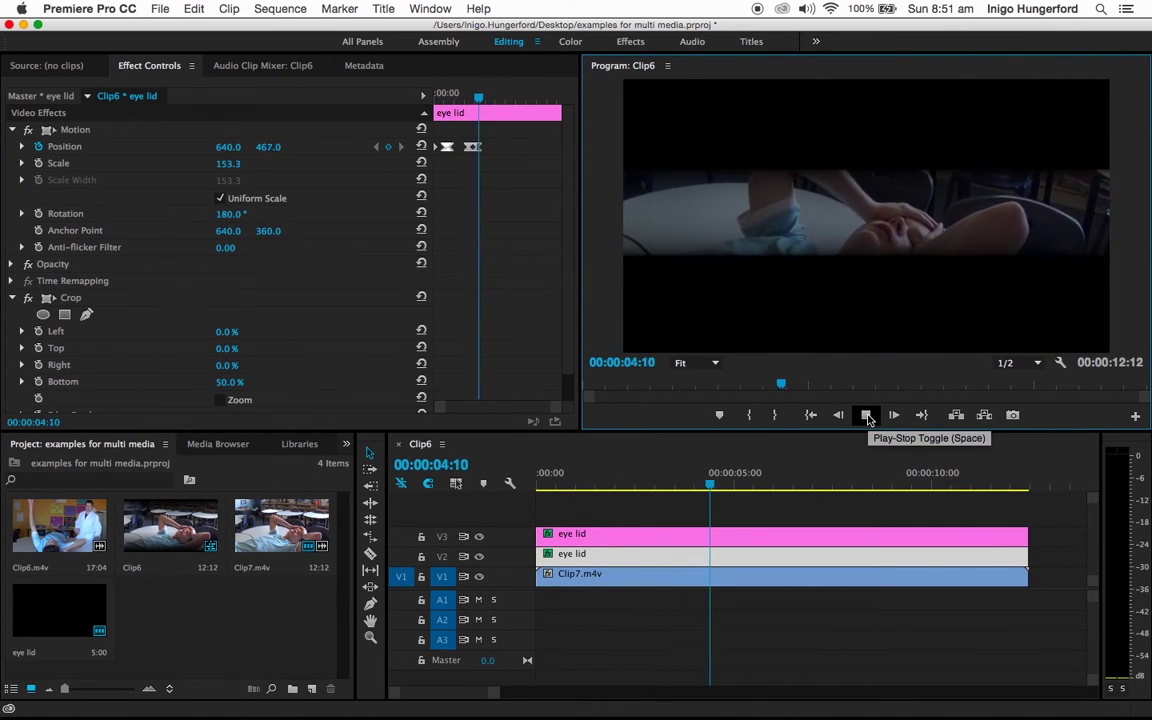
Scrub through the closing motion, jump to the last Position keyframe, then step to 00:00:04:14.
left_click(866, 415)
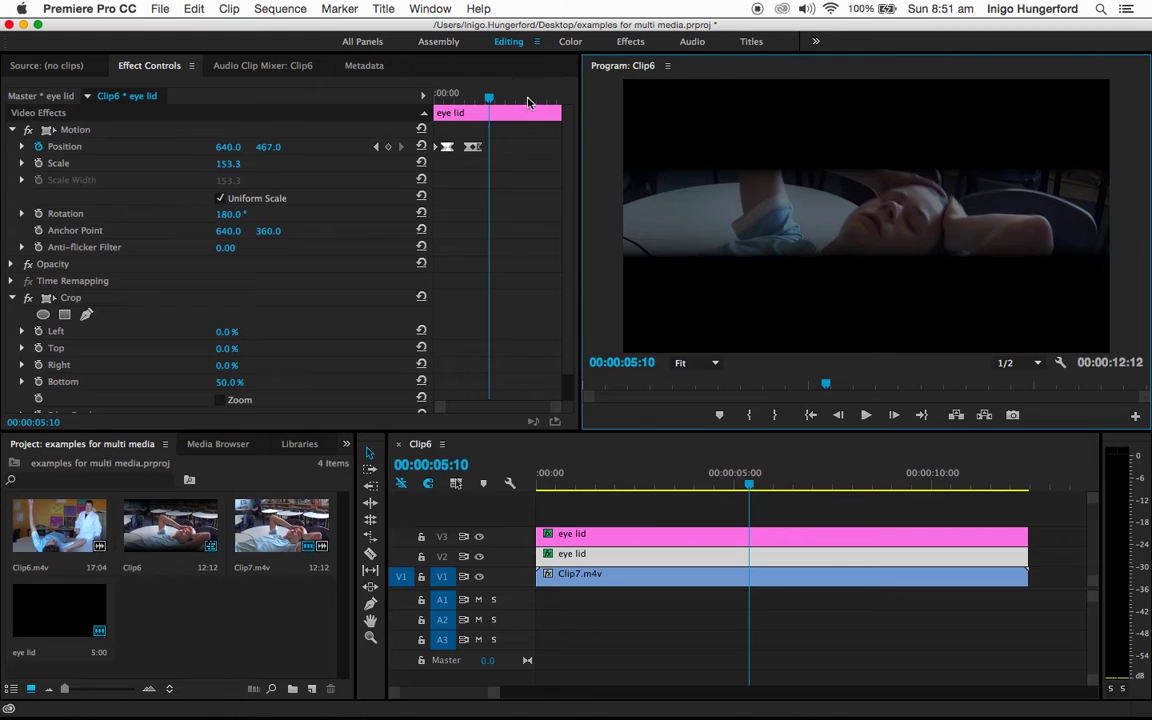
mouse_move(489, 100)
left_mouse_down()
mouse_move(472, 100)
mouse_move(488, 100)
left_mouse_up()
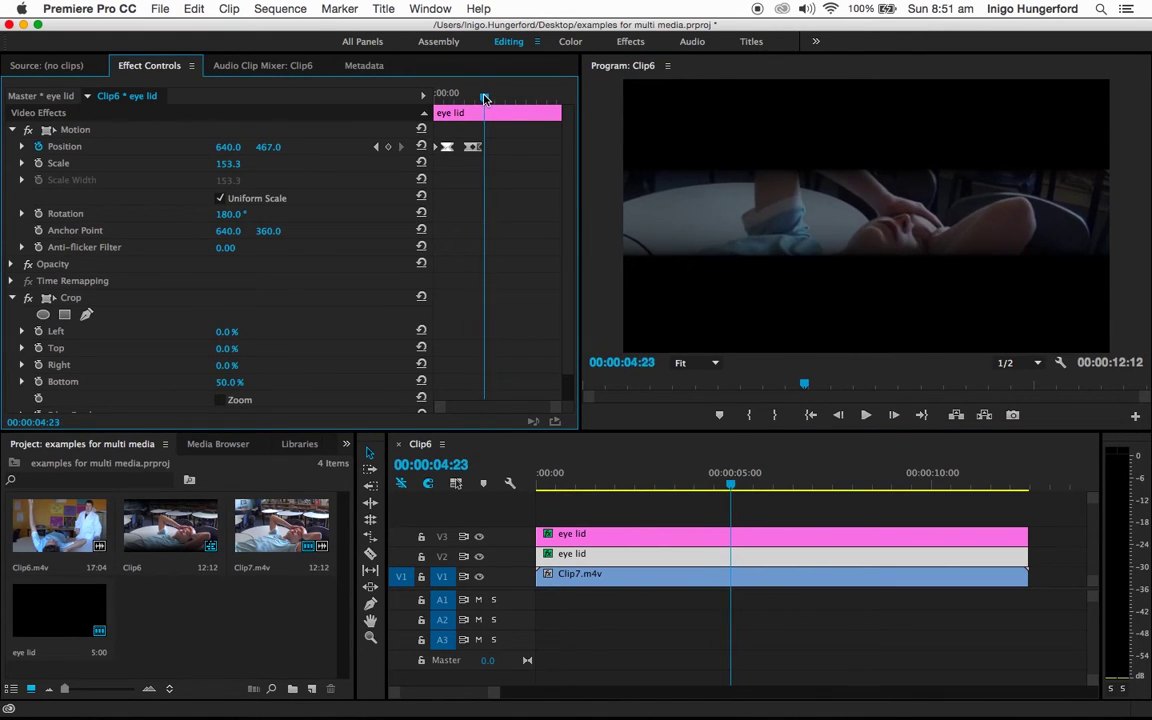
left_click_drag(484, 98, 470, 98)
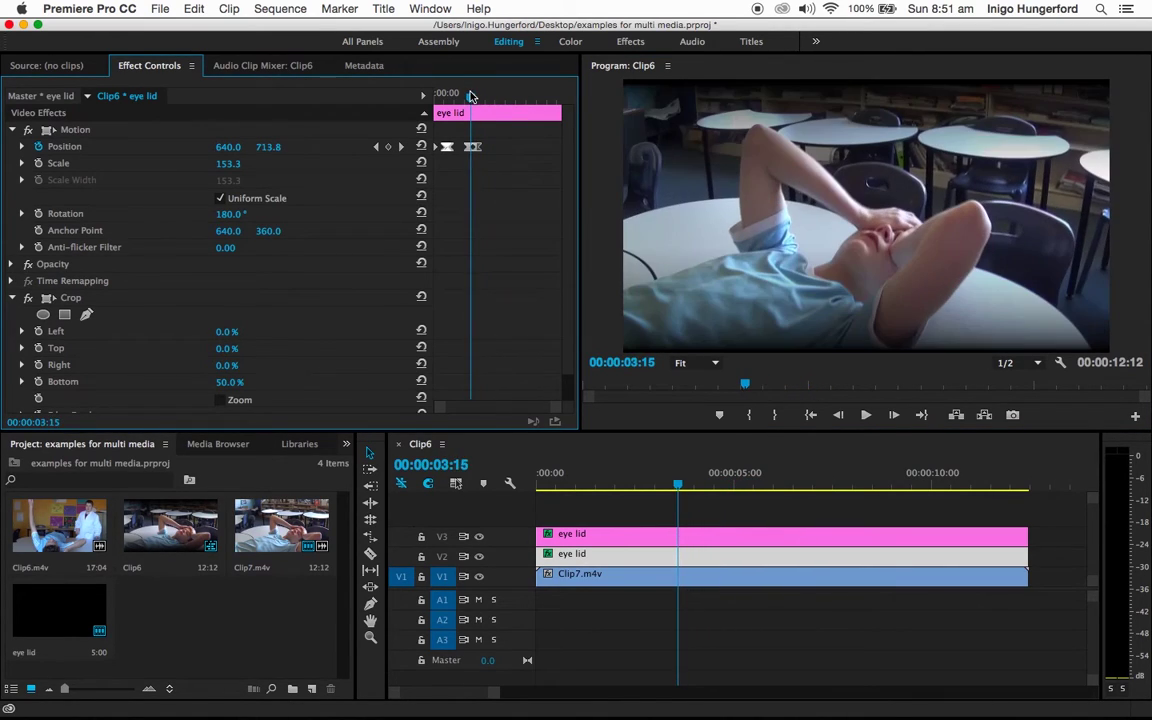
left_click(400, 146)
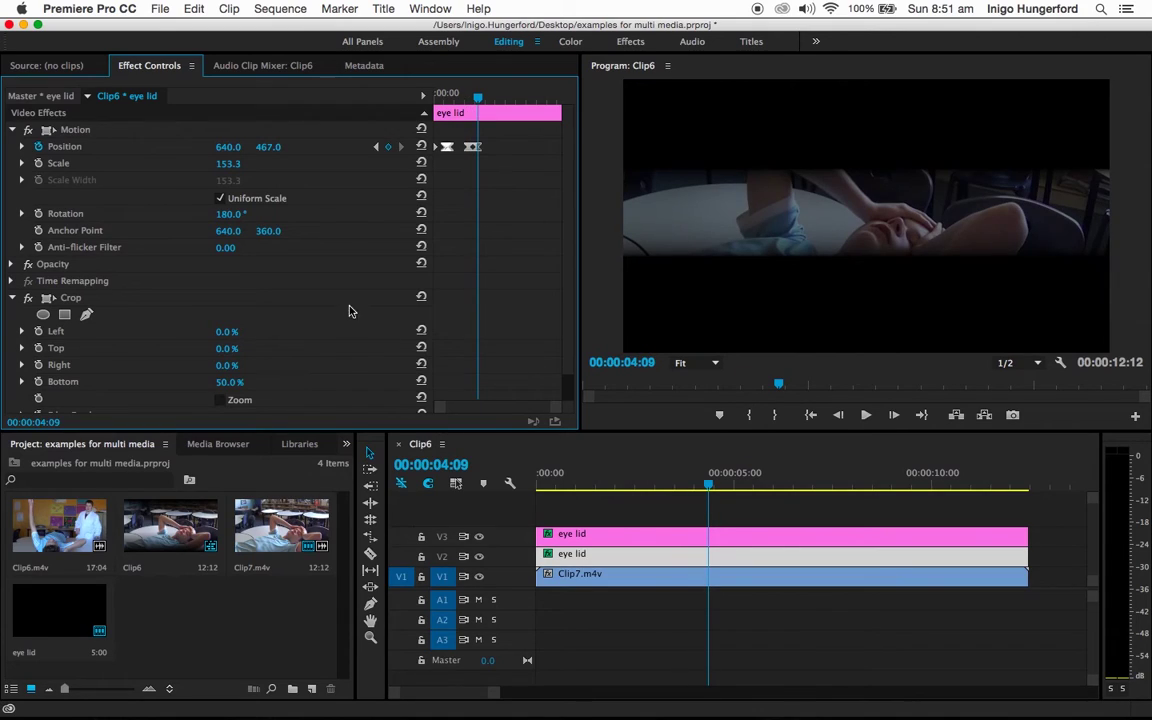
key("shift+Right")
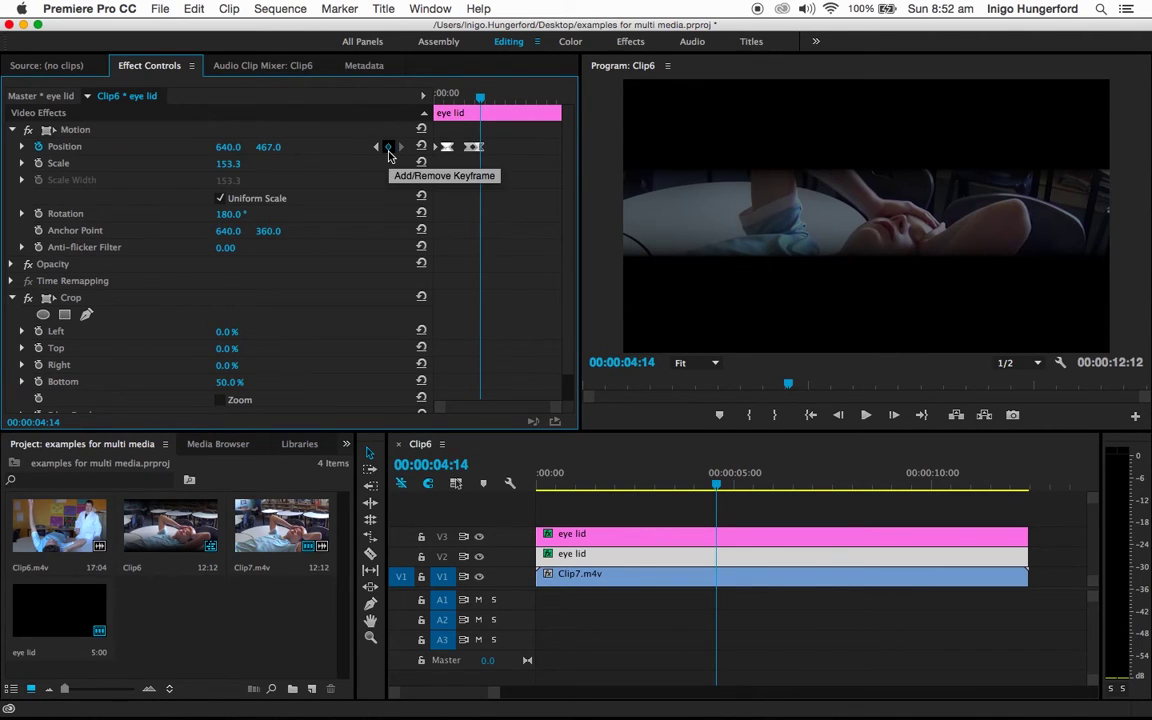
At 4:14, keyframe the V2 lid raised and the V3 lid lowered to Y 691.
left_click(733, 547)
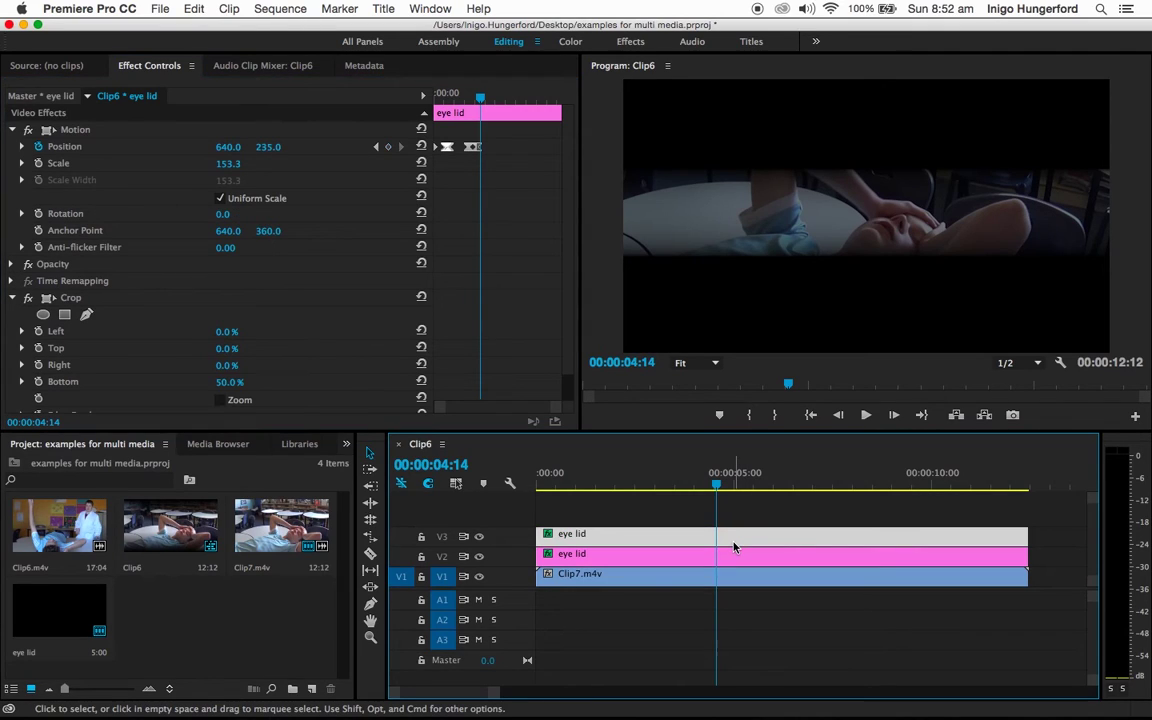
left_click(390, 147)
left_click_drag(266, 147, 272, 147)
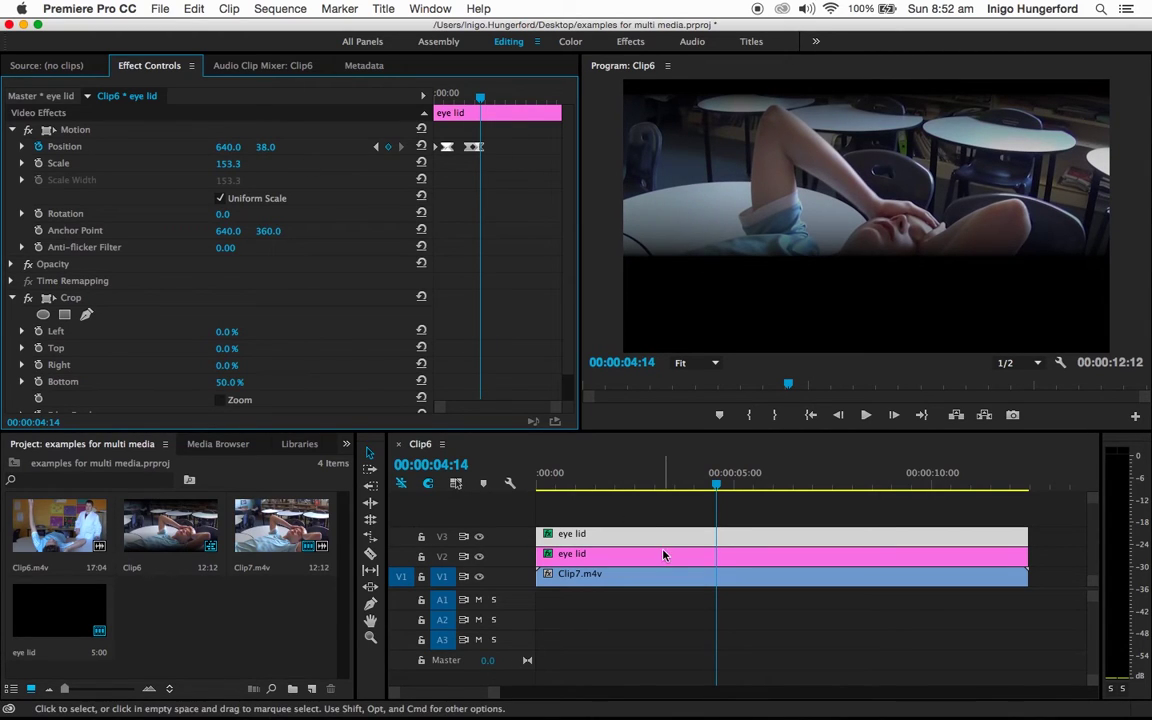
left_click(612, 534)
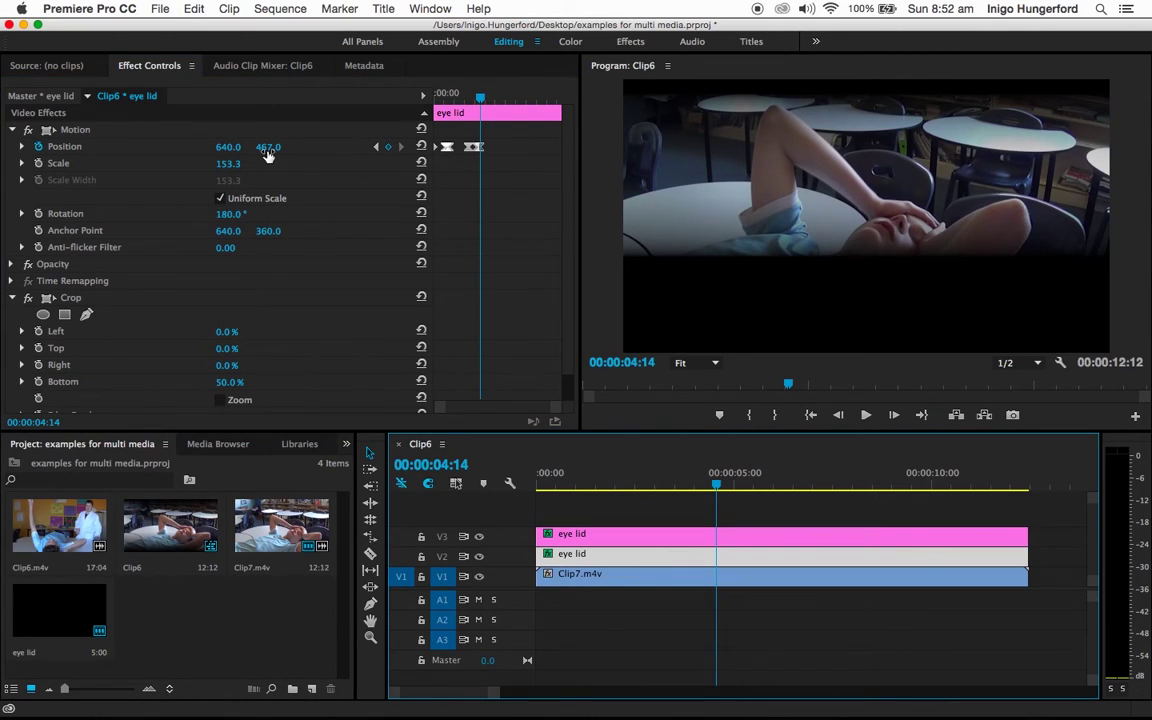
left_click_drag(268, 147, 281, 147)
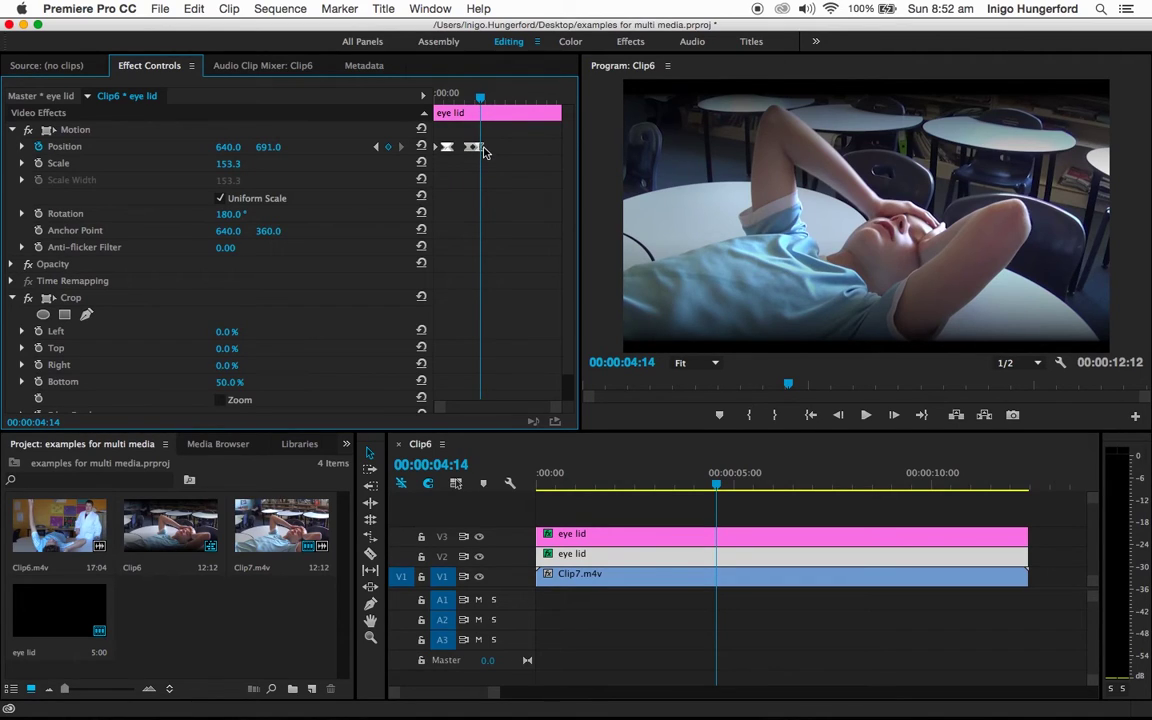
scroll(484, 151, "up", 2)
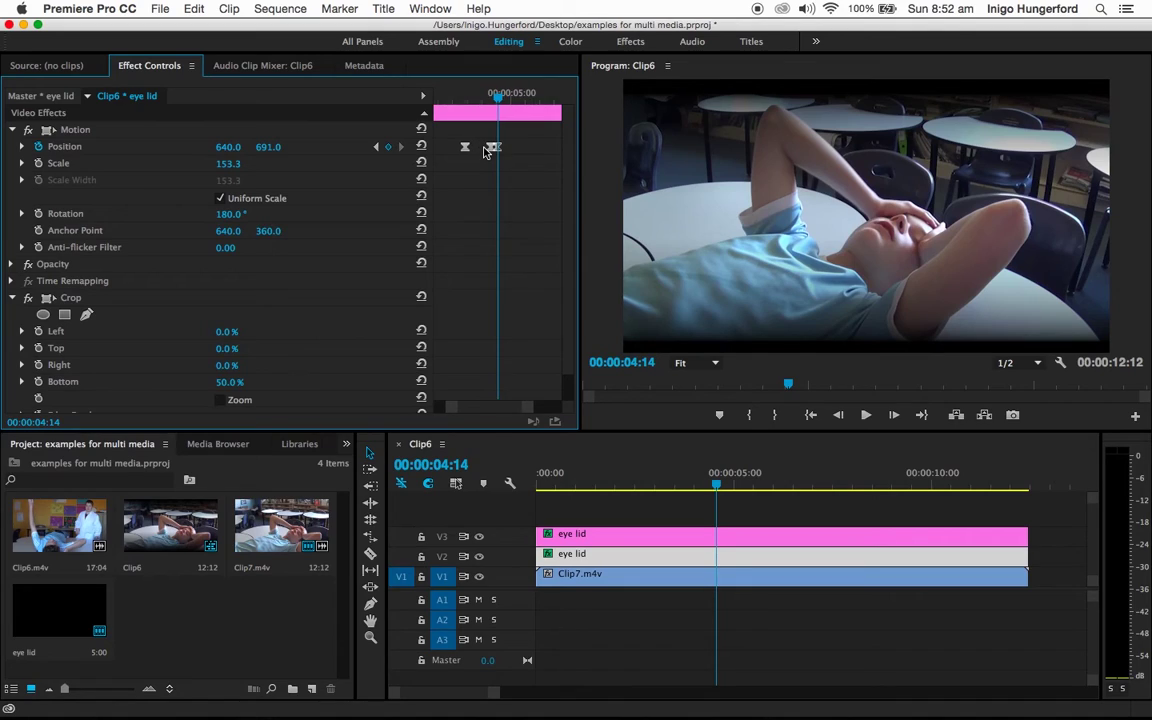
scroll(484, 151, "up", 2)
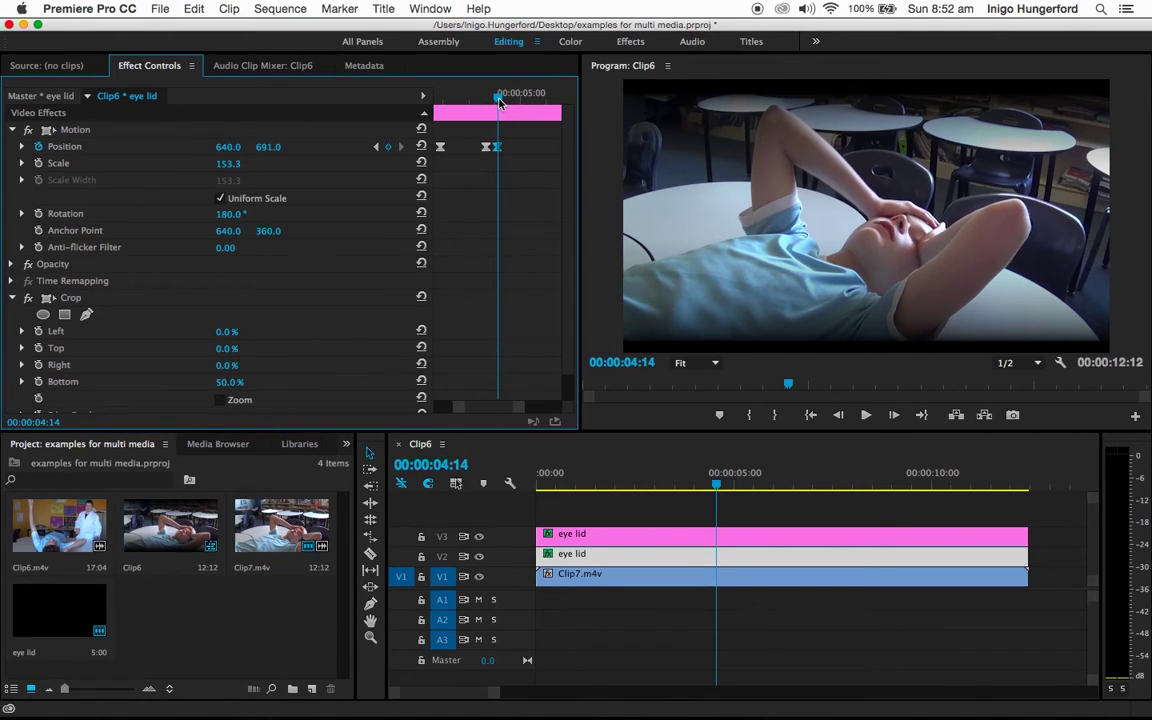
left_click_drag(500, 103, 502, 102)
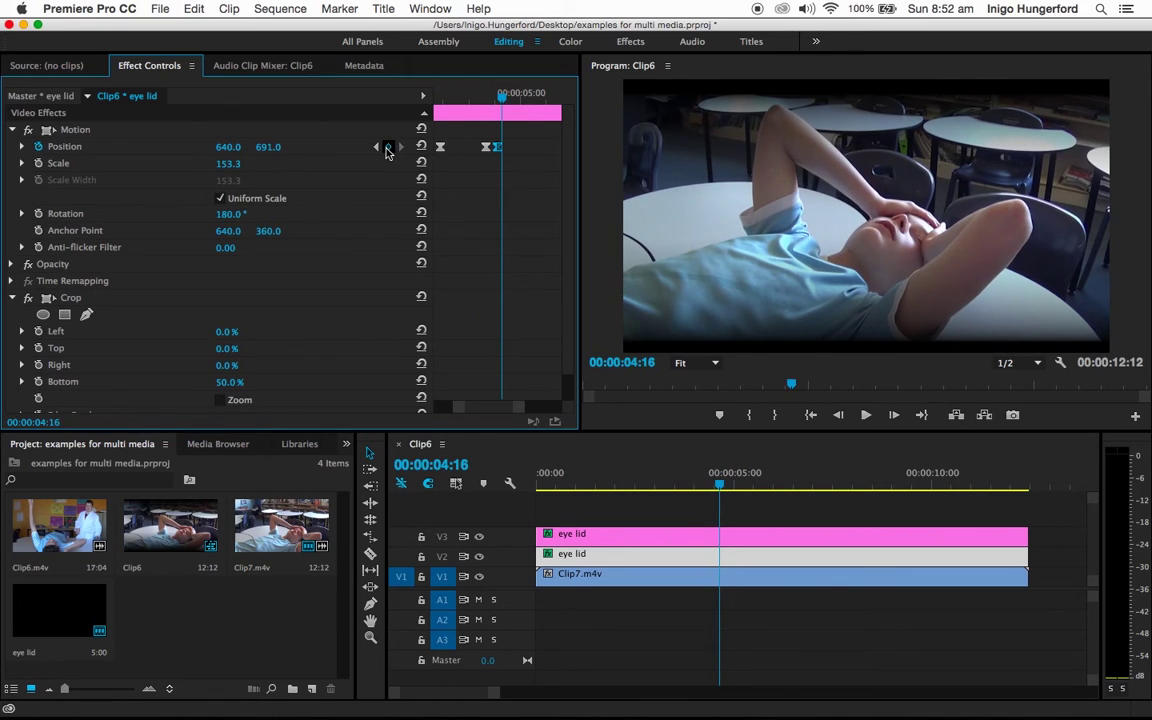
At 04:16, keyframe both the V2 and V3 eye lids shut at about Y 350.
left_click(733, 554)
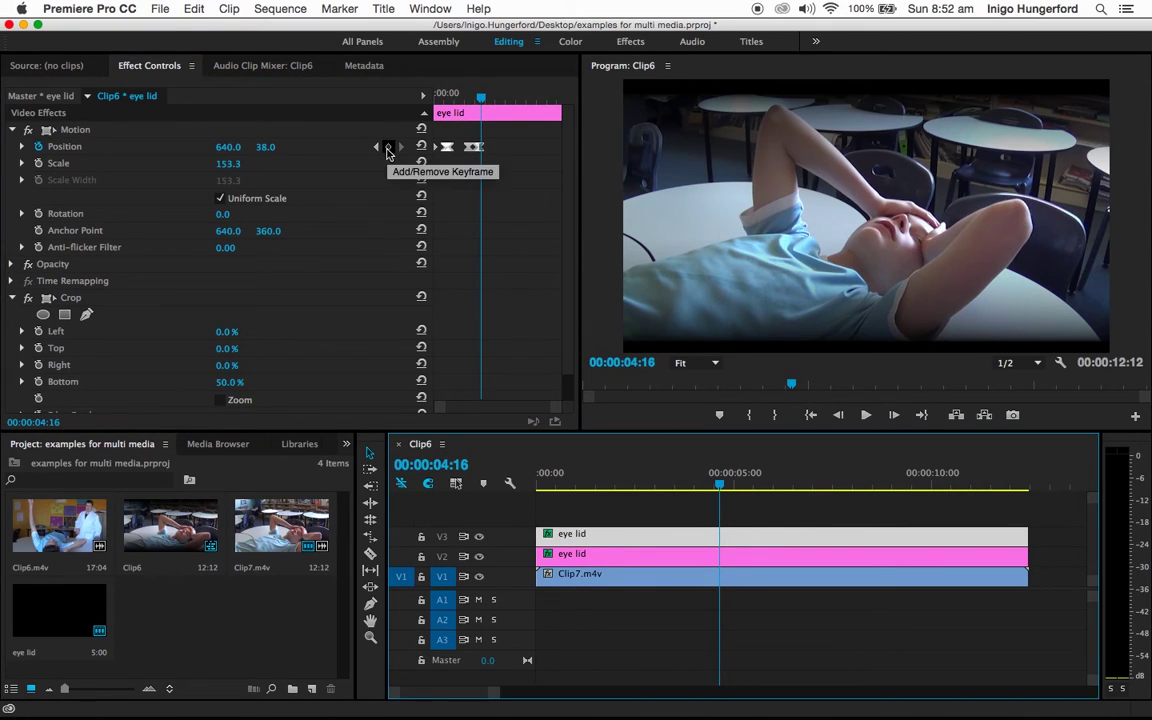
left_click(389, 151)
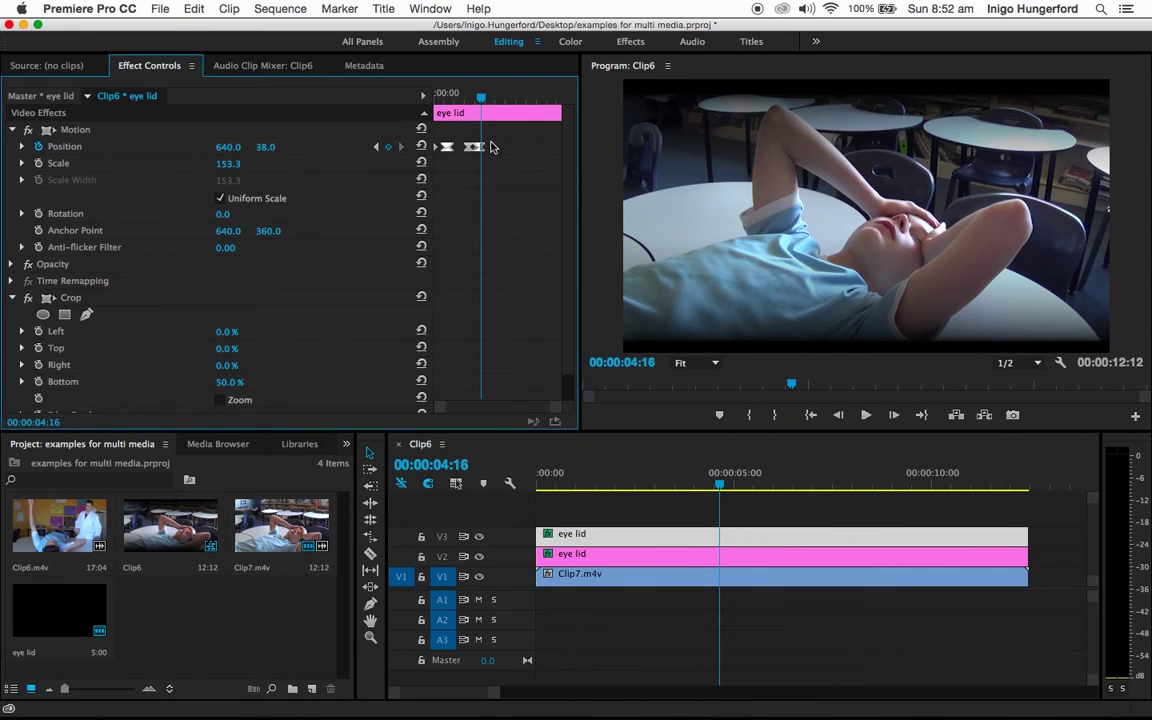
scroll(491, 147, "up", 2)
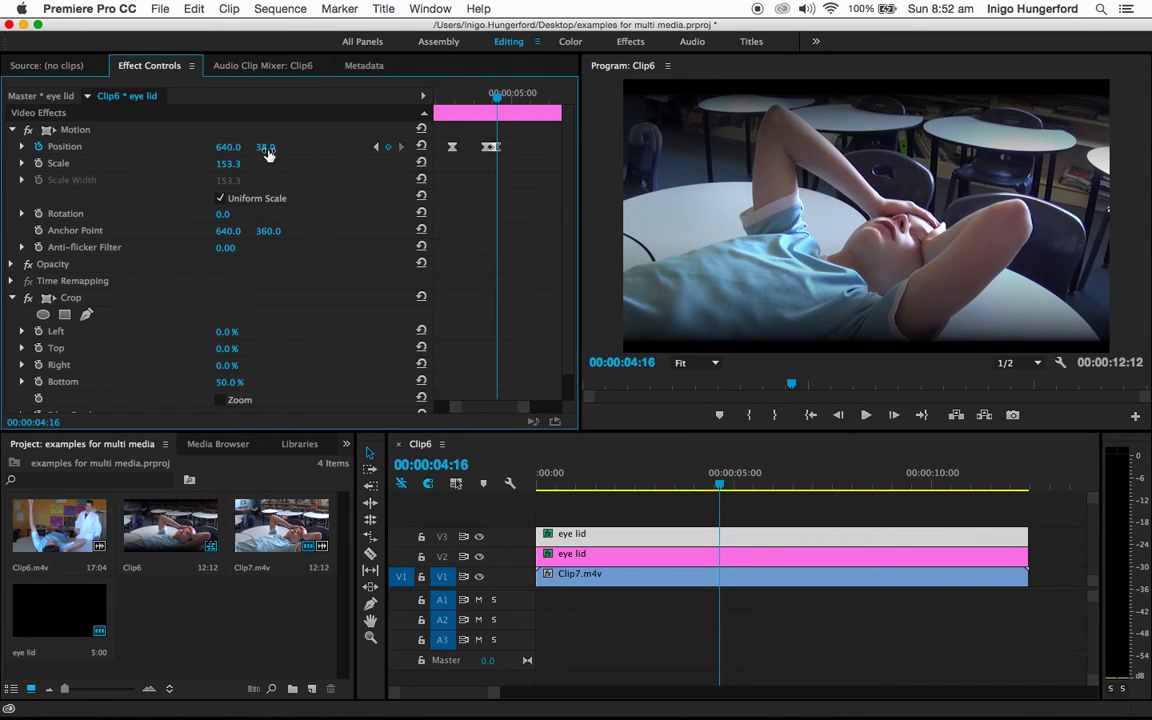
left_click_drag(262, 147, 524, 147)
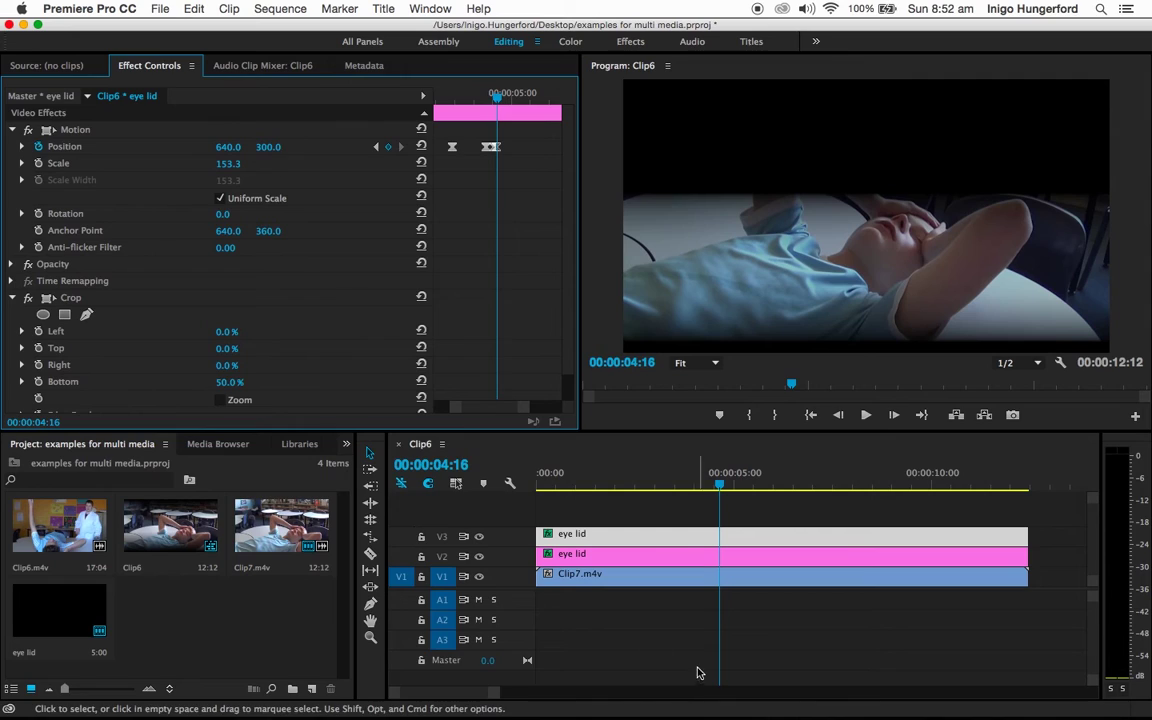
left_click(680, 535)
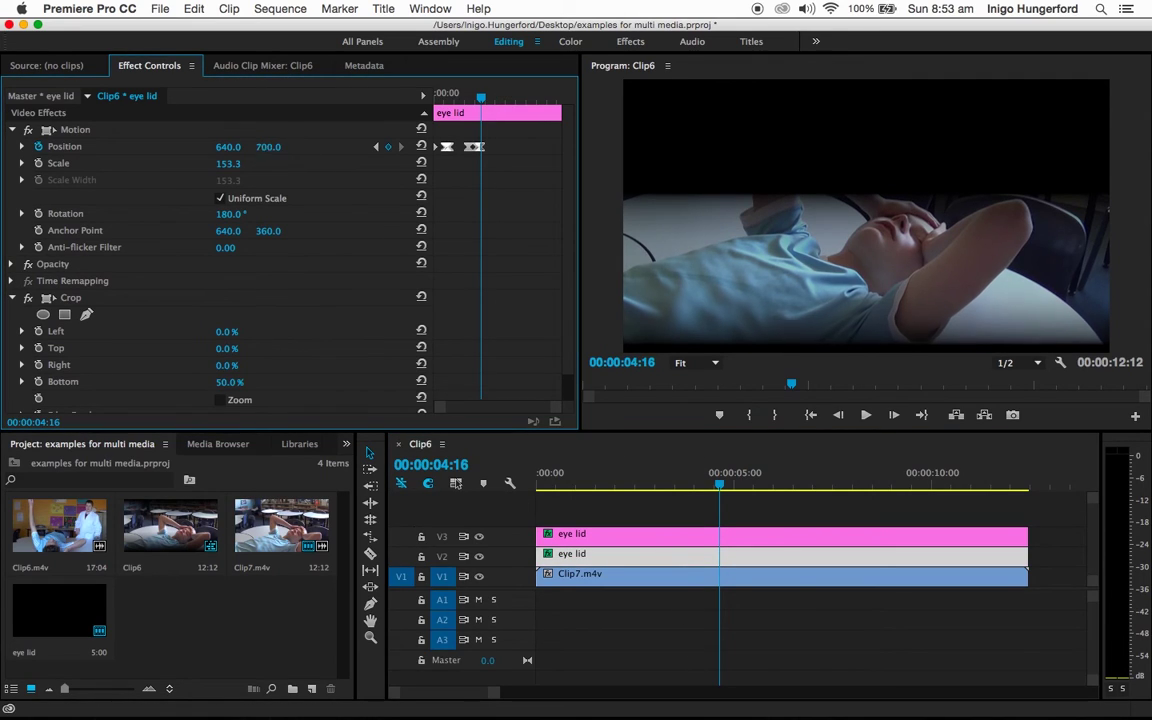
mouse_move(268, 147)
left_mouse_down()
mouse_move(160, 147)
mouse_move(270, 147)
mouse_move(258, 150)
left_mouse_up()
At 04:21, keyframe both lids reopening: V3 Position Y 621, V2 raised to Y 30.
left_click(670, 553)
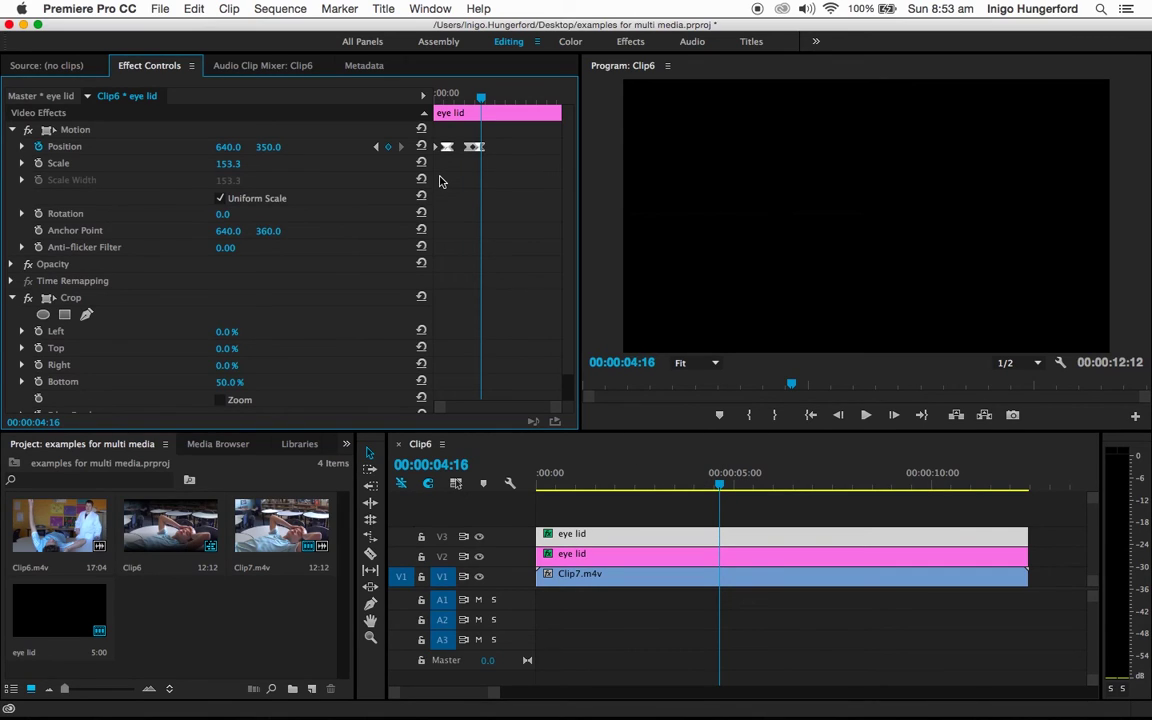
left_click_drag(483, 99, 486, 99)
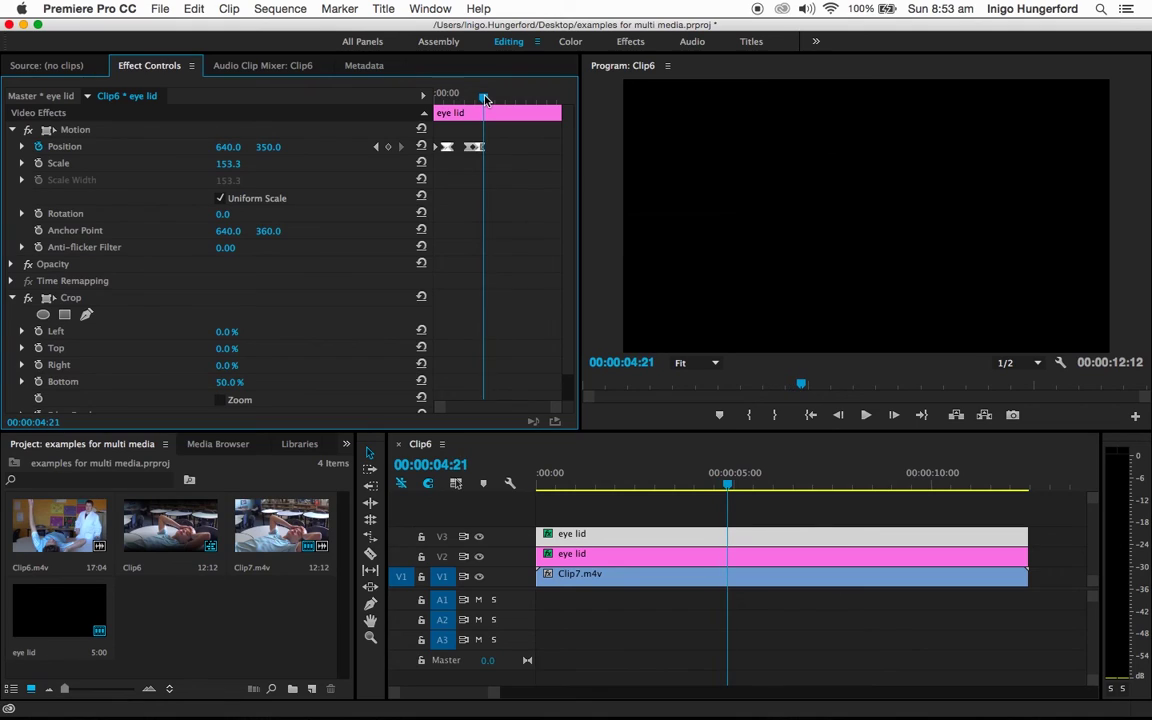
left_click(388, 147)
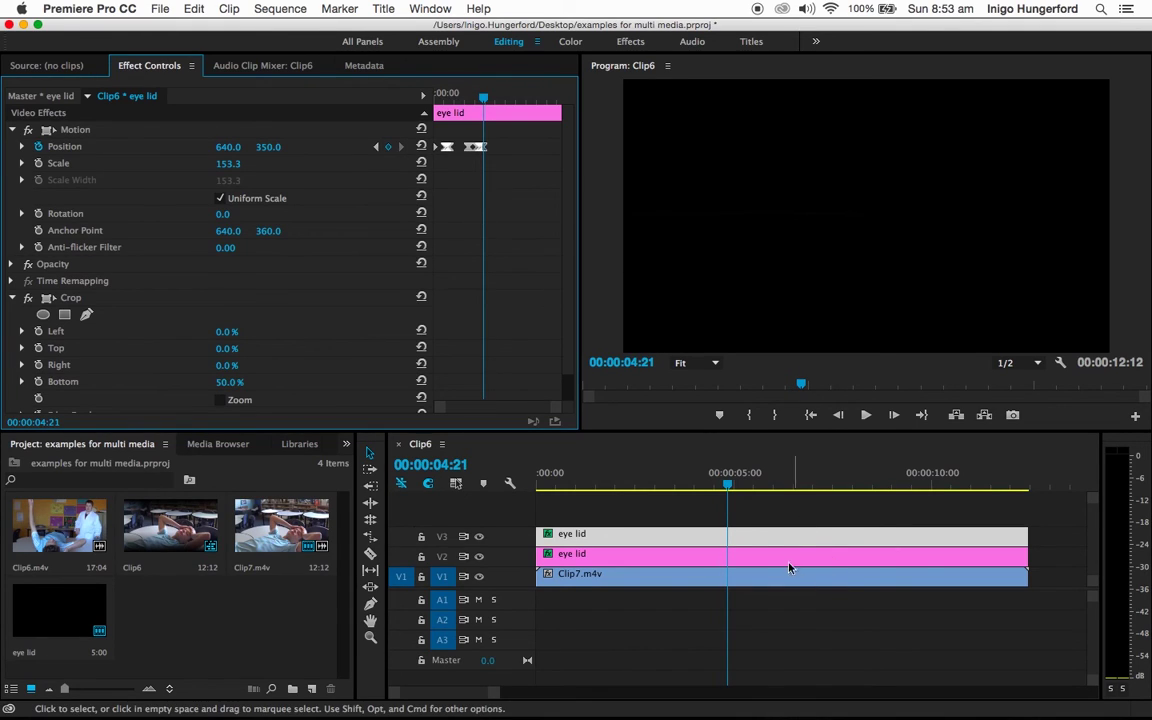
left_click(742, 538)
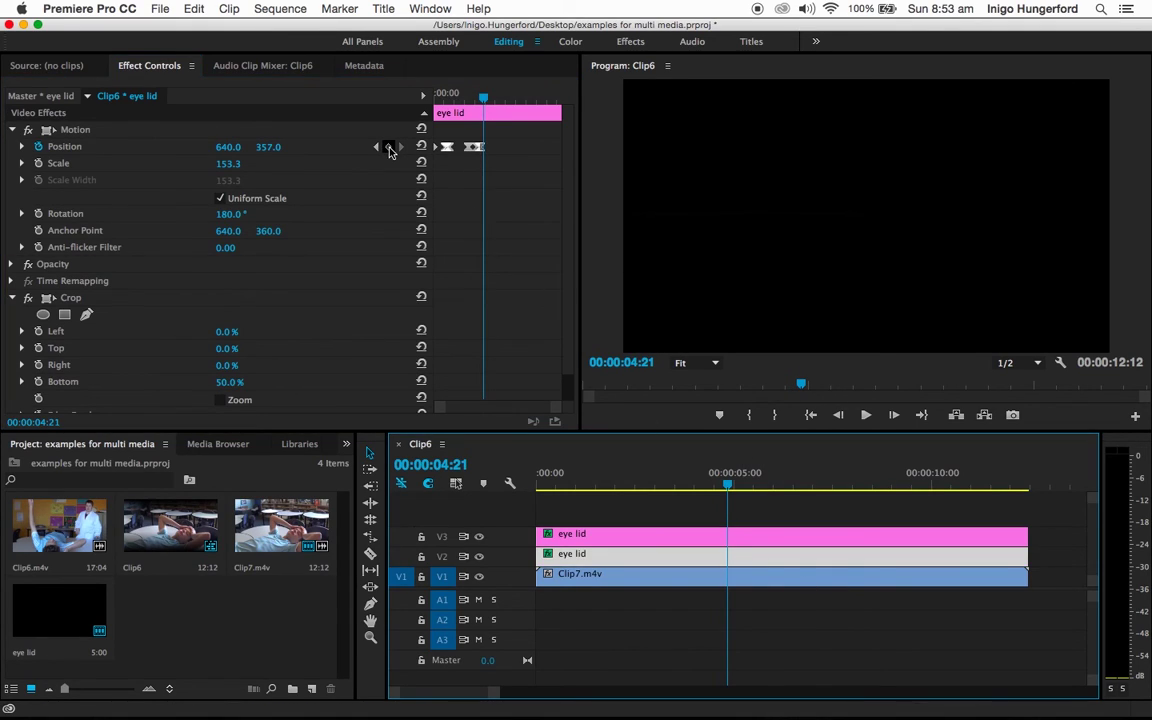
left_click(388, 147)
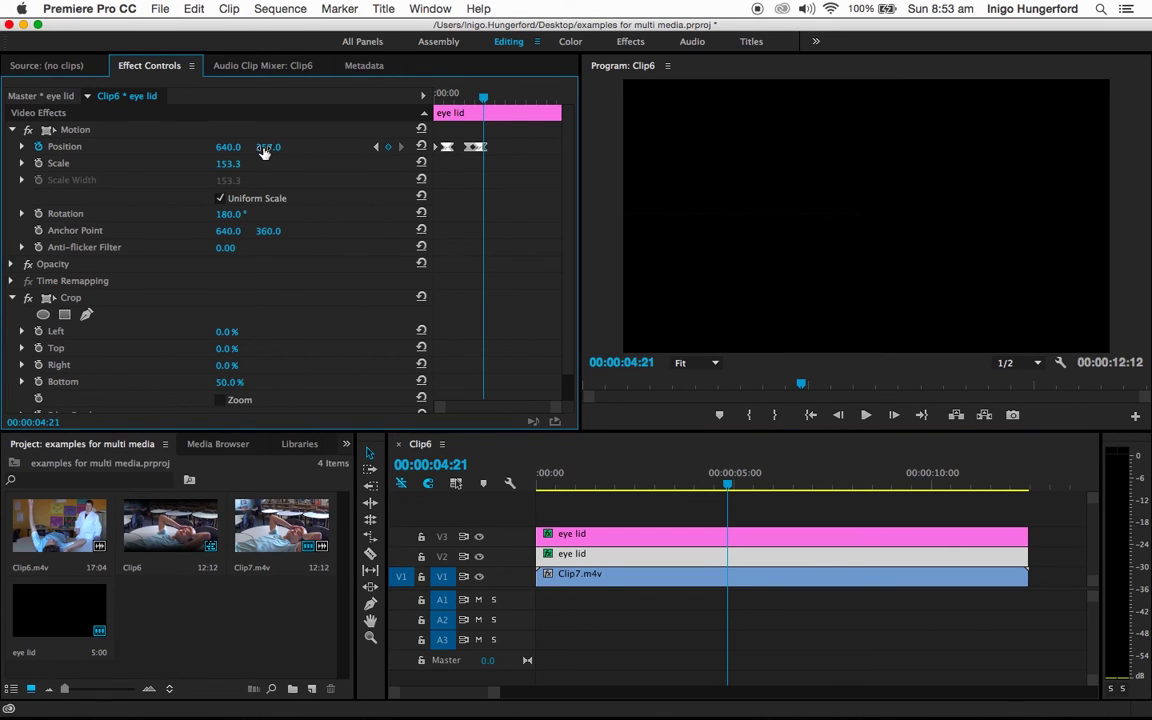
left_click_drag(266, 147, 398, 147)
left_click(668, 552)
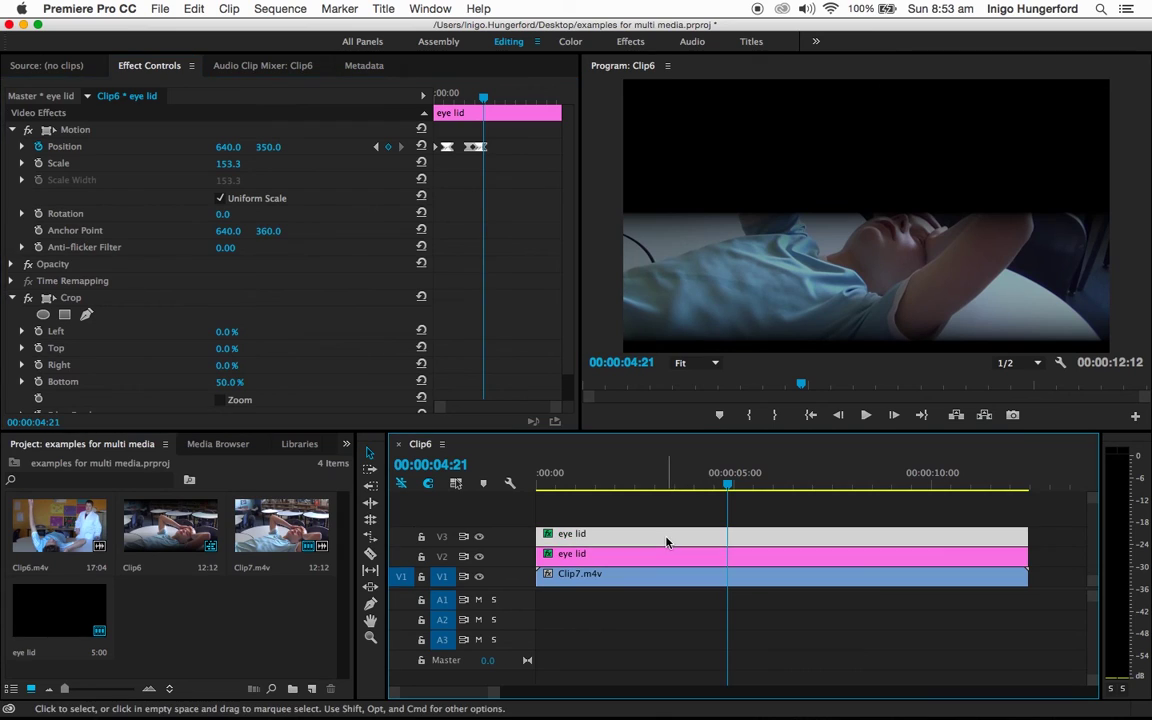
left_click_drag(266, 147, 131, 147)
Preview the eyelid blinks and slow reopening from 00:00:00:00, stopping playback at 00:00:09:20.
left_click_drag(728, 487, 399, 501)
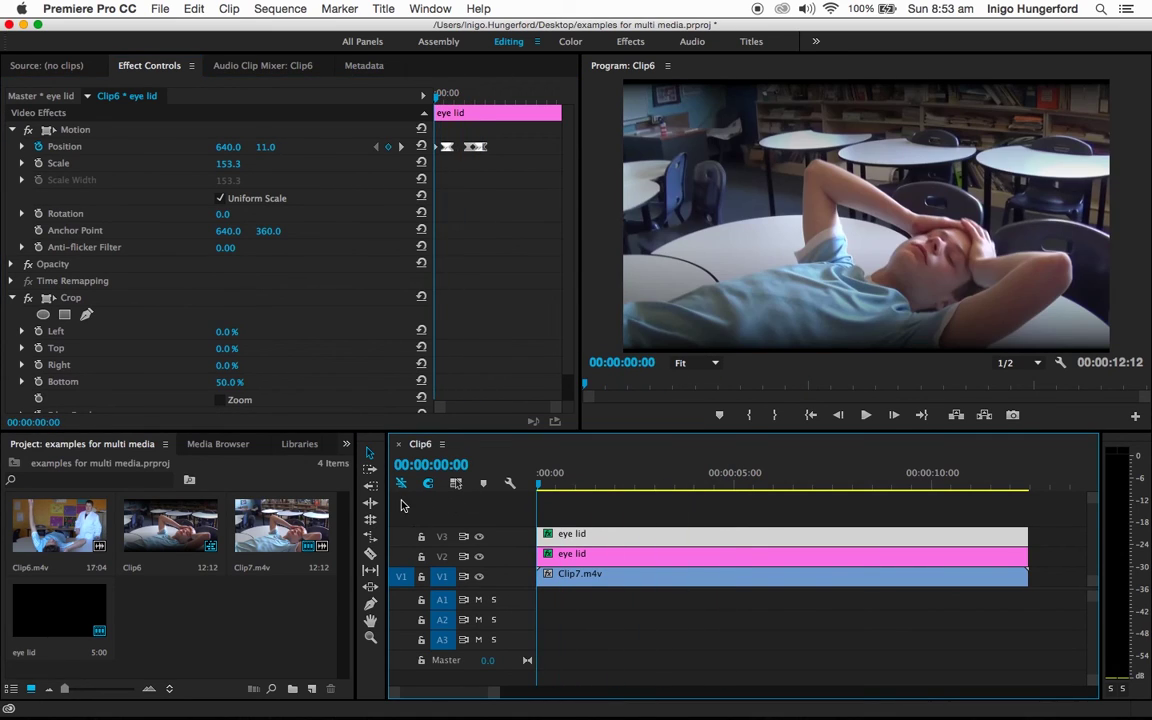
left_click(864, 420)
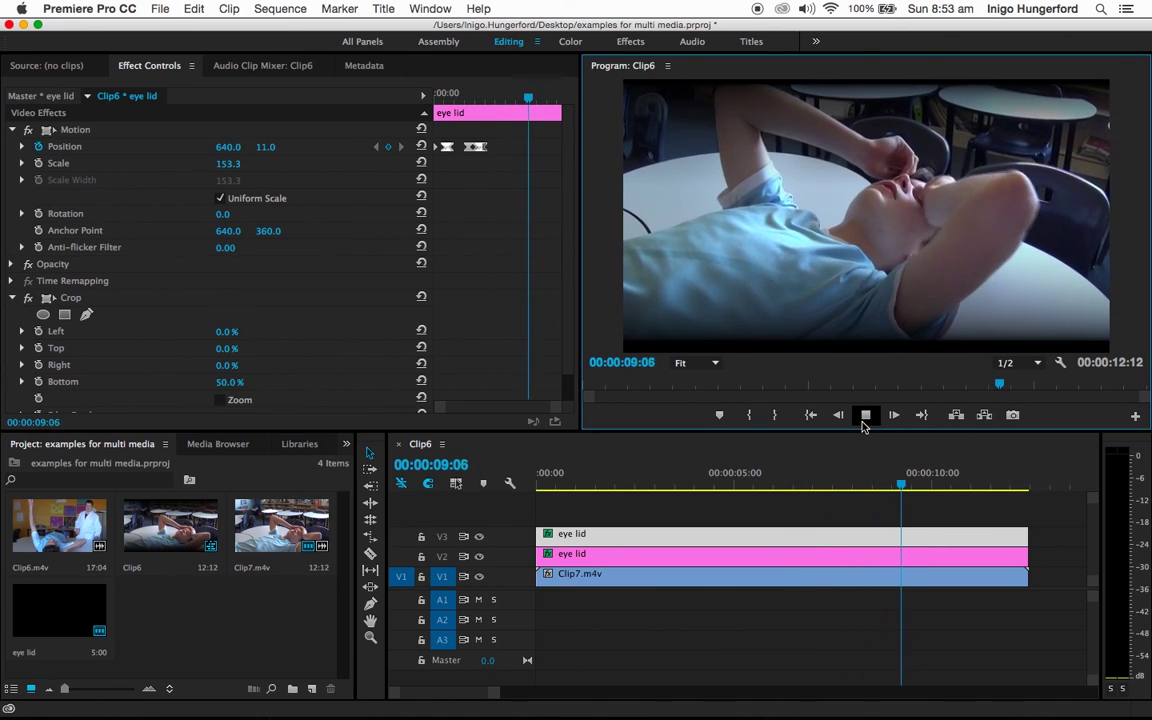
left_click(865, 418)
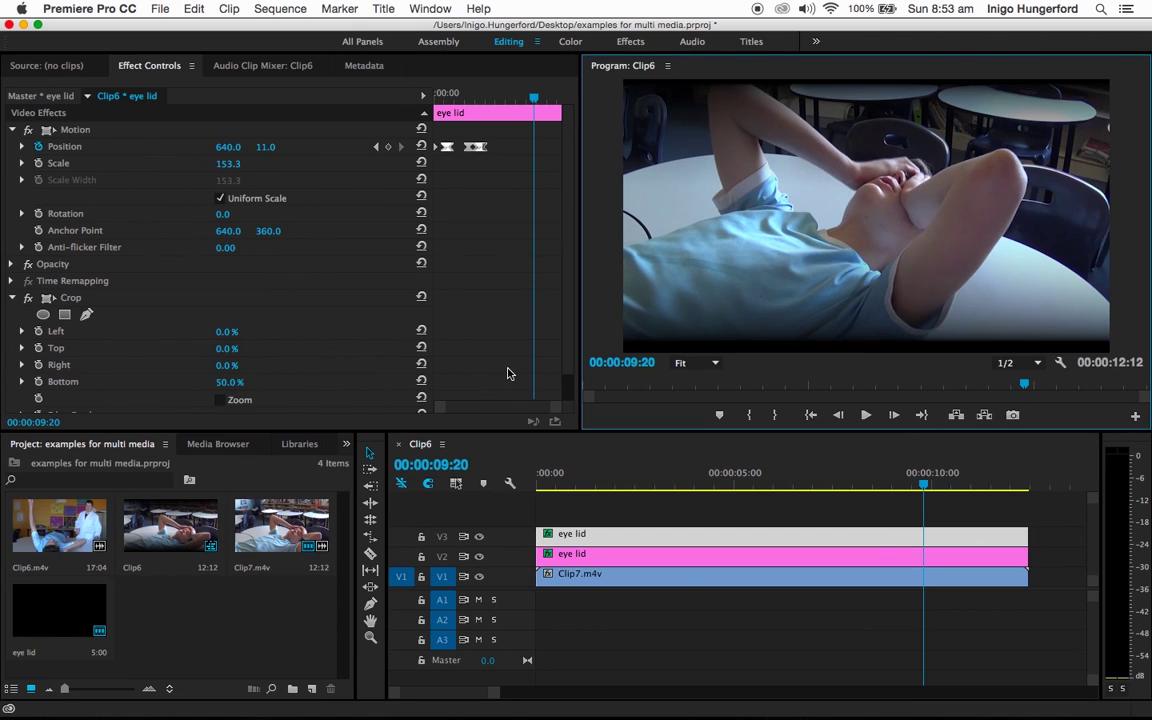
left_click(460, 337)
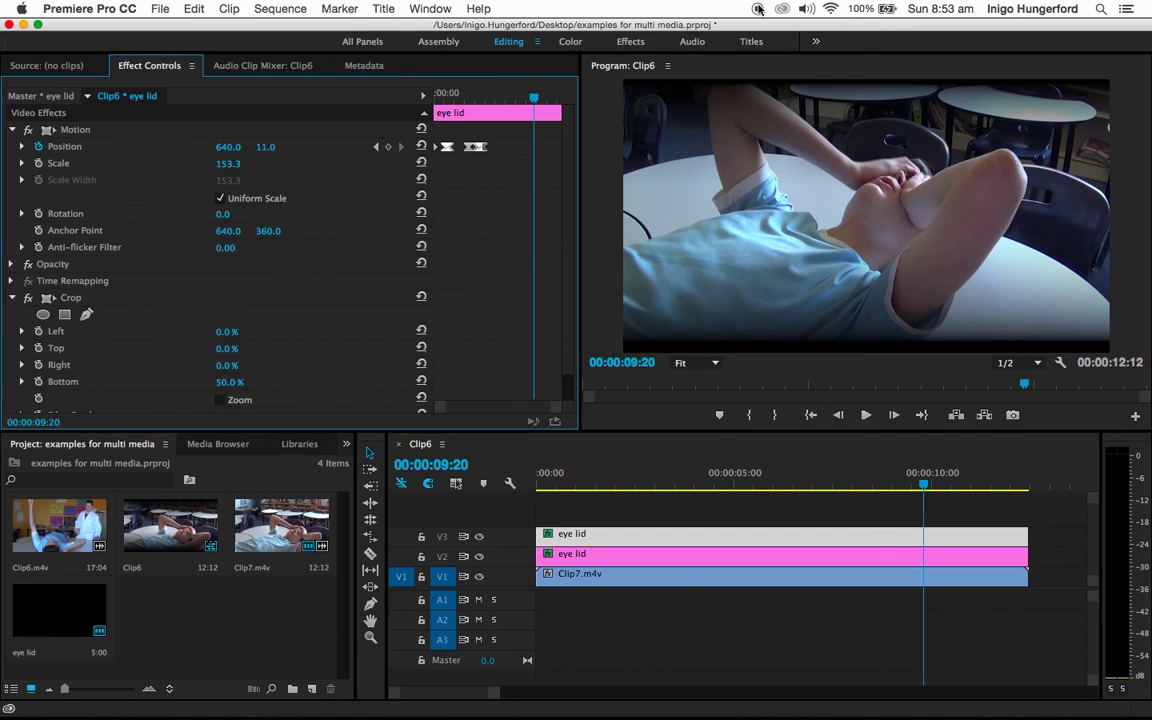